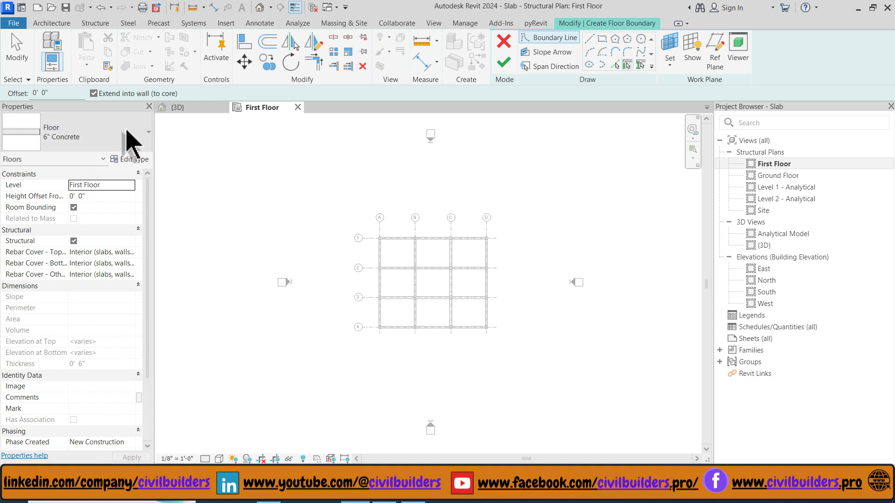
- Sketch a rectangular boundary for a 6" Concrete floor from the outer corner of column A1 to the outer corner of column D4
left_click(95, 137)
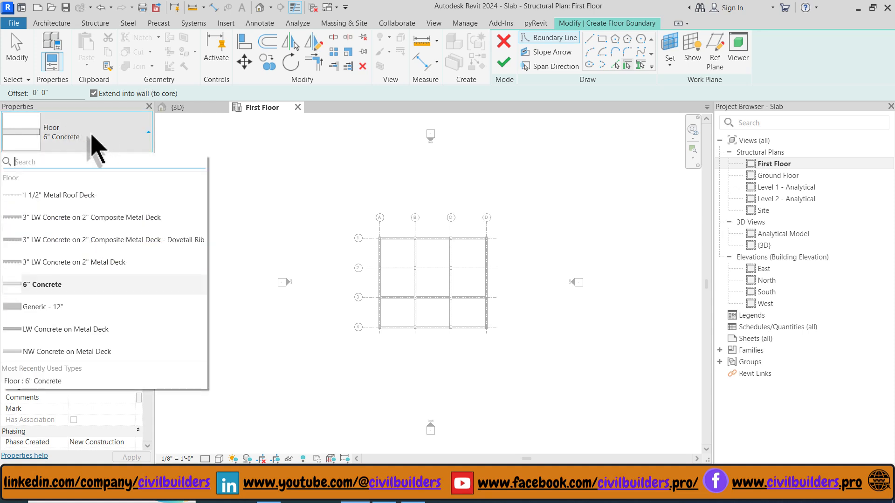
left_click(60, 285)
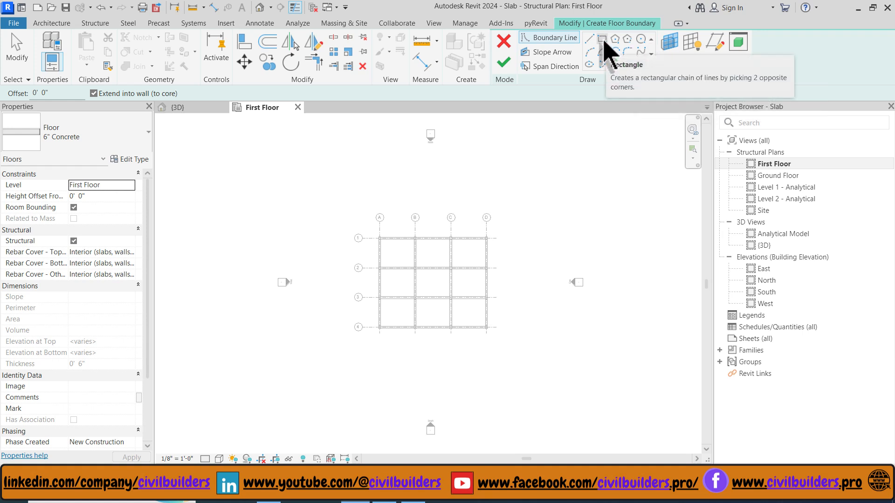
left_click(602, 40)
scroll(380, 236, "up", 5)
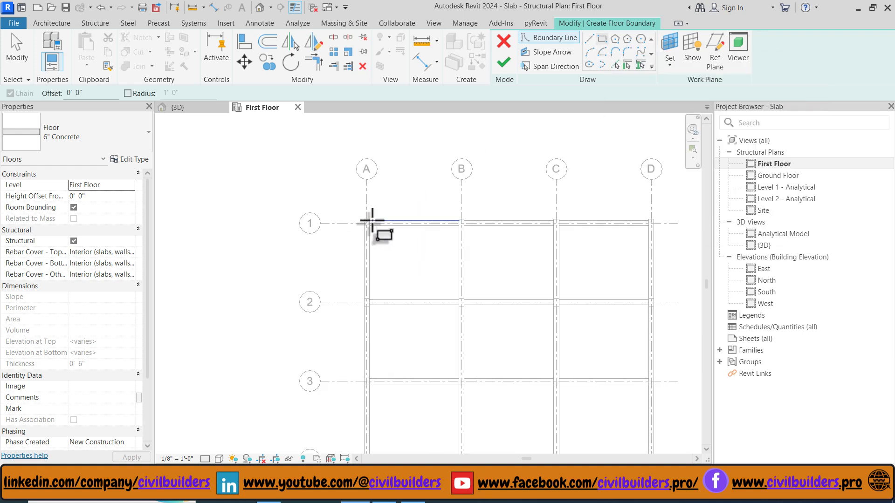
scroll(364, 217, "up", 3)
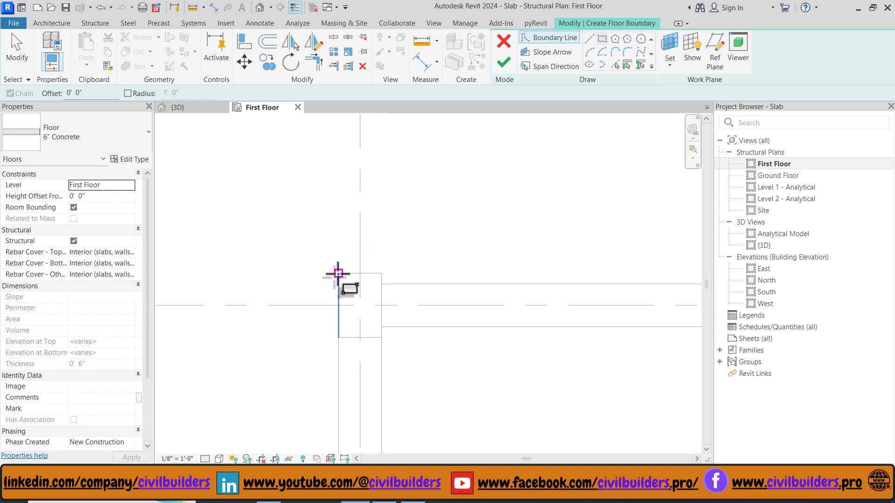
left_click(339, 273)
scroll(357, 186, "down", 6)
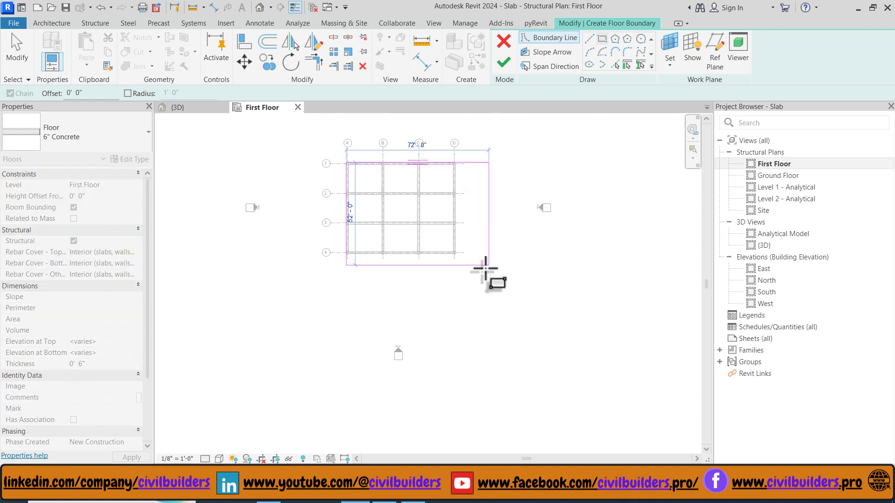
scroll(421, 229, "up", 6)
scroll(421, 228, "up", 3)
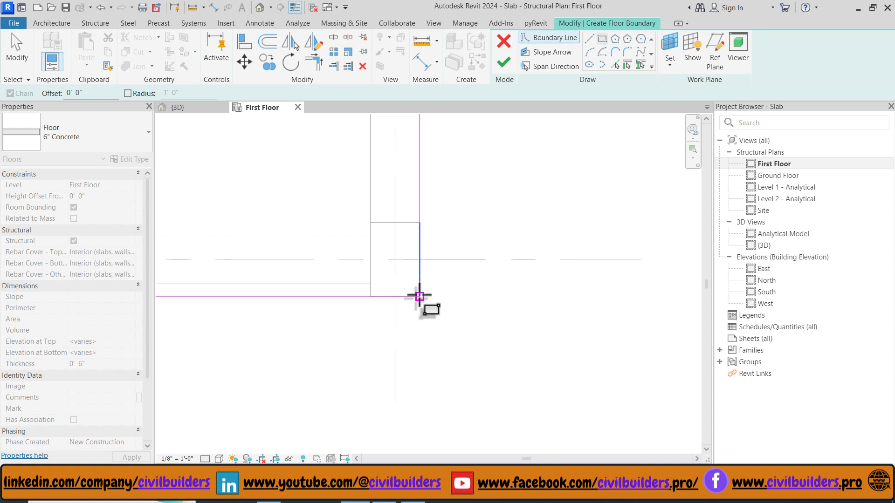
left_click(419, 297)
scroll(562, 307, "down", 7)
key("Escape")
key("Escape")
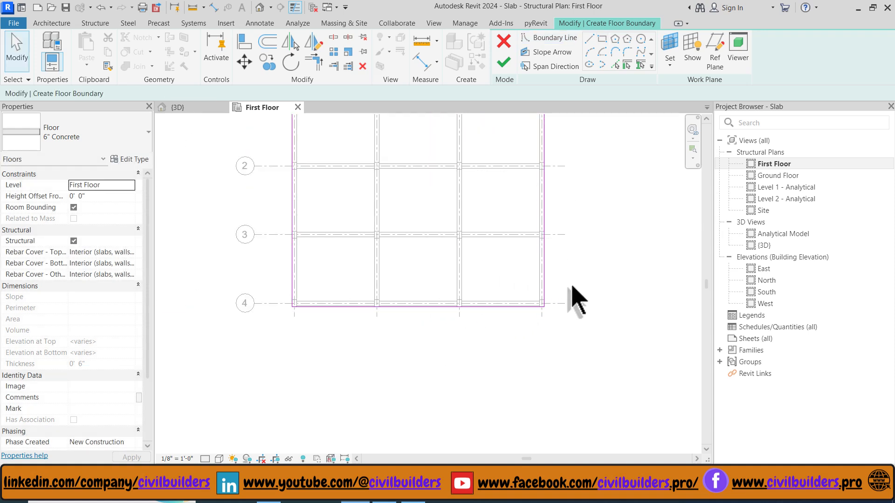
- Finish the floor boundary sketch to create the slab, and clear the selection
middle_click_drag(572, 282, 591, 365)
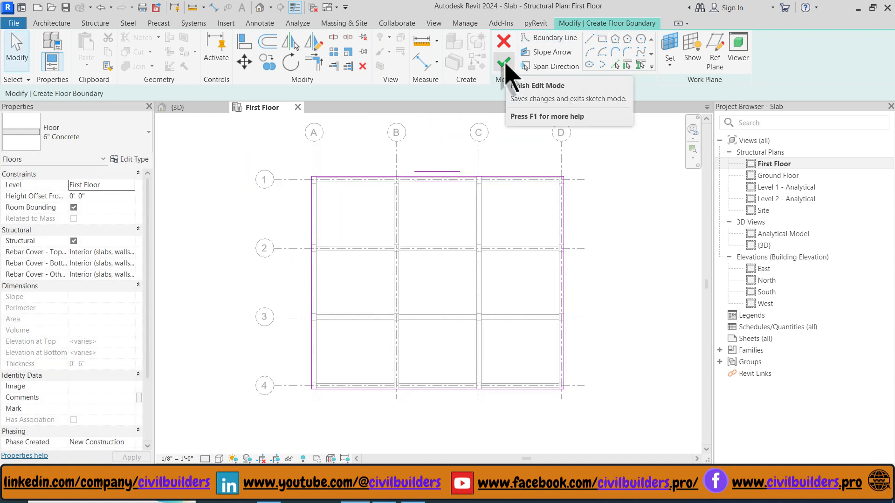
left_click(504, 65)
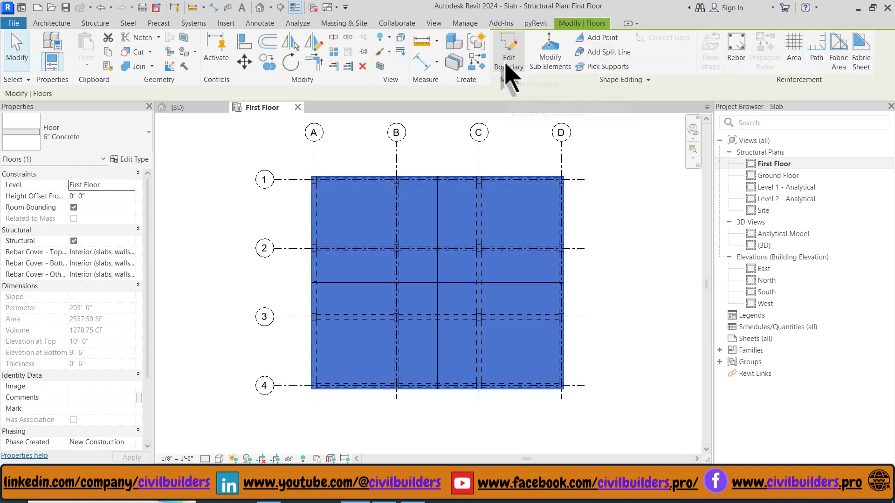
left_click(424, 160)
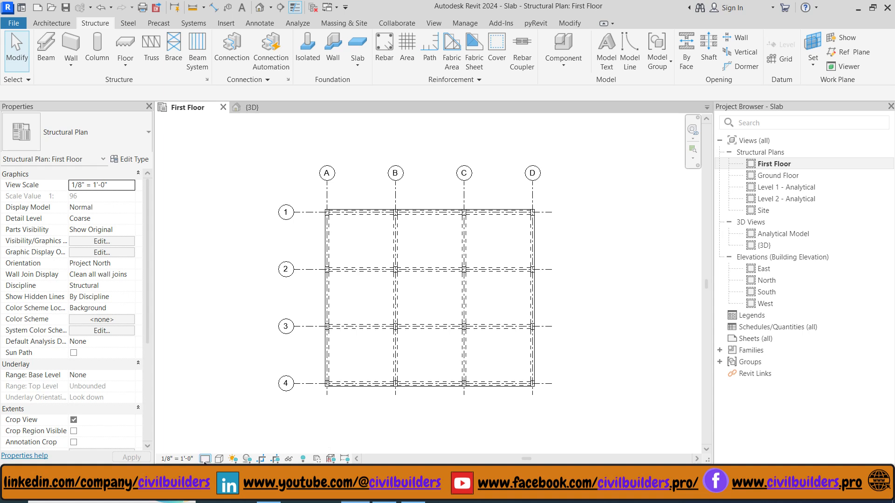
- Set the First Floor plan view to Fine detail level and the Shaded visual style
left_click(205, 459)
left_click(218, 447)
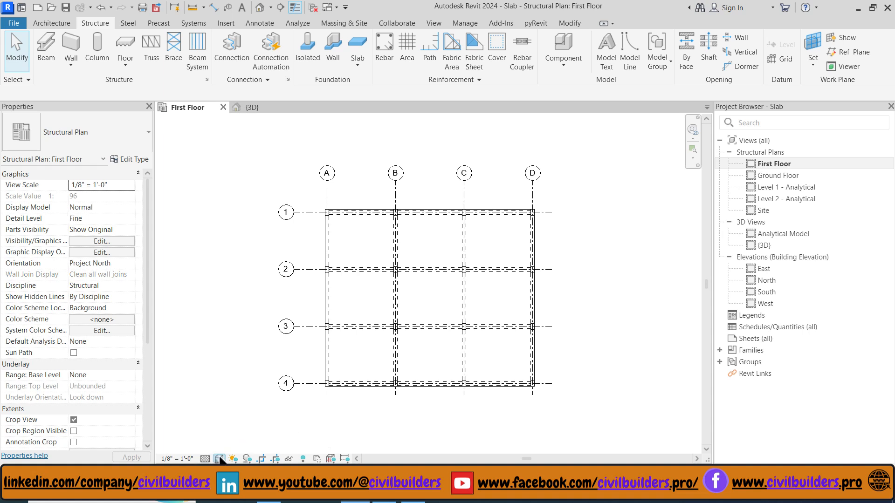
left_click(219, 459)
left_click(250, 415)
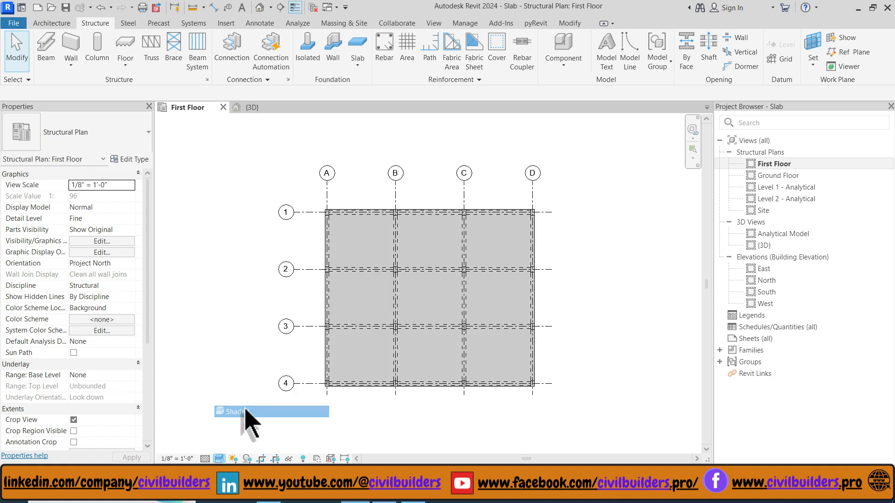
- Switch to the 3D view and change the slab's floor type to Generic - 12"
left_click(254, 108)
scroll(424, 317, "up", 3)
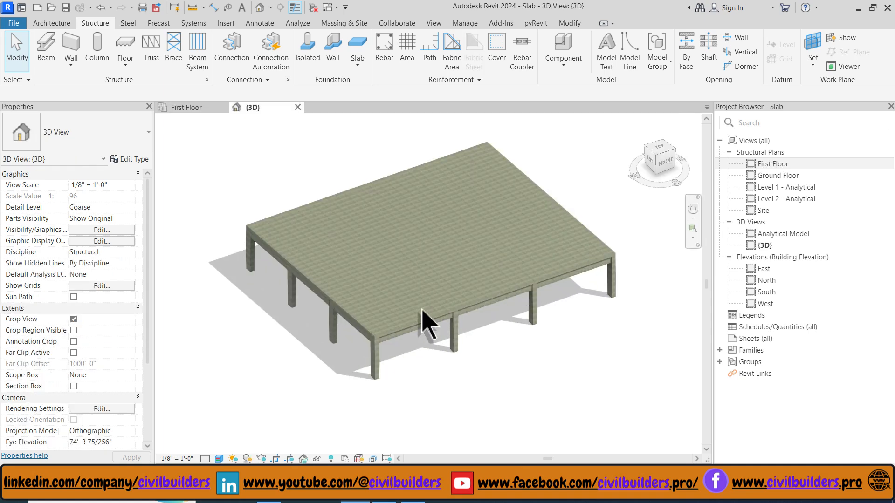
scroll(370, 295, "up", 2)
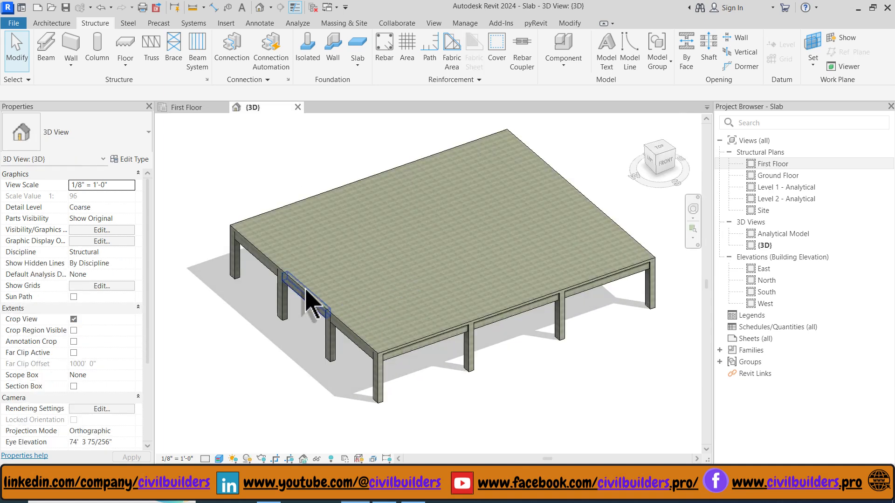
left_click(259, 227)
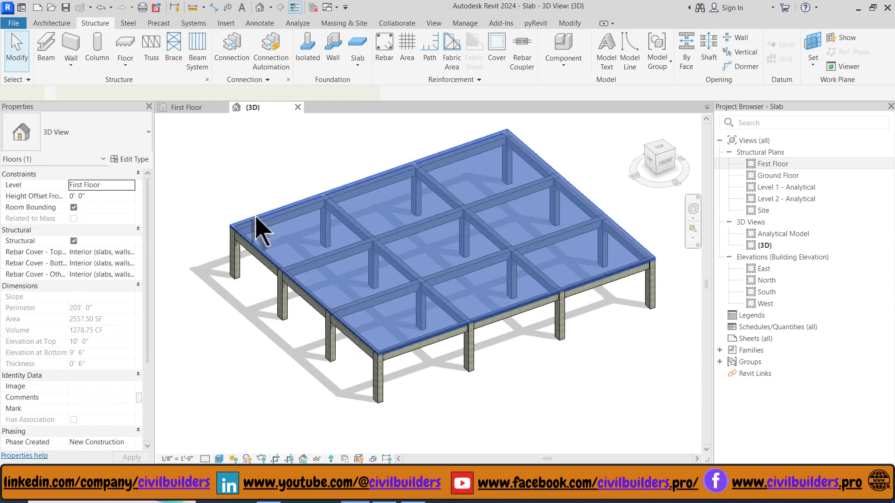
left_click(89, 134)
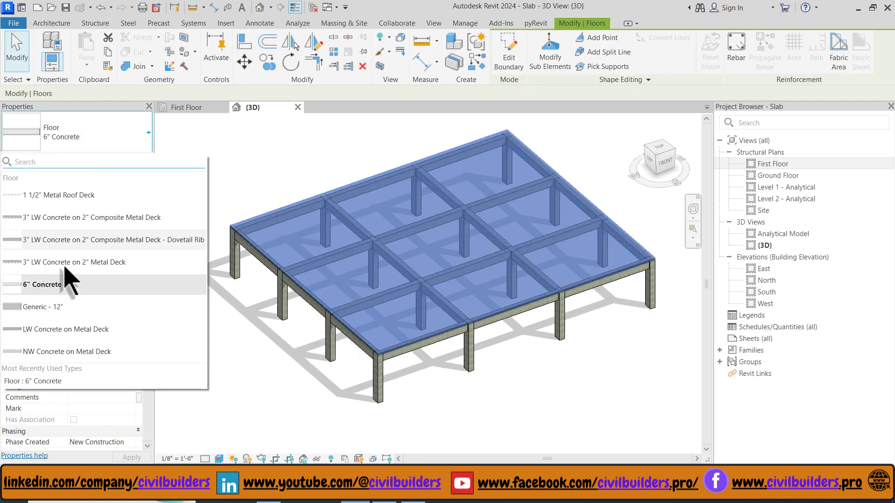
left_click(52, 312)
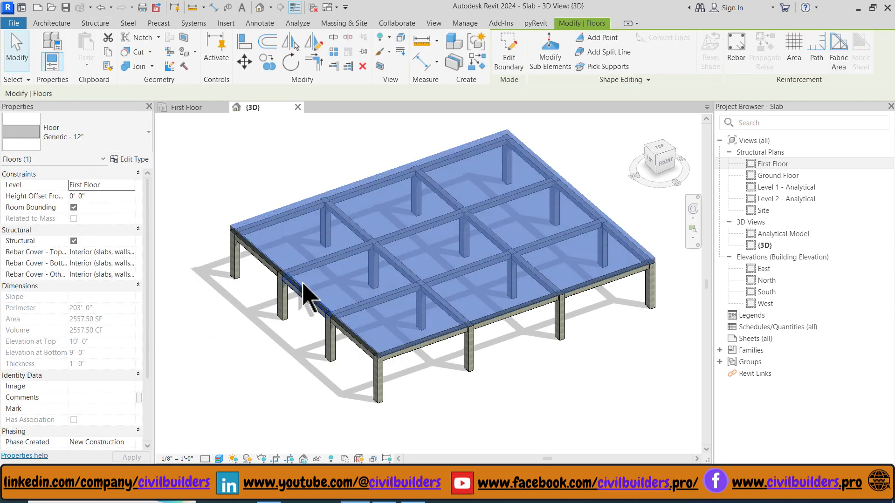
left_click(254, 186)
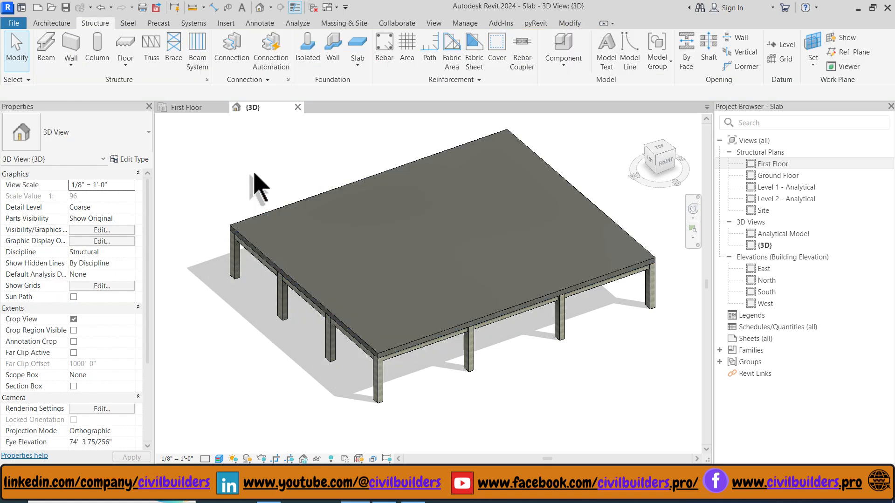
- Duplicate the slab's floor type as Generic - 8" and set its structure layer thickness to 8"
left_click(289, 217)
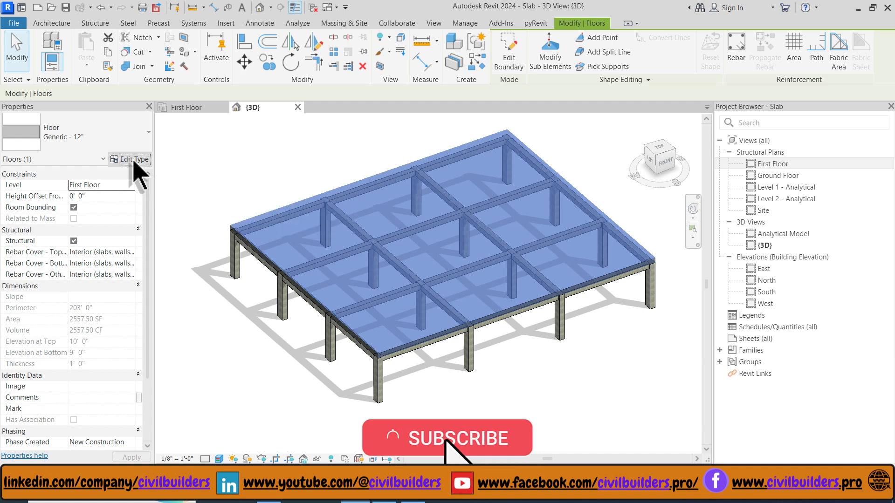
left_click(135, 160)
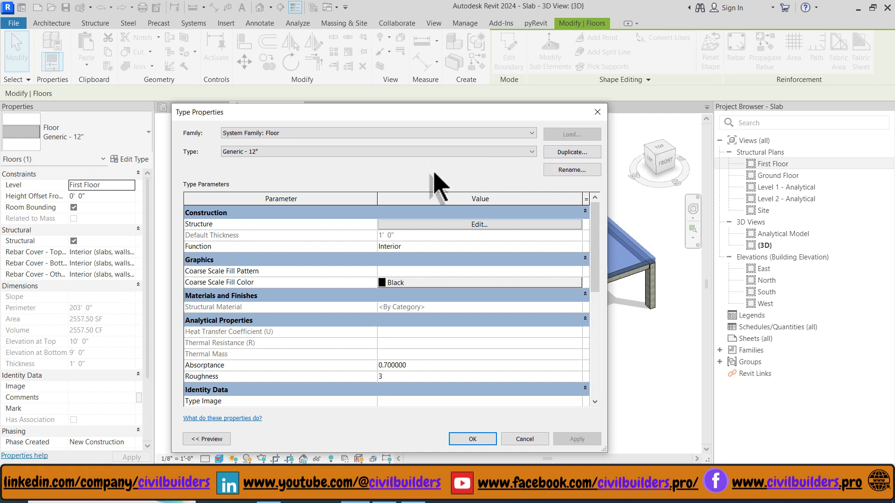
left_click(567, 152)
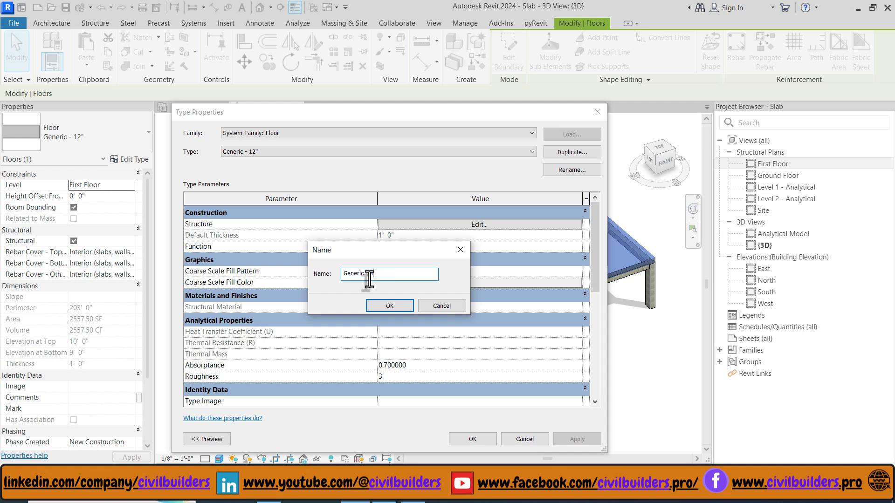
left_click(396, 307)
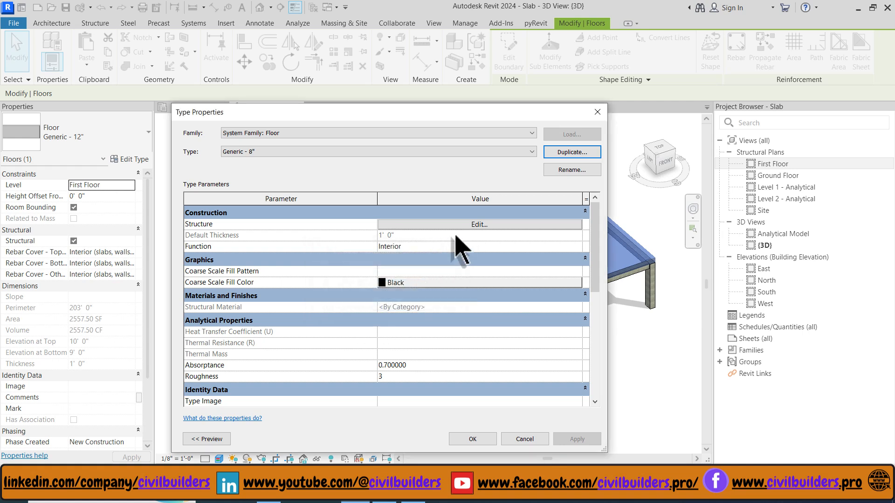
left_click(480, 224)
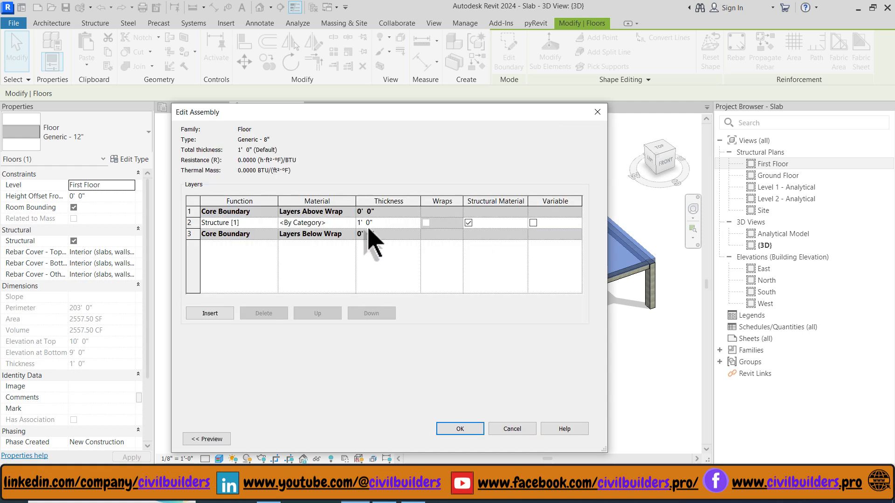
left_click(388, 223)
- Assign Concrete, Normal Weight - 3 ksi with Use Render Appearance enabled to the structure layer, and apply the new floor type
left_click(351, 223)
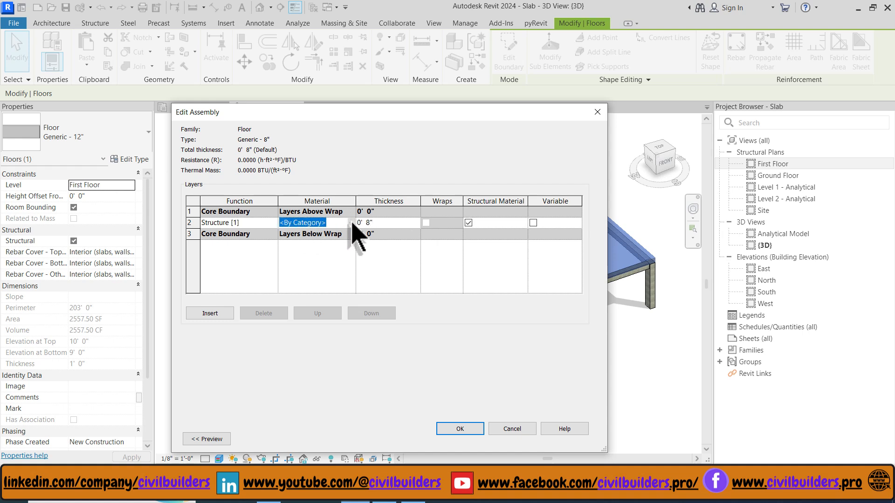
left_click(351, 223)
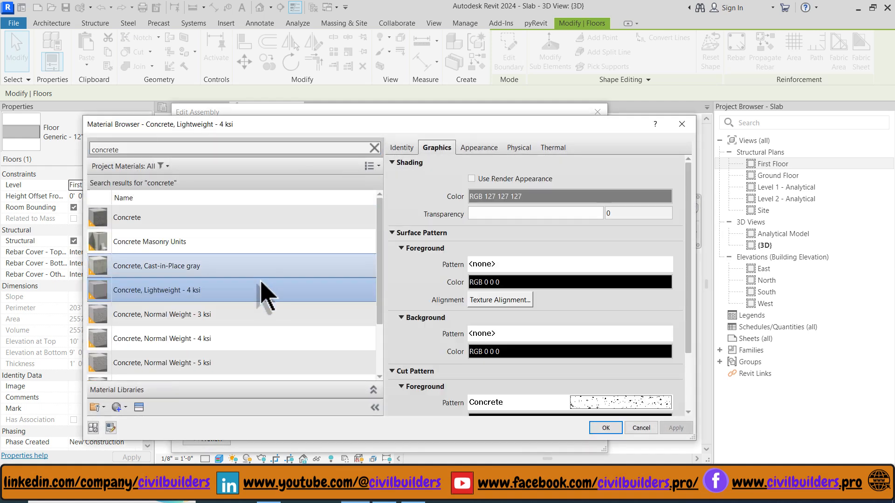
left_click(200, 318)
left_click(472, 179)
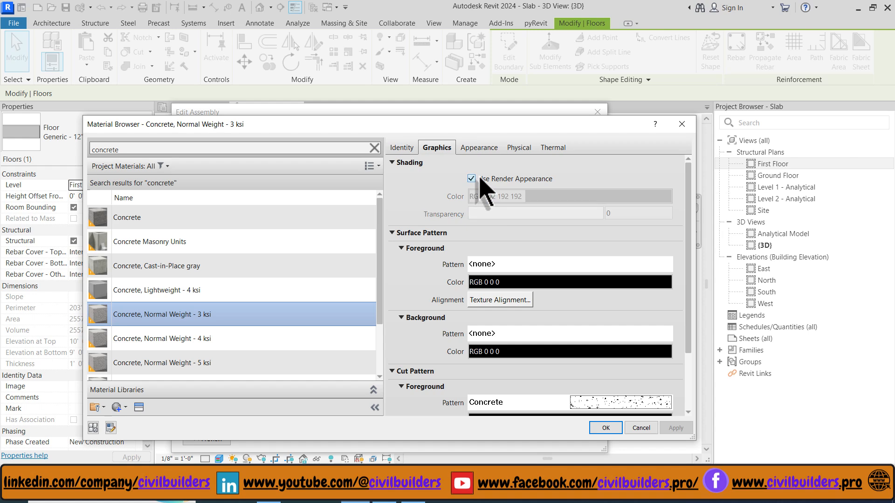
left_click(605, 428)
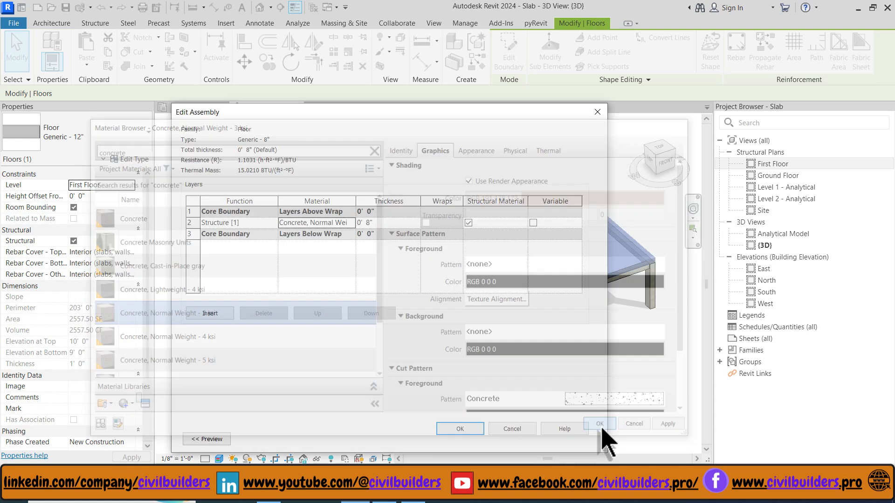
left_click(459, 429)
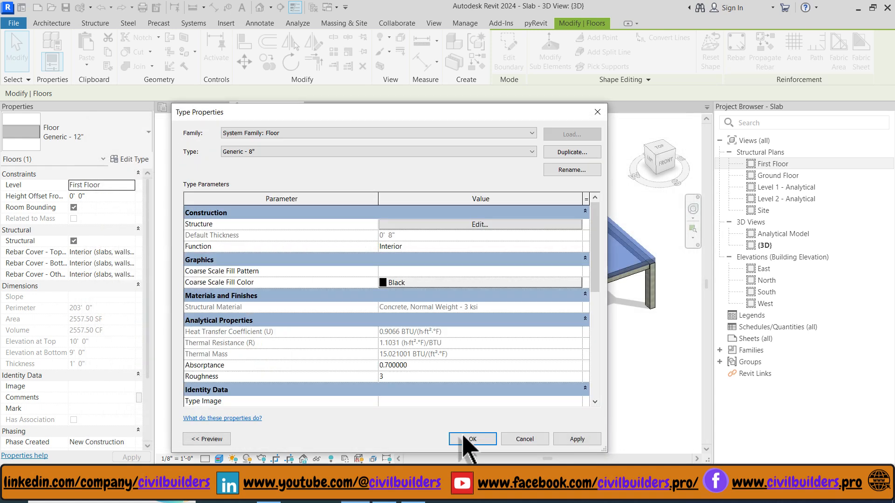
left_click(468, 439)
key("Escape")
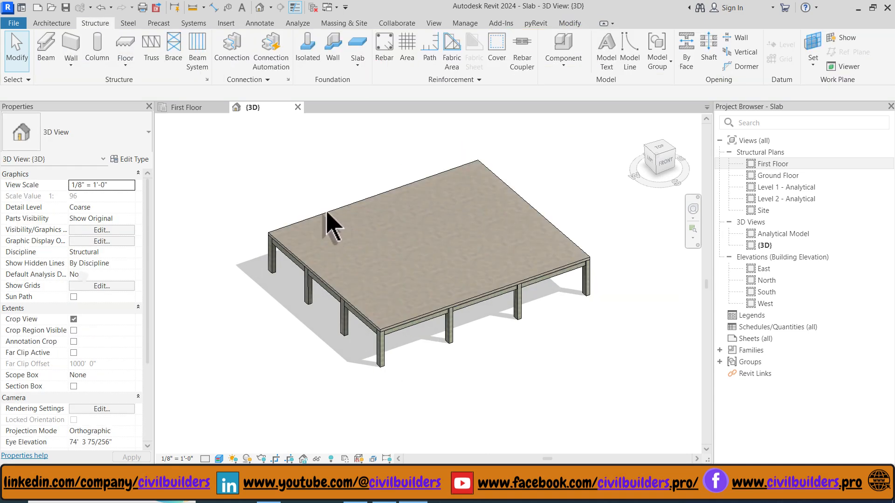
- Open the slab's boundary for editing and display it in the First Floor plan
left_click(342, 220)
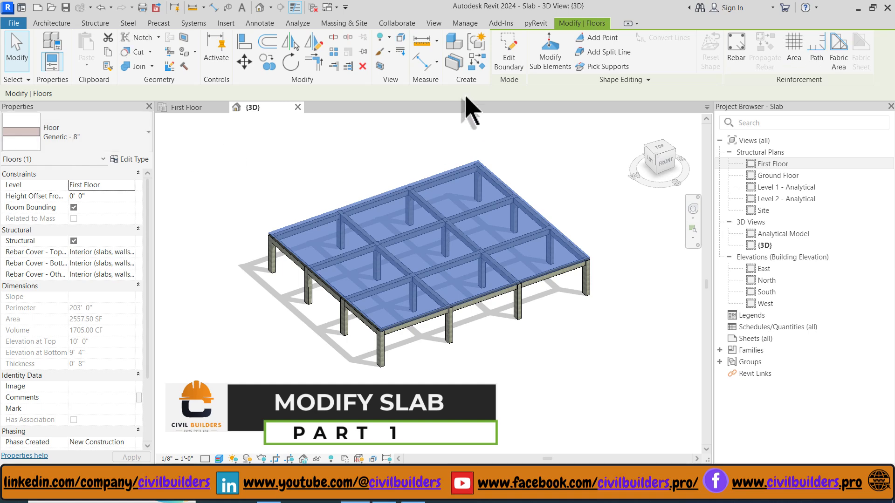
left_click(510, 55)
left_click(189, 108)
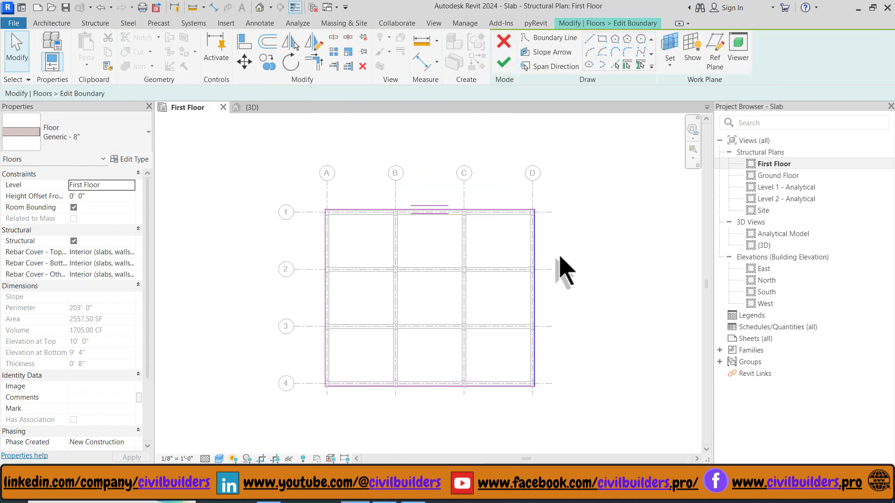
- Draw a diagonal boundary line across the corner bay, from the slab edge at column C1 to the slab edge at column D2
scroll(585, 200, "up", 3)
left_click(588, 39)
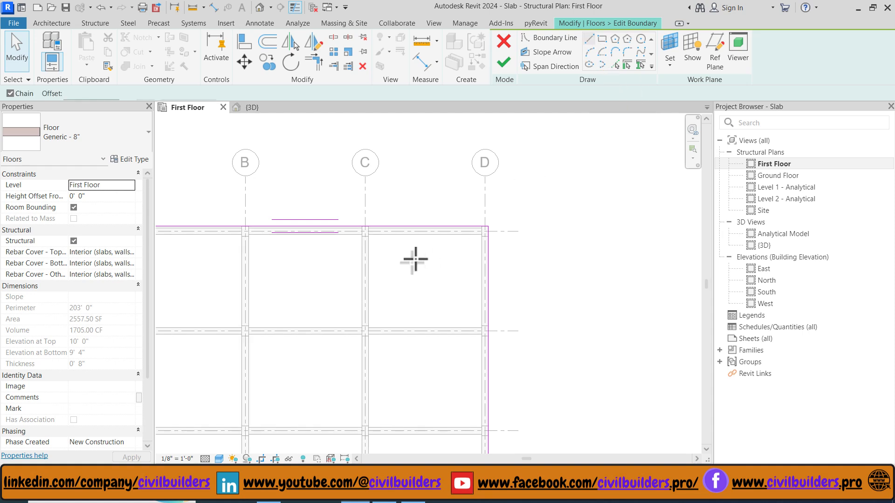
scroll(352, 244, "up", 4)
left_click(343, 243)
scroll(365, 183, "down", 3)
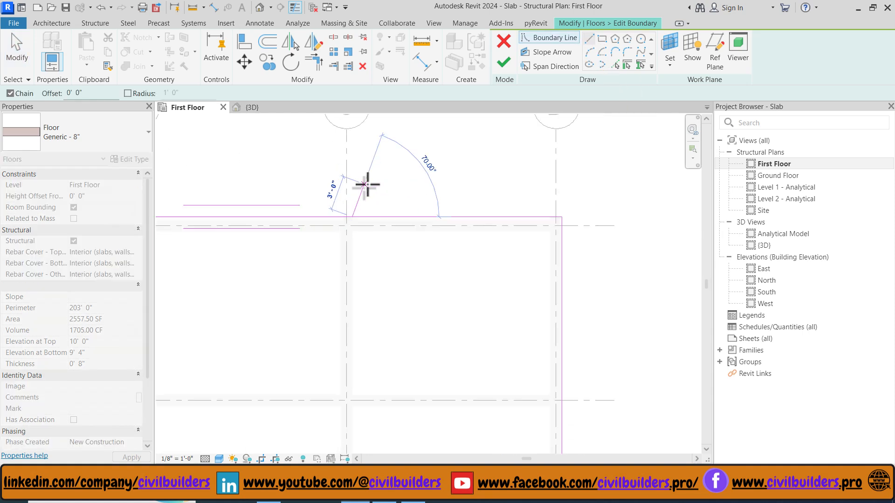
scroll(455, 292, "up", 4)
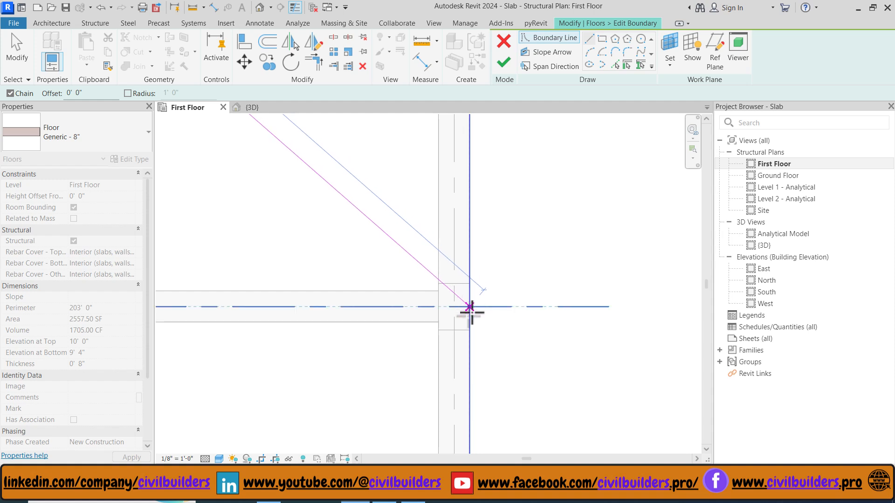
scroll(469, 312, "down", 1)
scroll(471, 324, "down", 3)
left_click(490, 317)
key("Escape")
key("Escape")
scroll(487, 318, "down", 3)
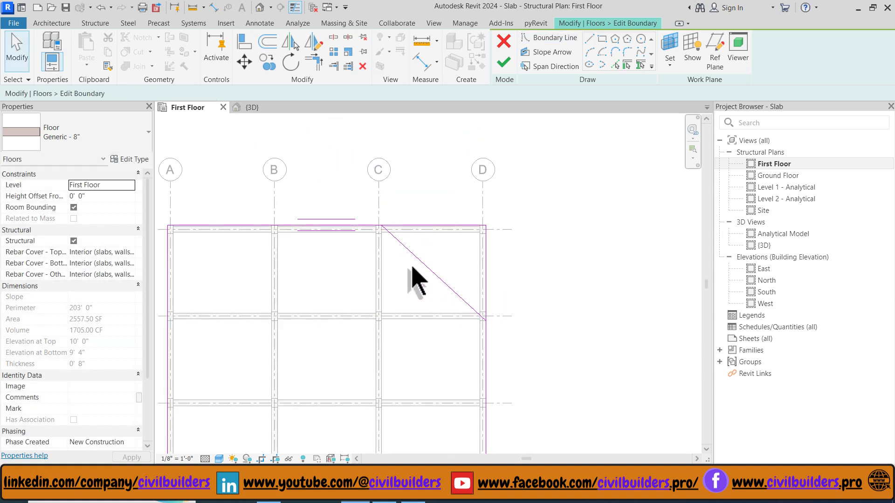
- Trim the slab's grid 1 and grid D boundary edges to the diagonal line, removing the corner beyond C1 and D2
key("t")
key("r")
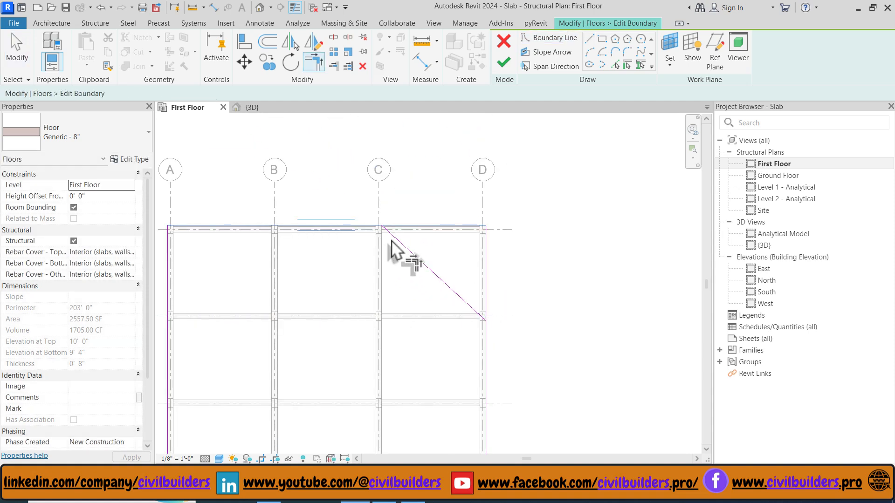
left_click(488, 340)
key("Escape")
key("Escape")
scroll(518, 298, "down", 3)
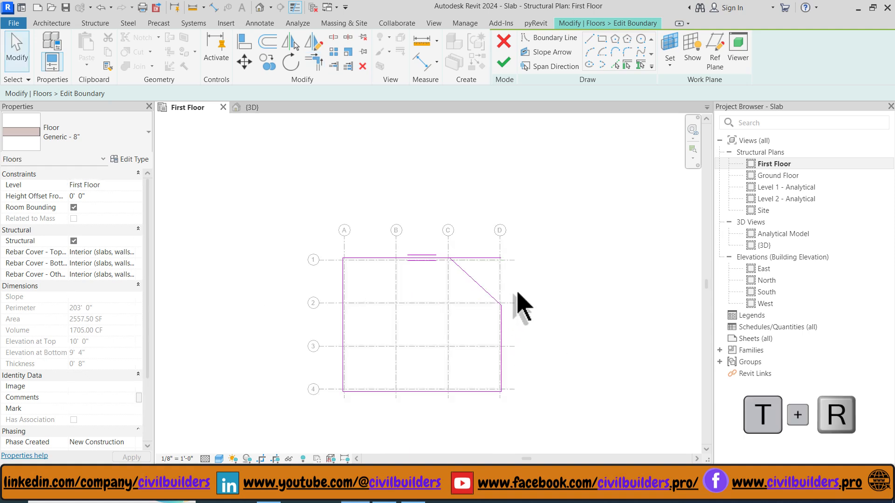
- Select the whole connected chain of slab boundary lines to check that the loop is closed
scroll(482, 289, "up", 2)
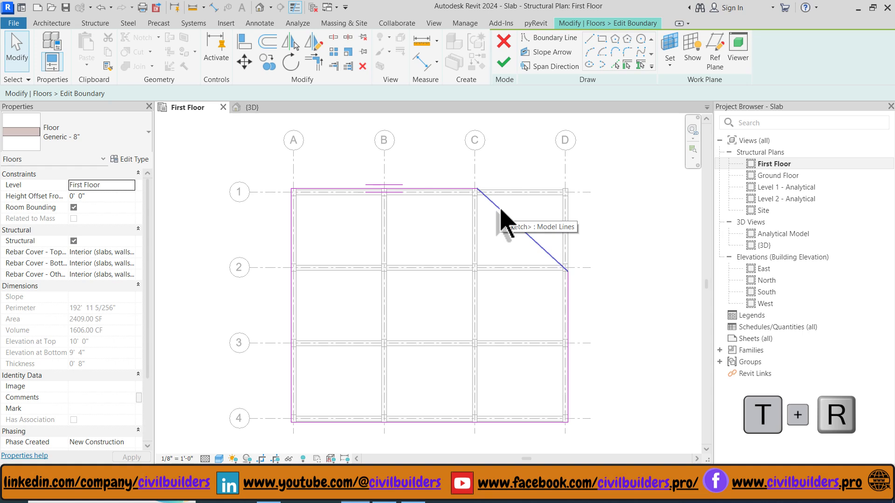
key("Tab")
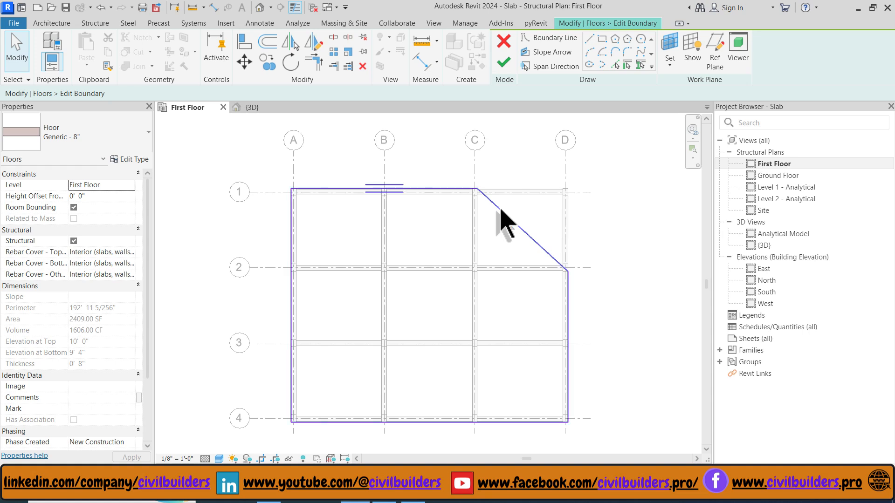
left_click(506, 224)
- Pull the diagonal line's end away from the corner near C1 to leave a gap, and try to finish the boundary
scroll(501, 215, "up", 2)
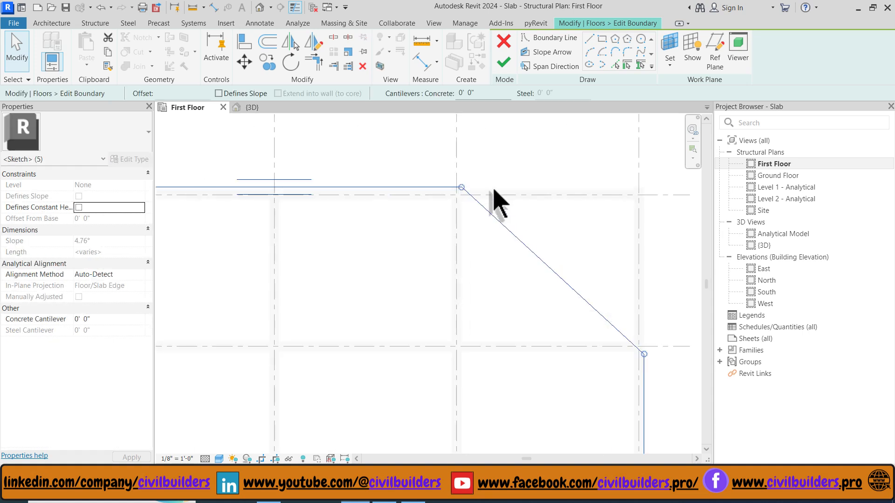
left_click_drag(466, 194, 487, 209)
key("Escape")
scroll(513, 239, "down", 2)
left_click(480, 219)
key("Escape")
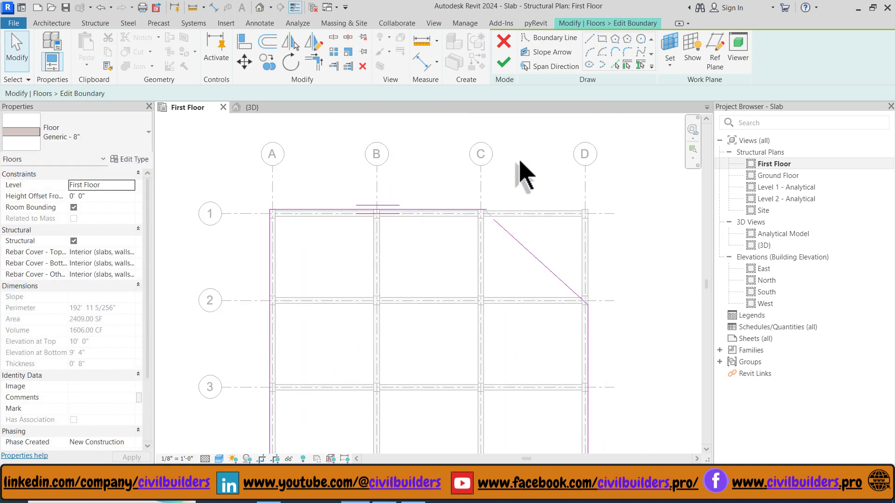
left_click(503, 62)
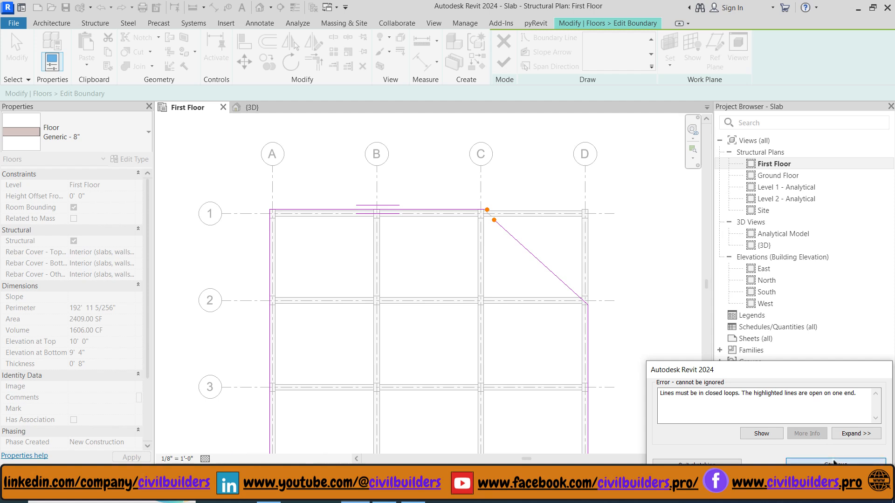
left_click(835, 462)
- Trim the grid 1 edge and the diagonal line to a corner near C1, and finish the boundary edit
scroll(483, 212, "up", 3)
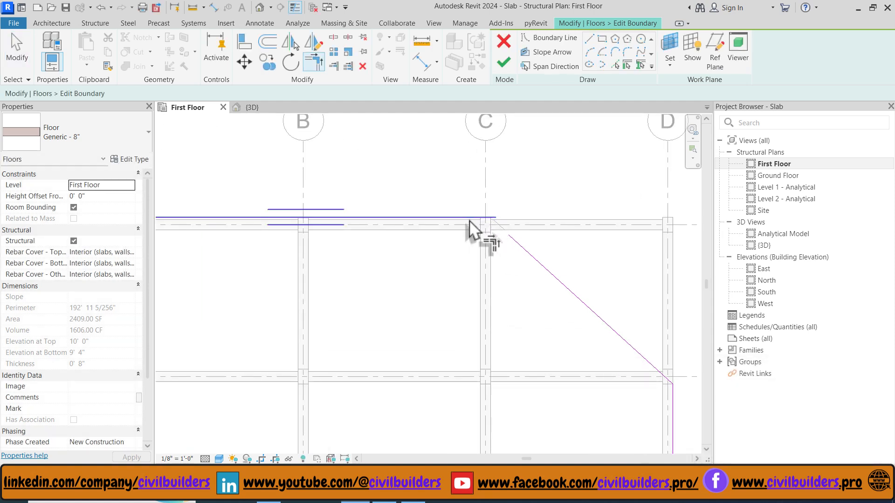
scroll(530, 200, "down", 4)
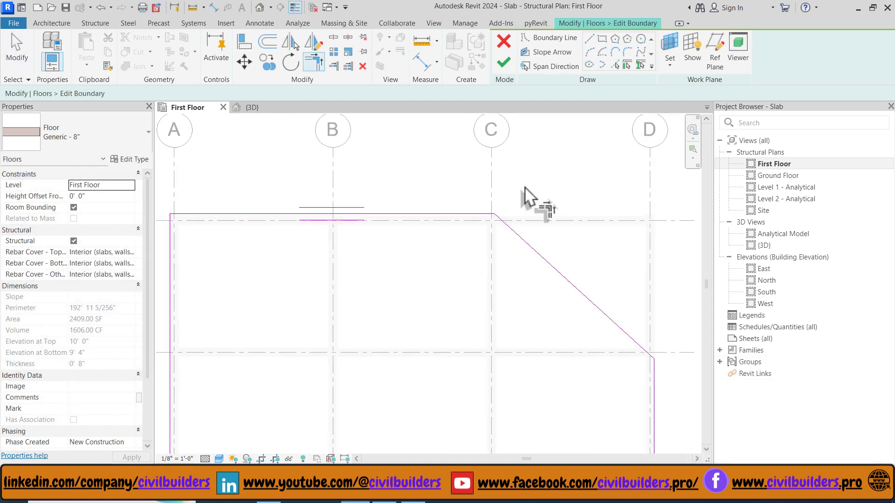
left_click(506, 65)
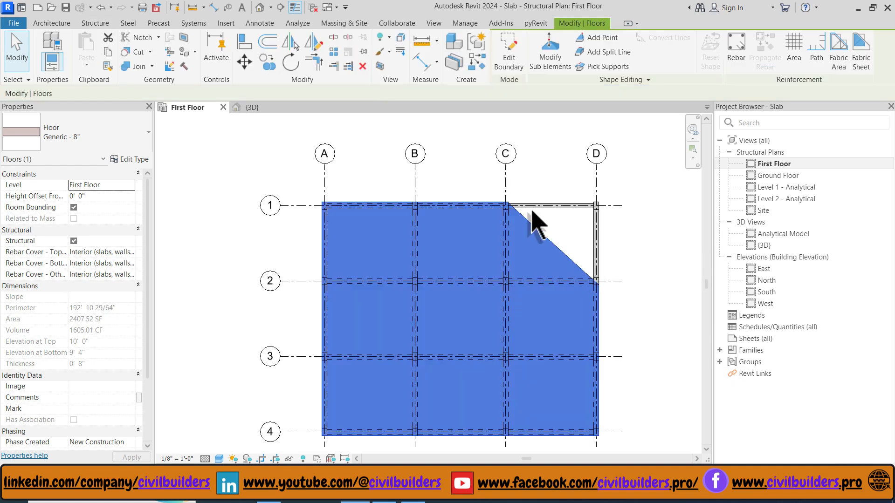
- Reopen the slab boundary, draw a line about 7' long at 55° crossing the diagonal edge, and try to finish the sketch
left_click(557, 252)
left_click(567, 257)
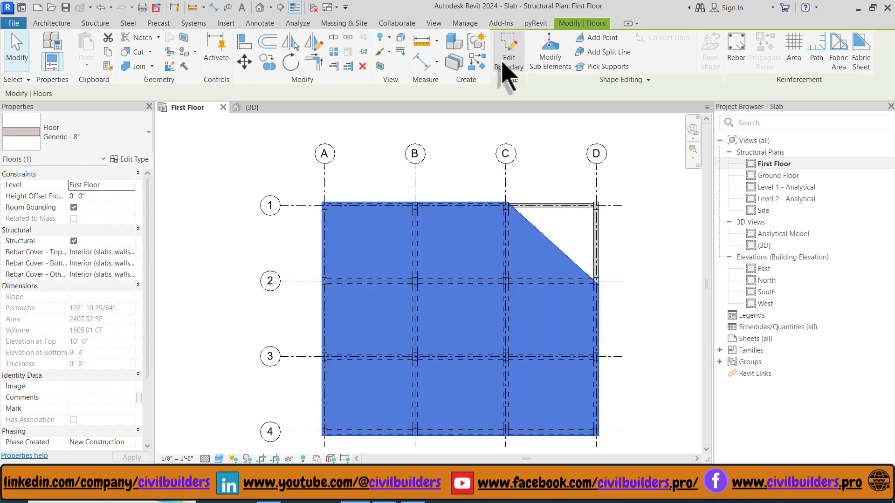
left_click(509, 46)
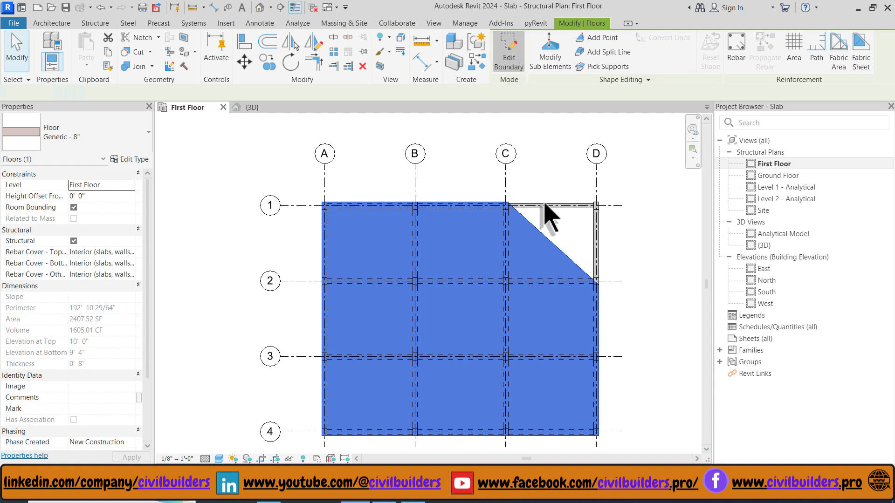
scroll(550, 250, "up", 2)
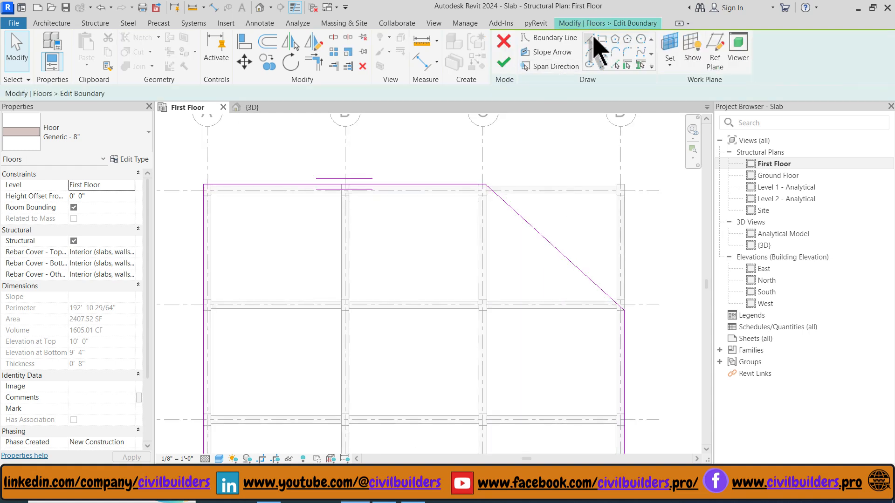
left_click(590, 39)
left_click(544, 237)
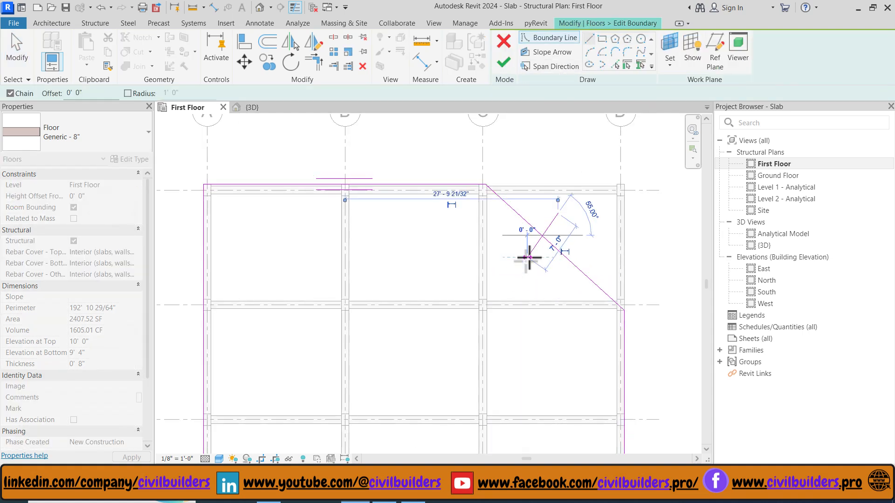
left_click(528, 257)
key("Escape")
key("Escape")
left_click(504, 62)
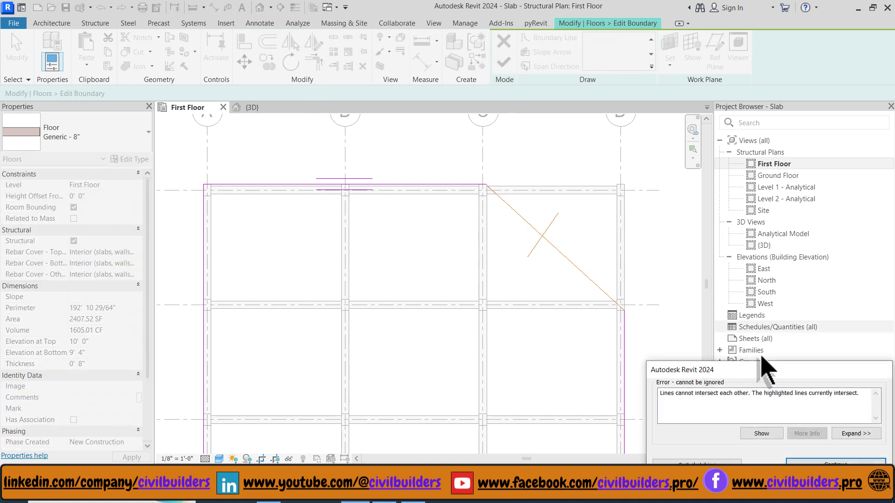
left_click(836, 465)
- Delete the short line crossing the diagonal edge, finish the slab boundary, and clear the selection
left_click(553, 221)
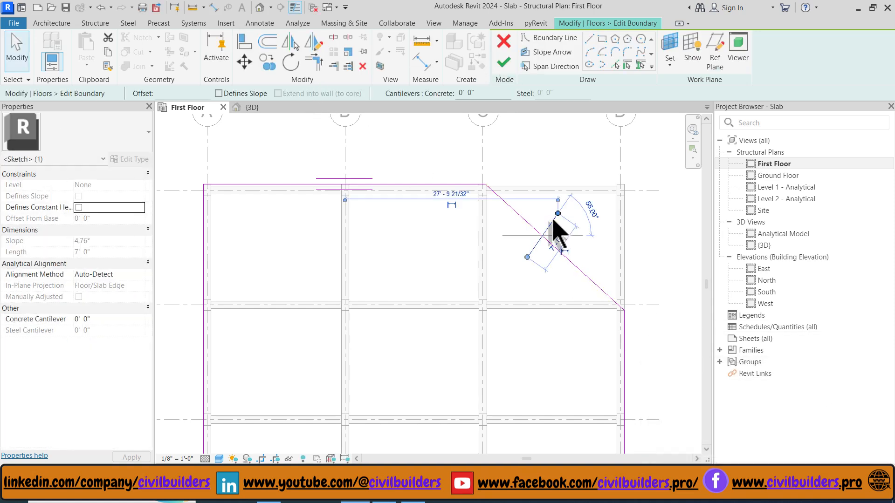
key("Delete")
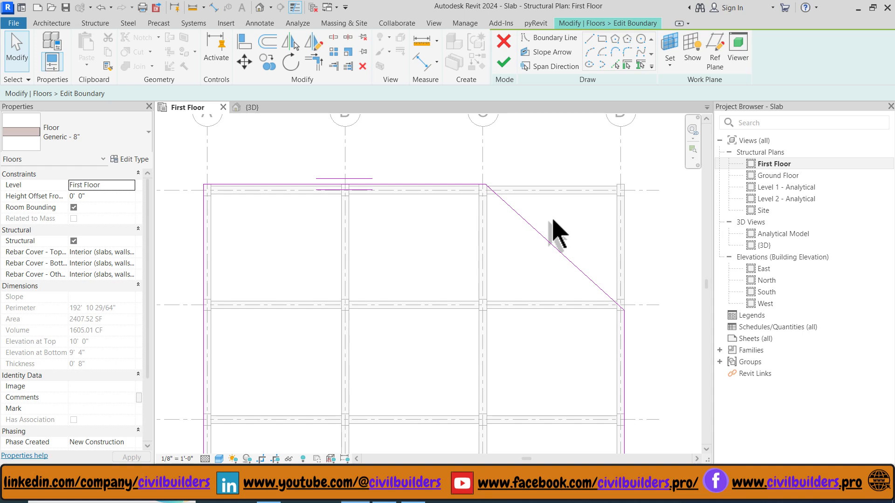
scroll(495, 194, "down", 3)
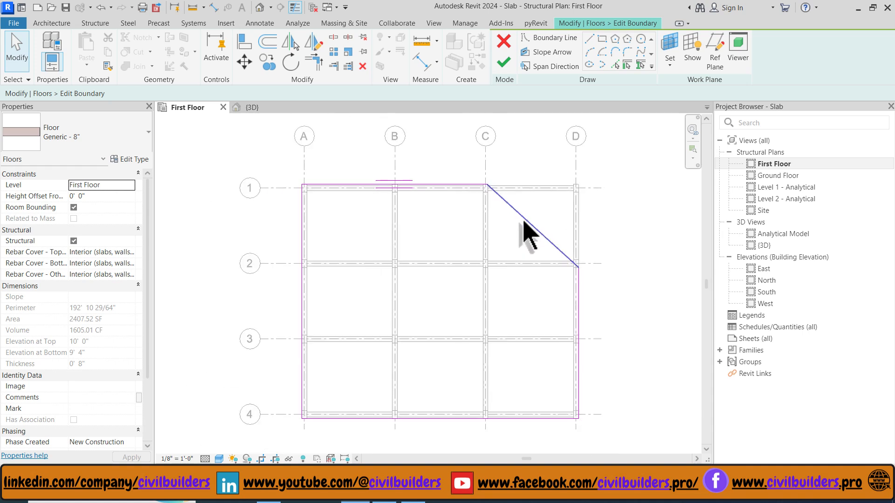
left_click(503, 63)
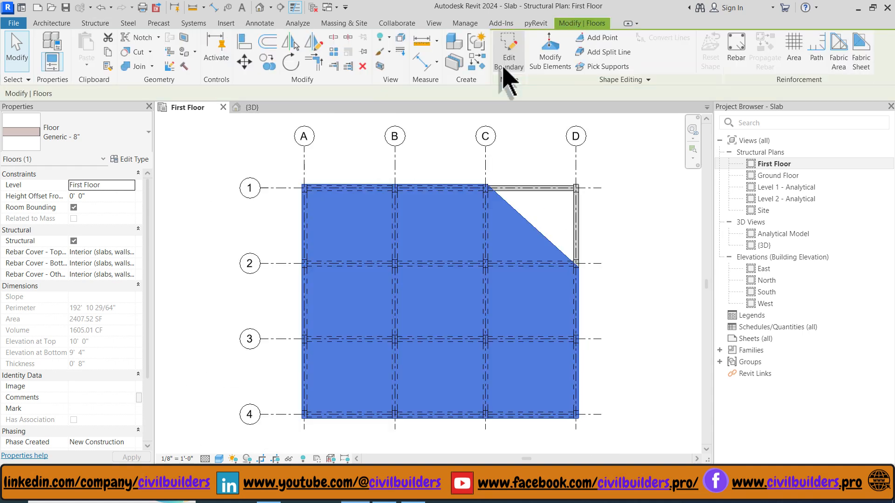
key("Escape")
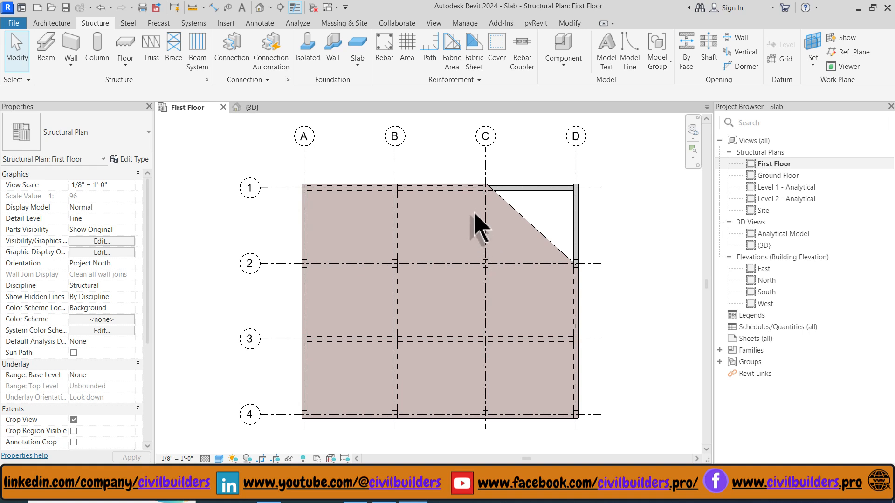
- Draw a building section between grids A and B from above grid 1 to below grid 4, and shorten its view depth to near the cut line
left_click(280, 7)
left_click(349, 140)
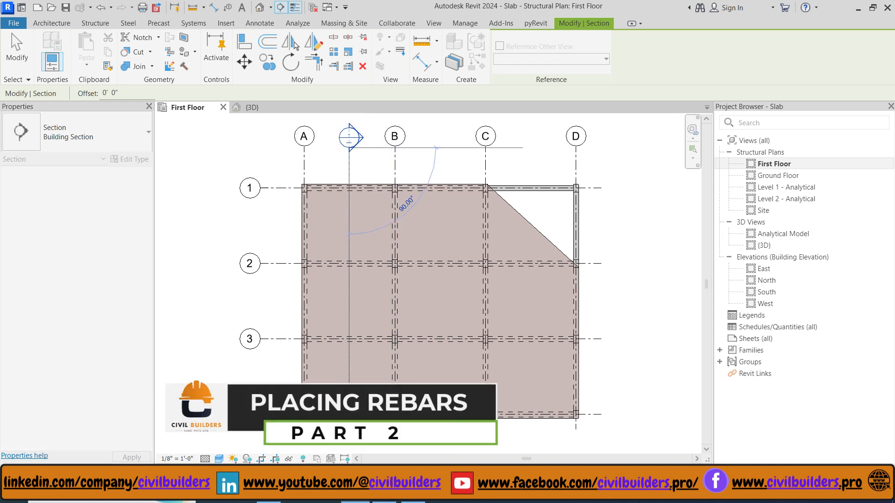
left_click(349, 426)
left_click_drag(600, 294, 357, 323)
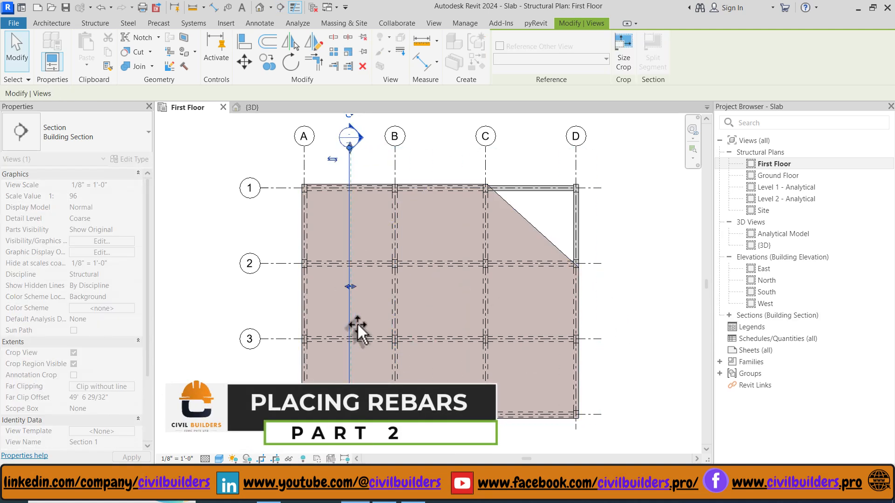
key("Escape")
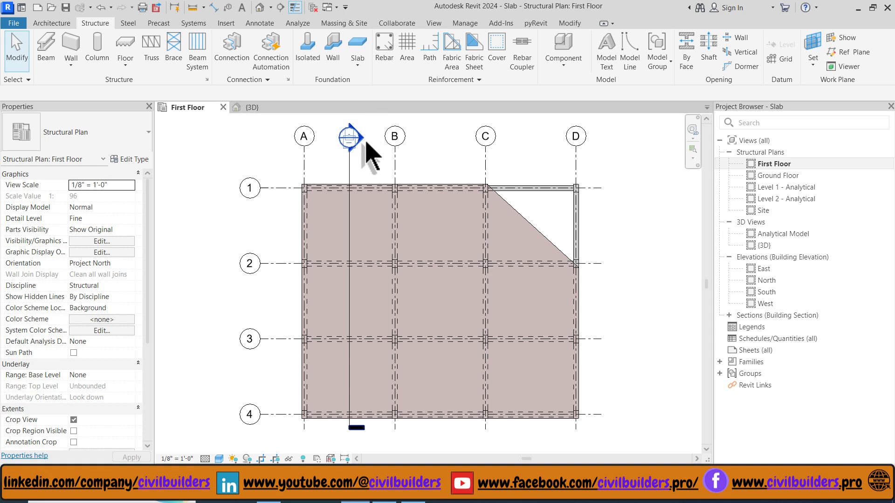
- Open the new section view and set its scale to 1/2" = 1'-0", detail level to Fine and visual style to Shaded
double_click(362, 138)
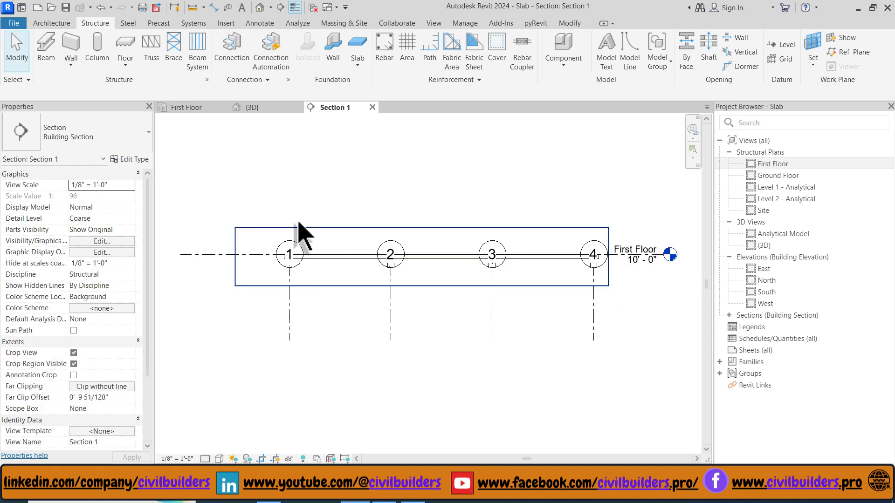
left_click(177, 458)
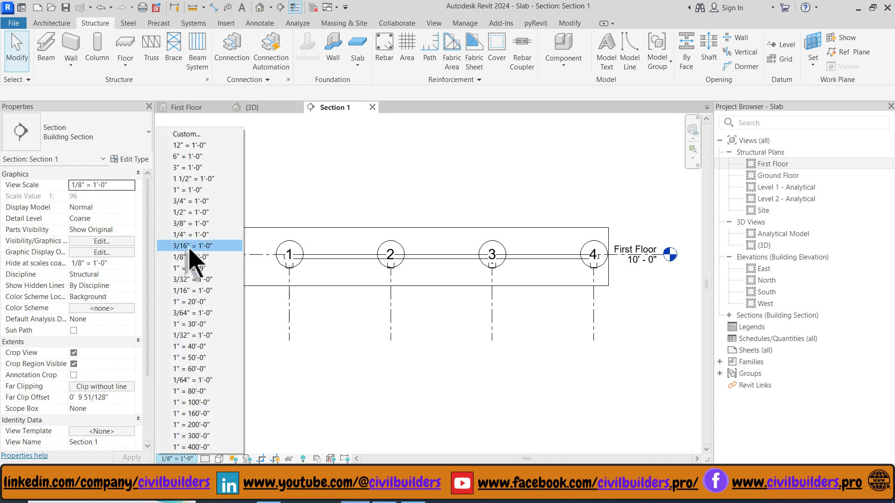
left_click(192, 213)
left_click(205, 459)
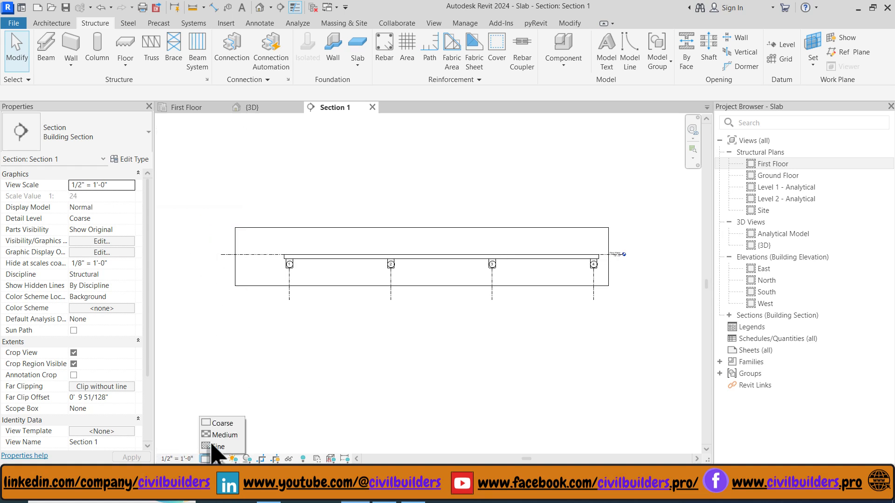
left_click(216, 445)
left_click(219, 459)
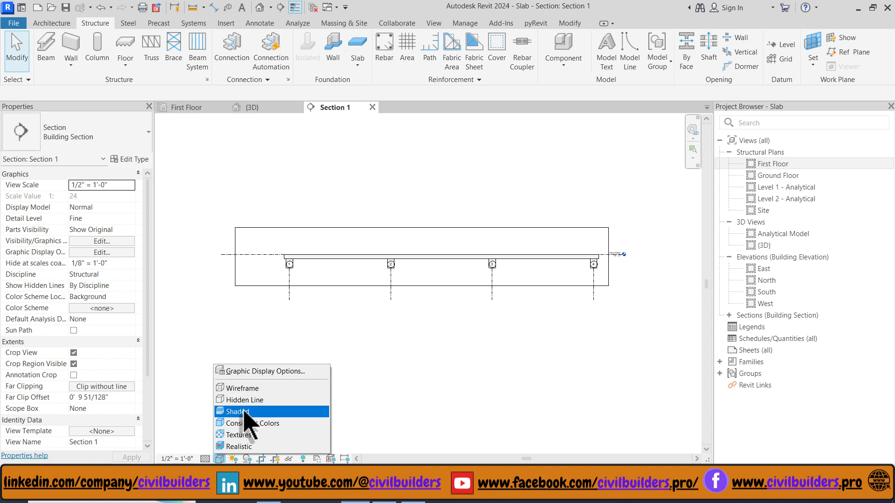
left_click(244, 412)
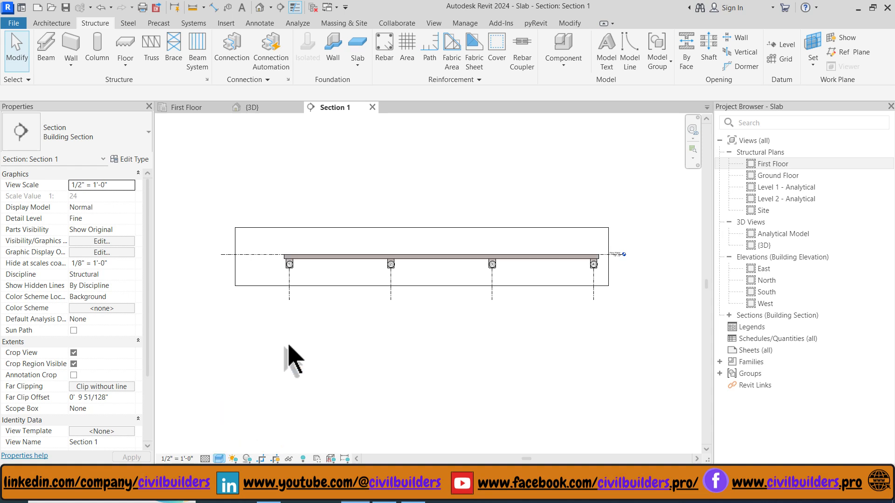
- Hide the section's crop region and raise the grid bubbles 1 to 4 above the slab
left_click(276, 459)
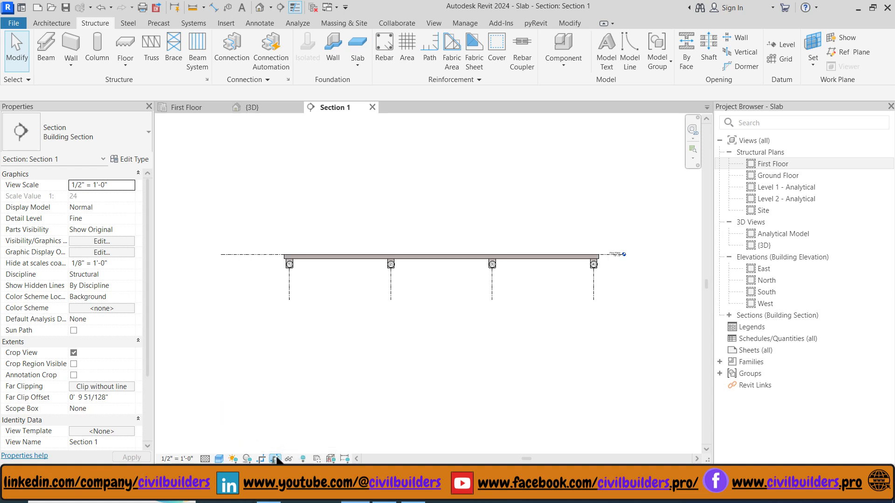
left_click(296, 269)
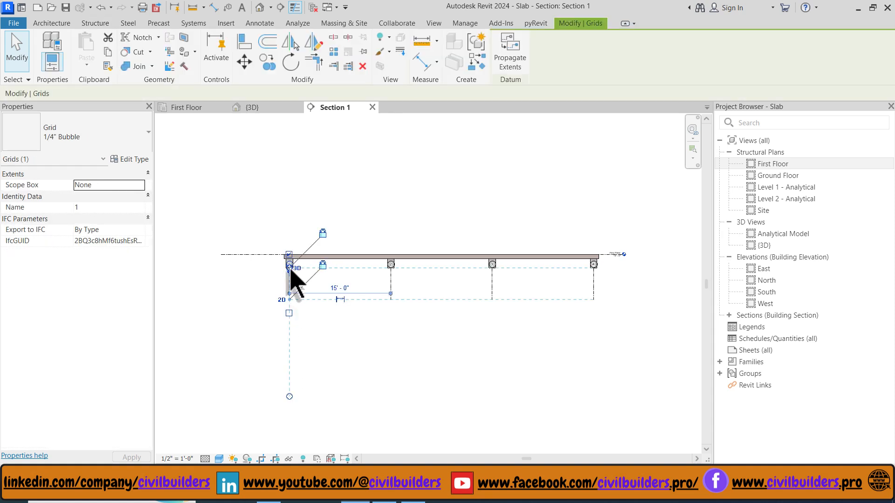
left_click_drag(290, 269, 290, 207)
left_click(351, 332)
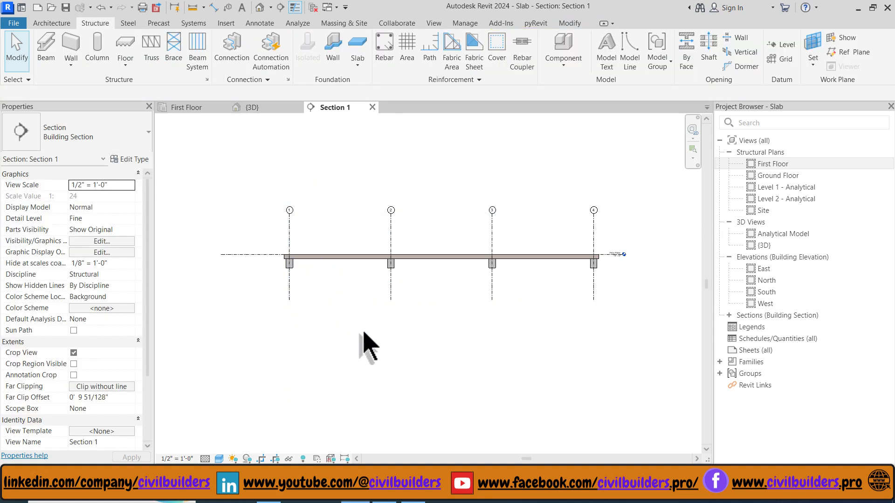
- Start placing rebar in the section's slab with bar type #4, straight shape 00, Maximum Spacing layout and 7" spacing
scroll(307, 257, "up", 4)
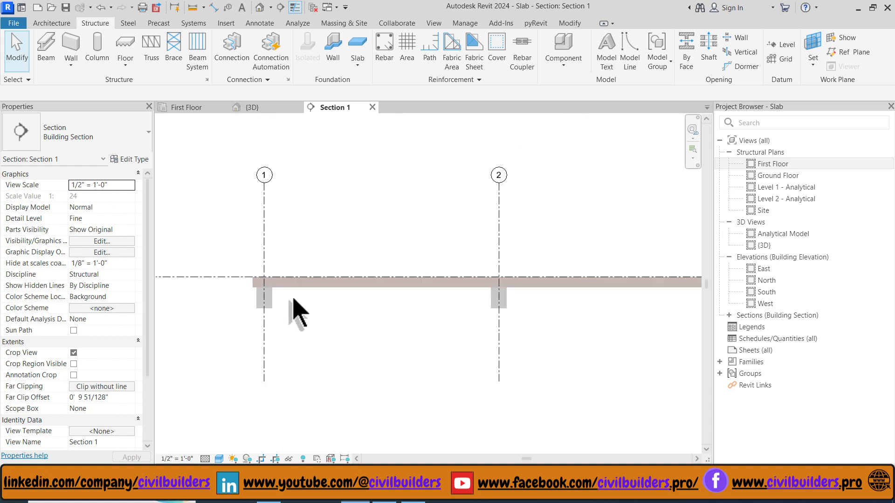
scroll(294, 300, "up", 2)
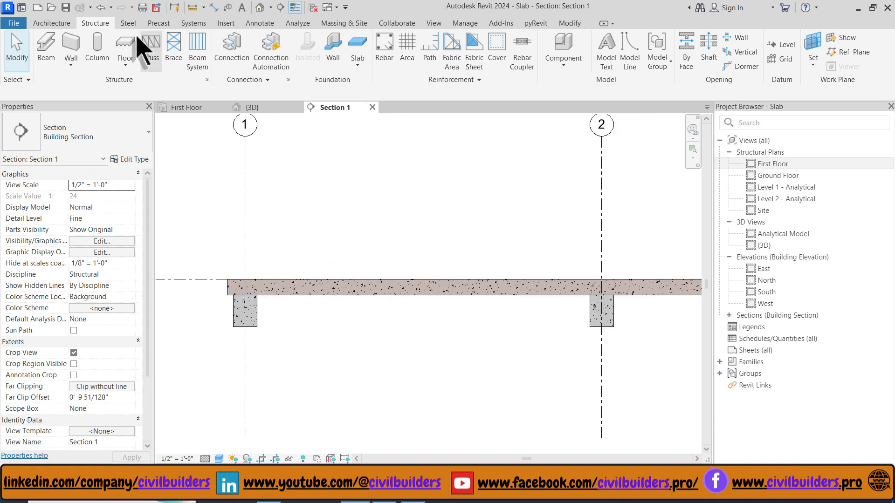
left_click(385, 49)
left_click(477, 275)
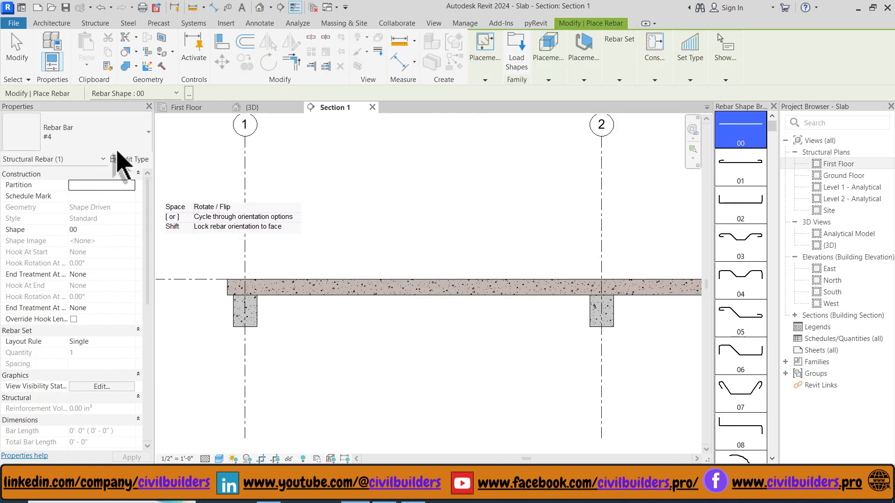
left_click(110, 140)
left_click(45, 206)
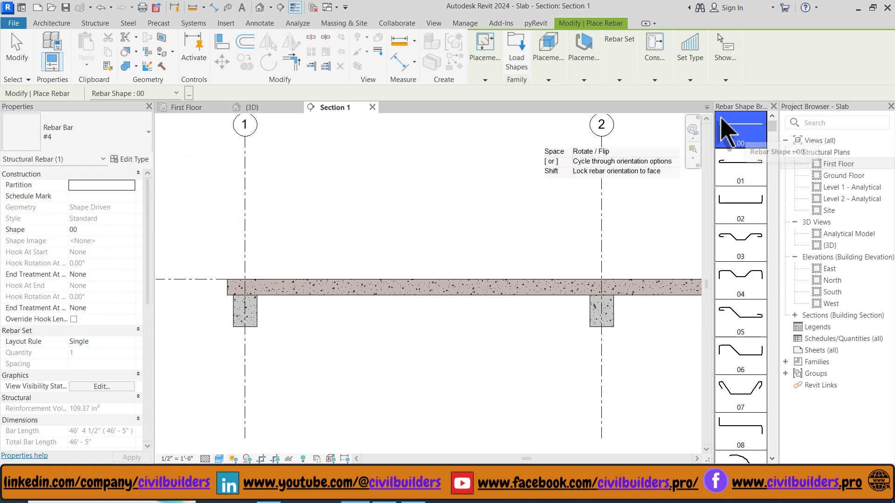
left_click(103, 341)
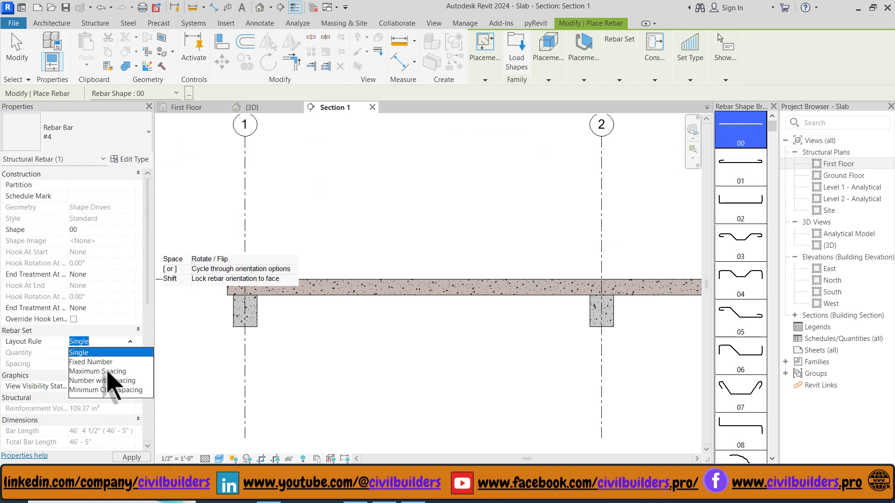
left_click(108, 372)
left_click(111, 364)
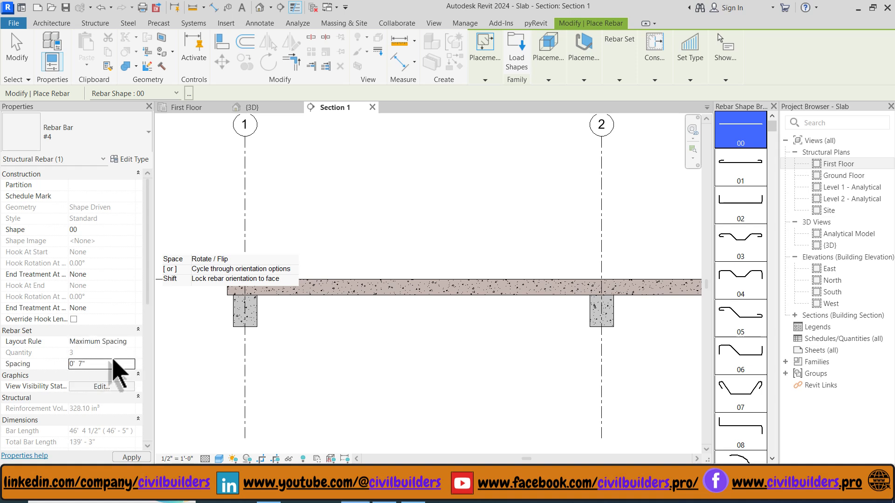
key("Return")
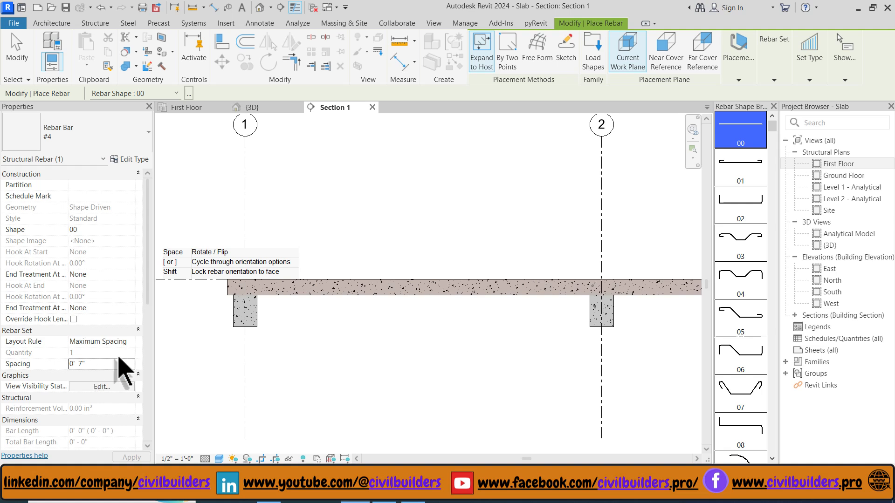
- Place the straight bar set parallel to the work plane along the slab's bottom cover, and finish the placement
left_click(738, 75)
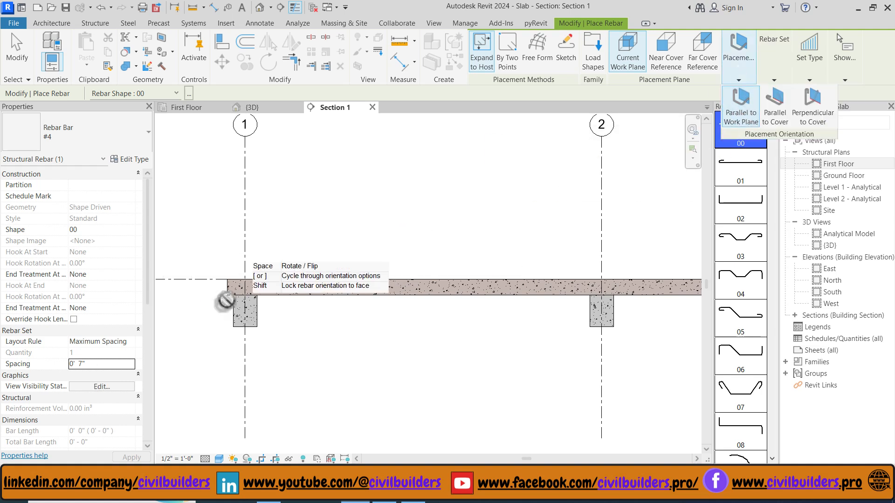
scroll(231, 301, "up", 5)
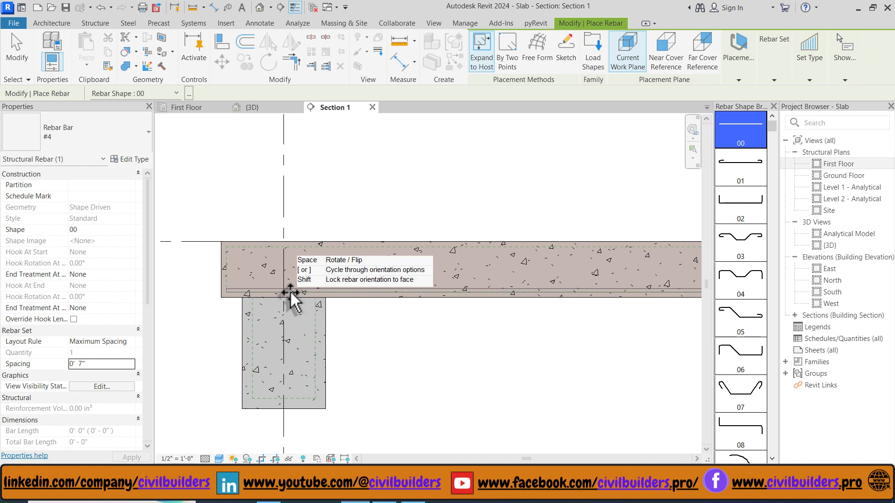
key("Escape")
key("Escape")
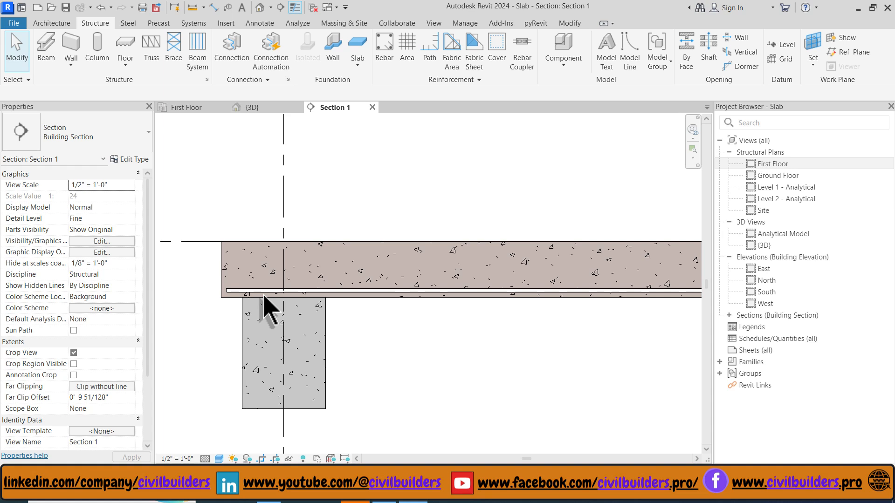
- Start another rebar placement with bar type #4 and set its maximum spacing to 8"
left_click(385, 55)
left_click(74, 135)
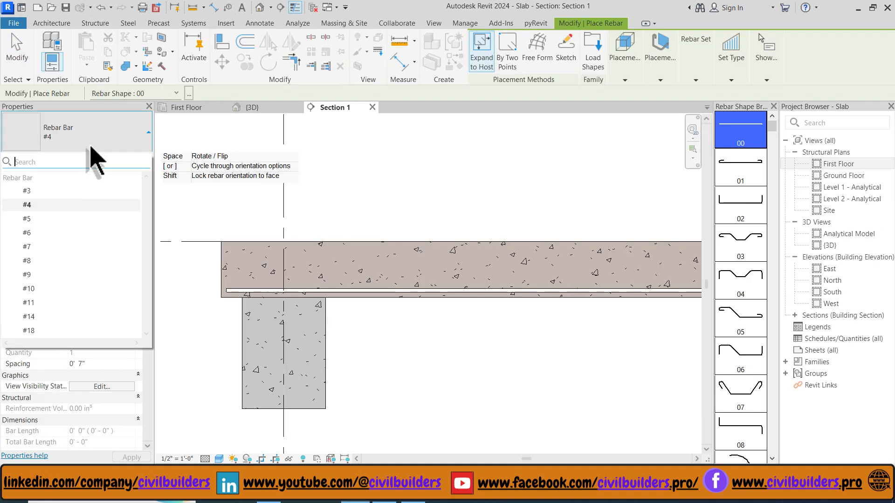
left_click(36, 205)
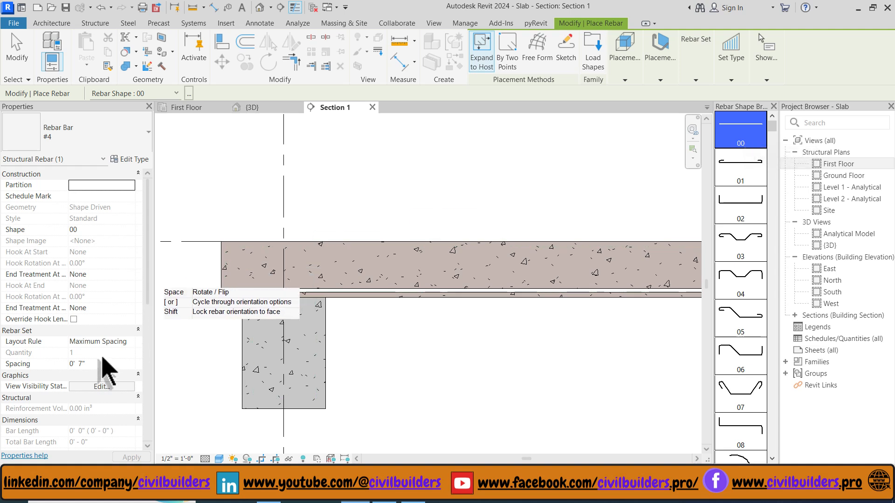
left_click(100, 364)
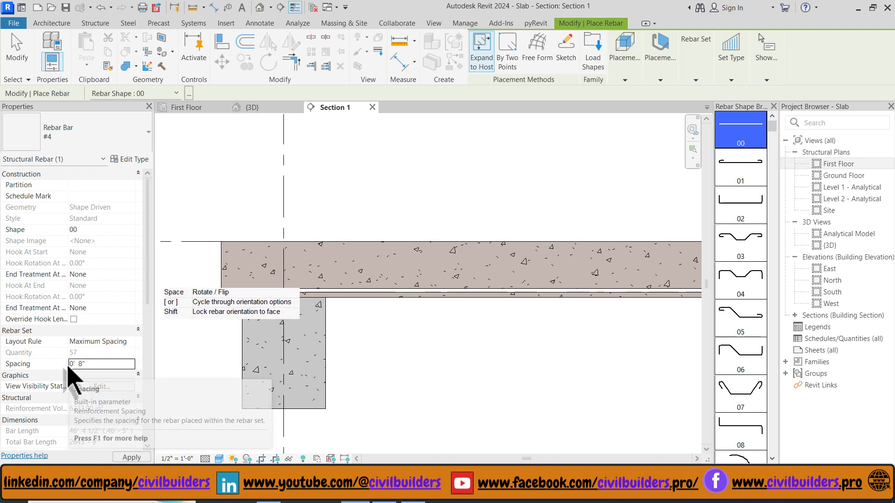
- Place the second bar set perpendicular to cover at the slab's bottom near its grid 1 end, and finish the placement
left_click(659, 78)
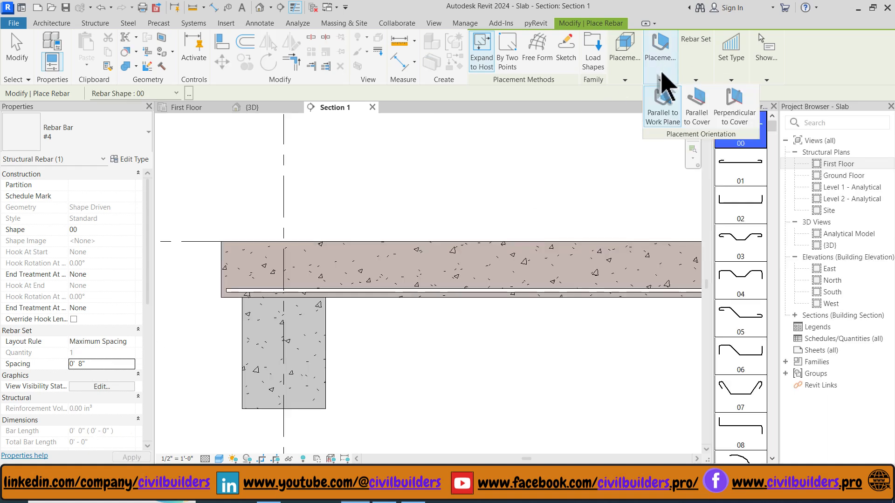
left_click(734, 117)
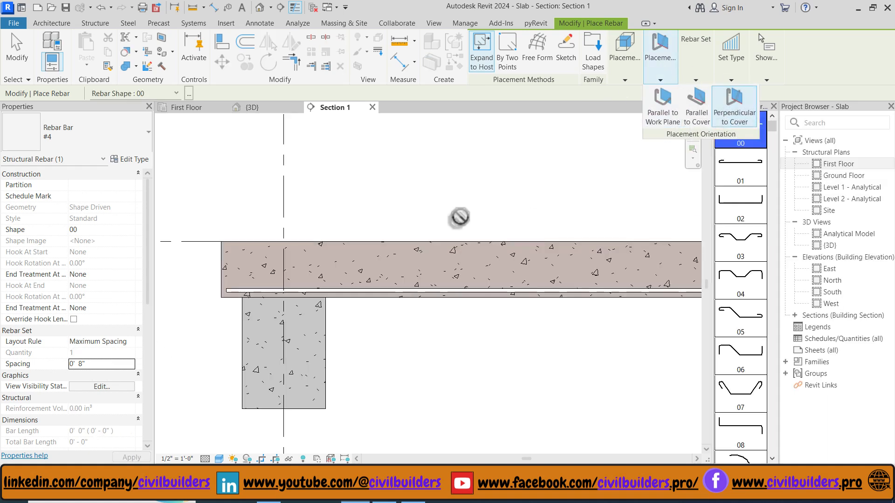
scroll(247, 302, "up", 5)
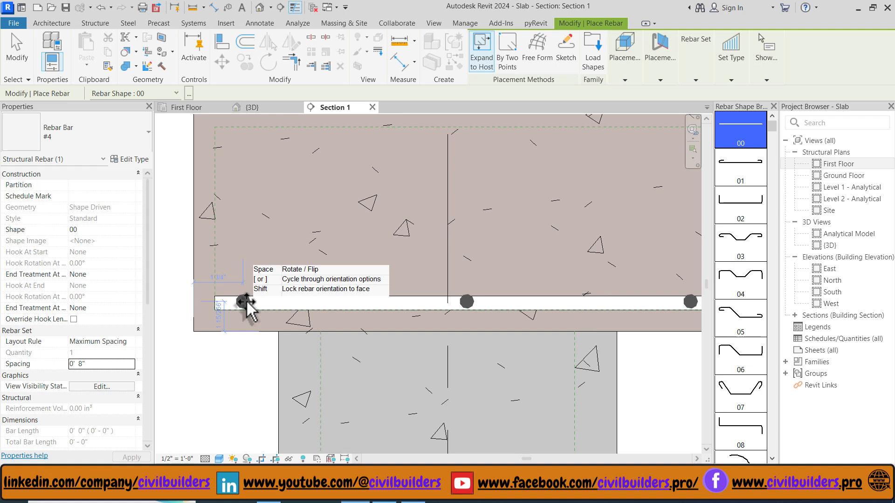
left_click(244, 302)
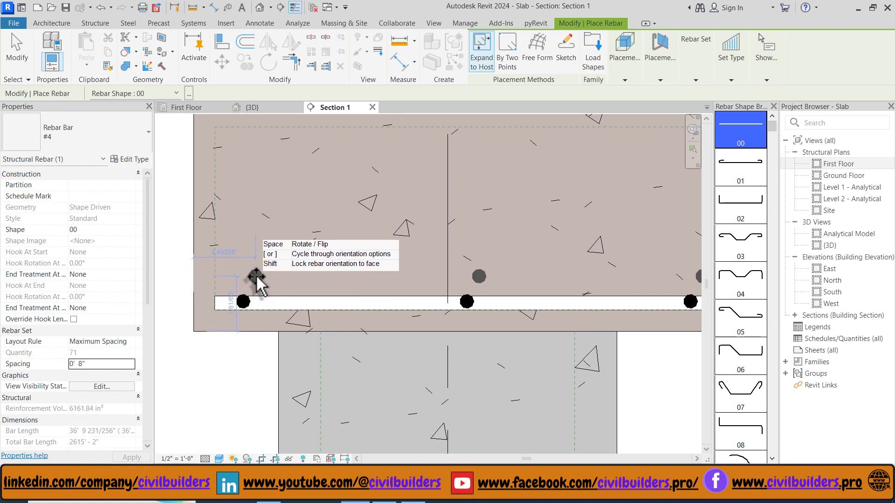
key("Escape")
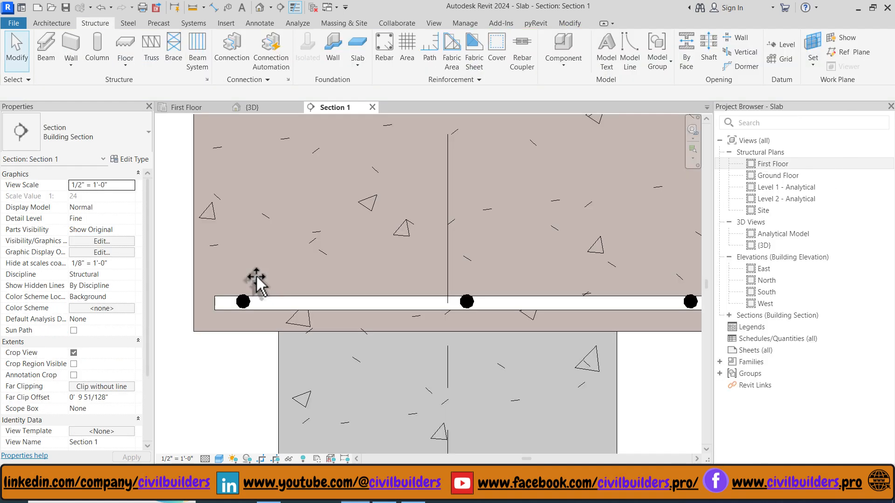
- Nudge the perpendicular bar set upward so it rests on top of the longitudinal bottom bar, and clear the selection
middle_click_drag(256, 277, 289, 286)
scroll(289, 286, "down", 1)
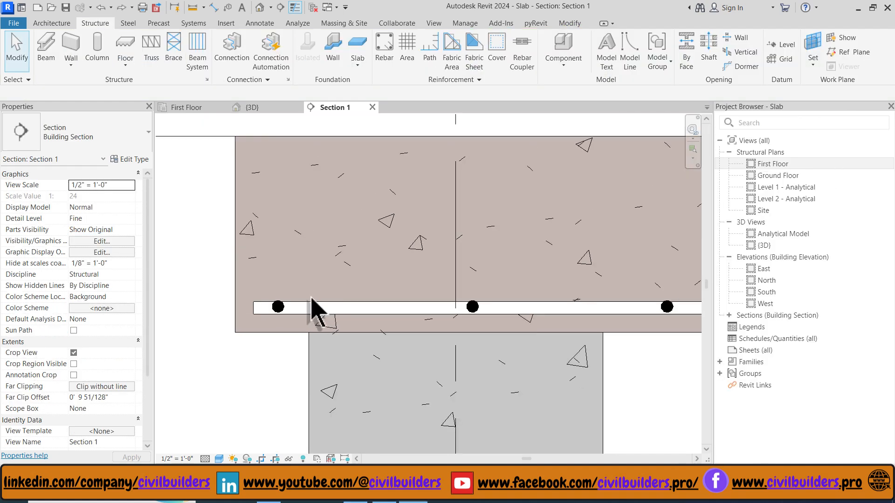
left_click(285, 306)
key("Up")
key("Up")
key("Up")
key("Up")
key("Up")
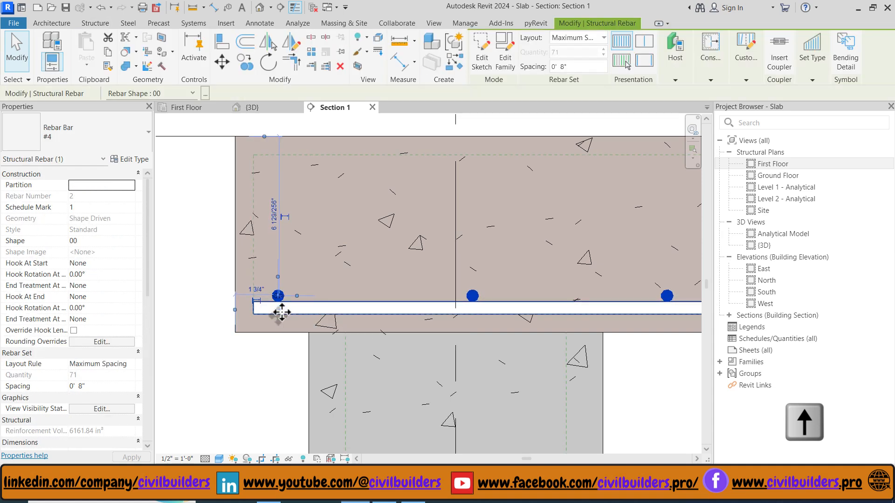
key("Escape")
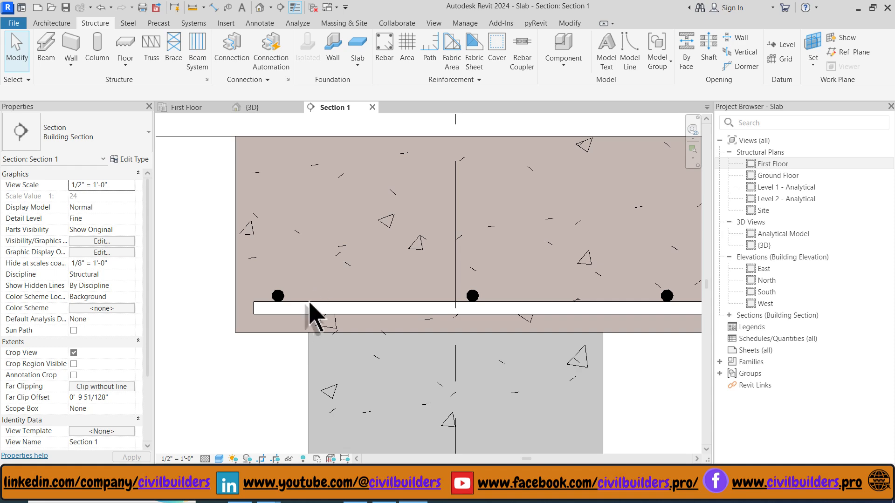
- Mirror a copy of both bottom bar sets to the slab's top about a horizontal axis drawn at mid-depth
left_click(293, 306)
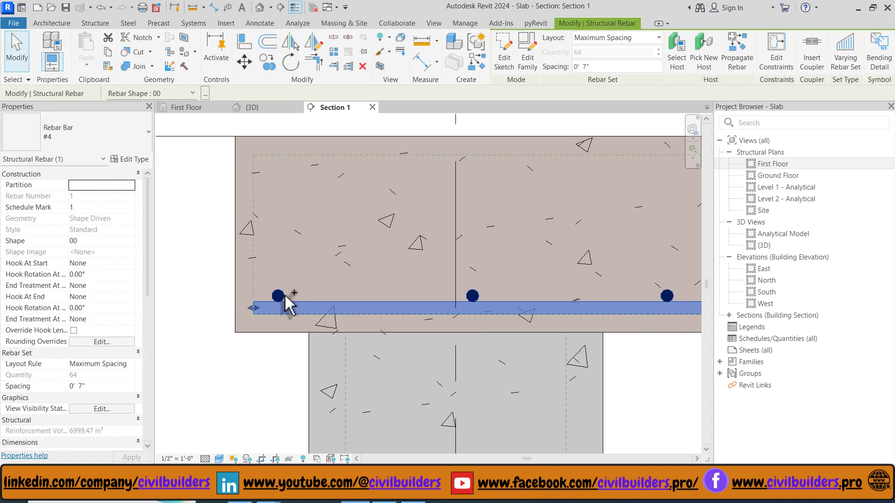
key("d")
key("m")
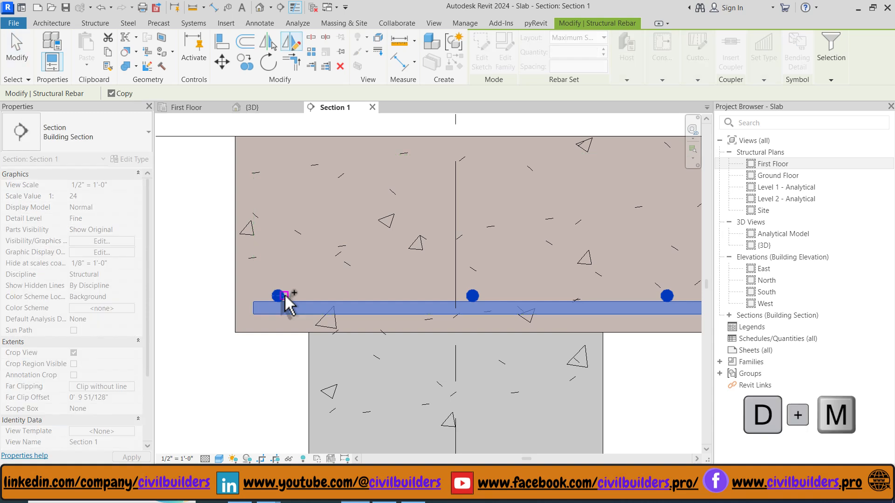
left_click(235, 234)
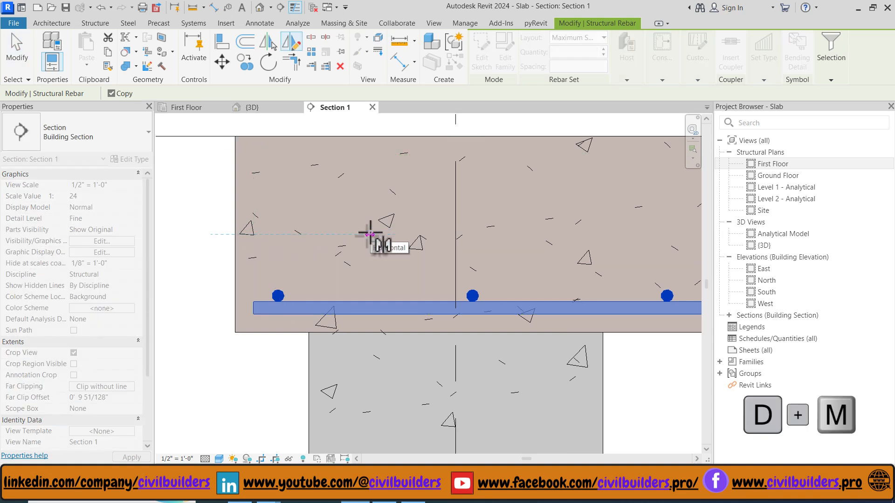
left_click(400, 234)
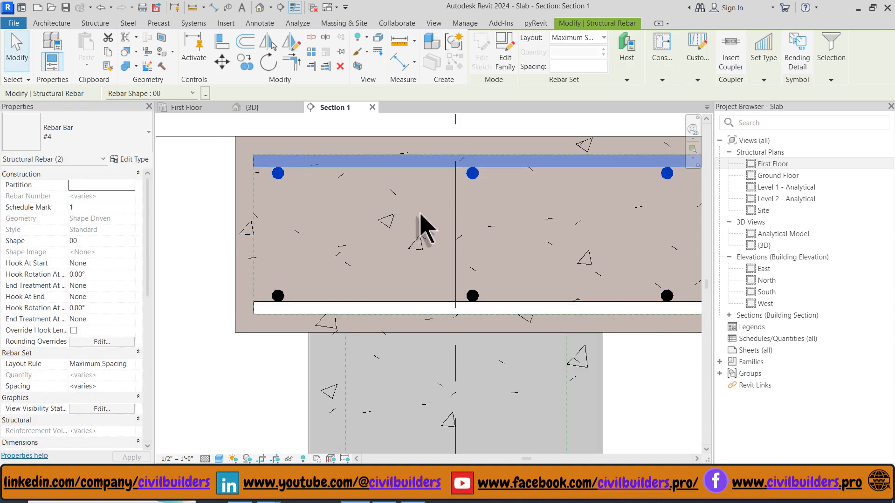
key("Escape")
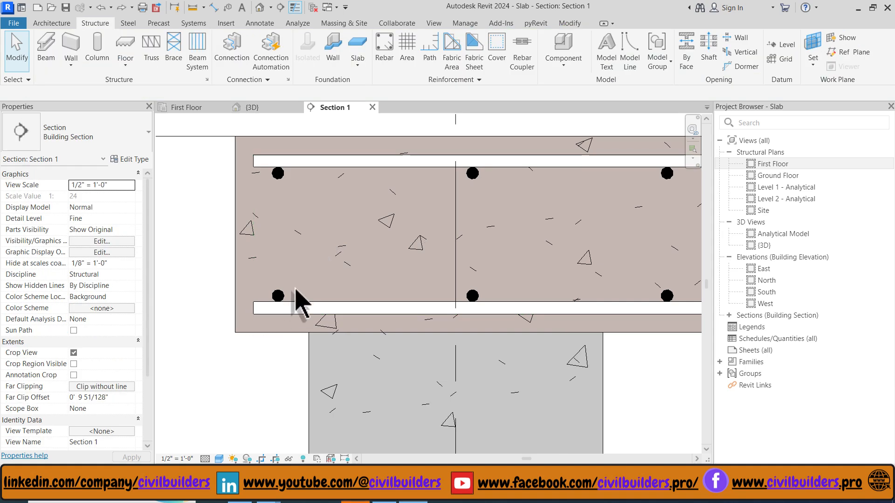
- Duplicate the longitudinal bottom bar's type as "#4 Bottom Bars"
left_click(269, 307)
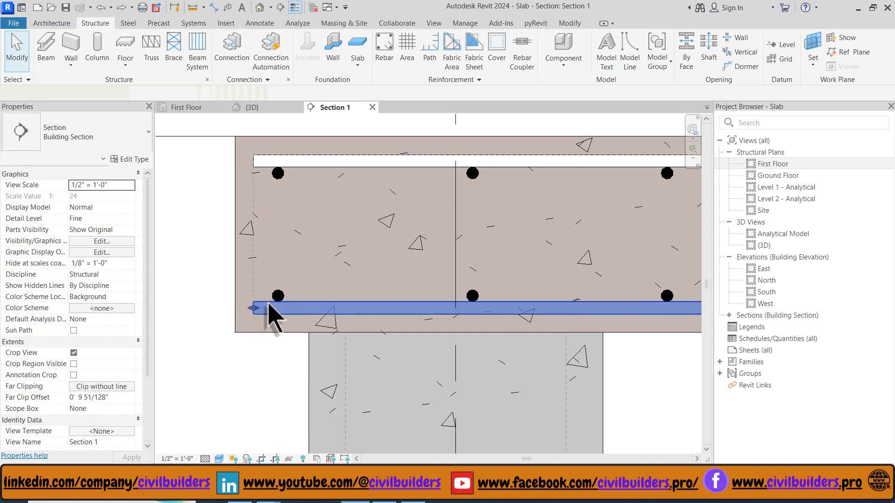
left_click(138, 159)
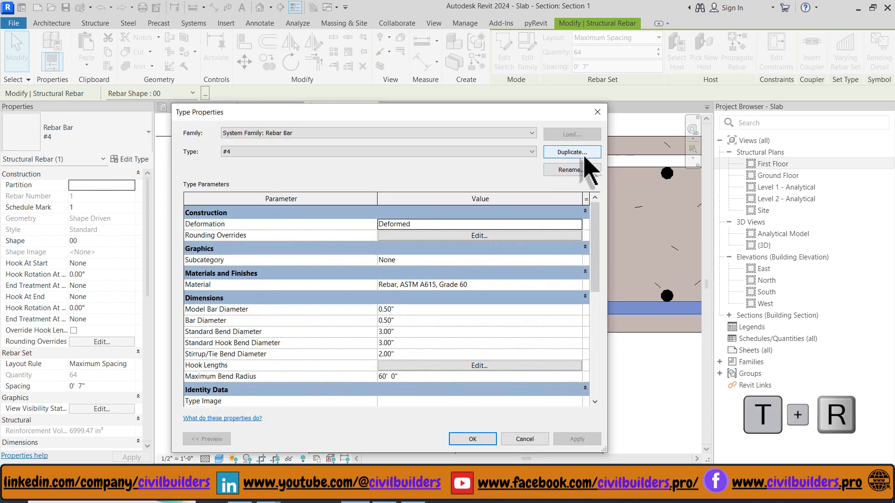
left_click(581, 155)
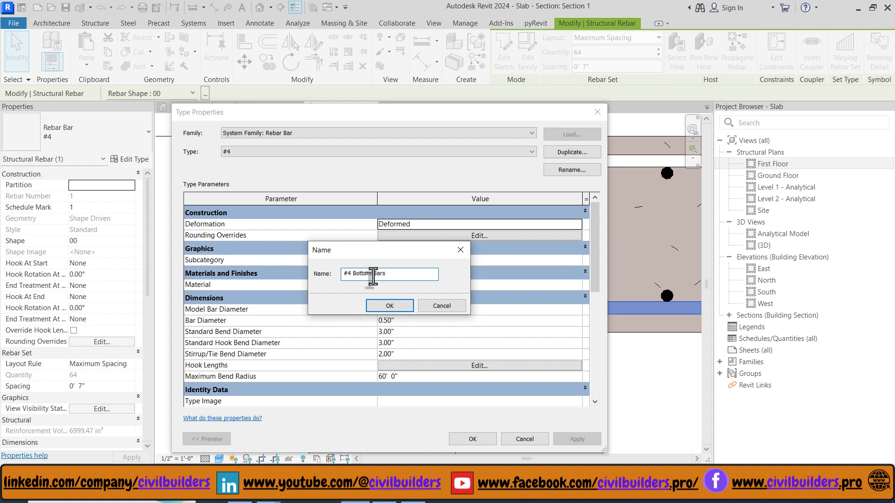
left_click(390, 307)
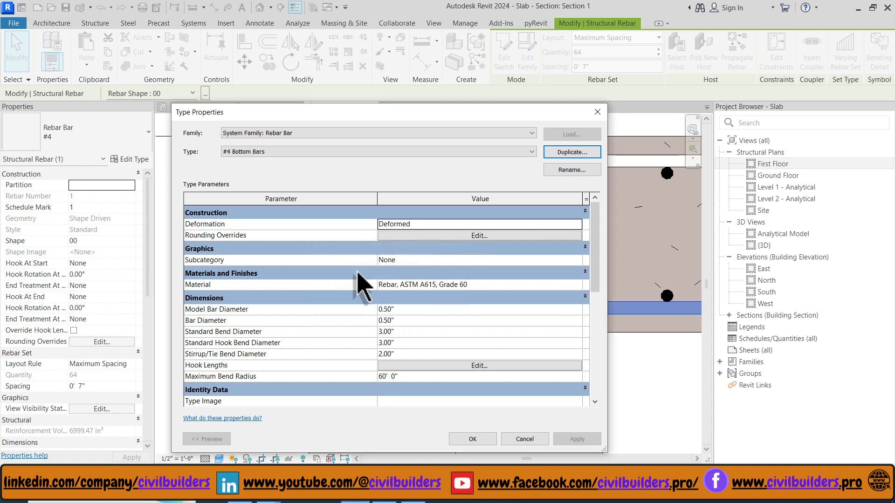
- For the new bar type, duplicate the material "Rebar, ASTM A615, Grade 60" with its assets and name the copy "#4 Bottom Bars"
left_click(582, 285)
left_click(578, 285)
right_click(184, 287)
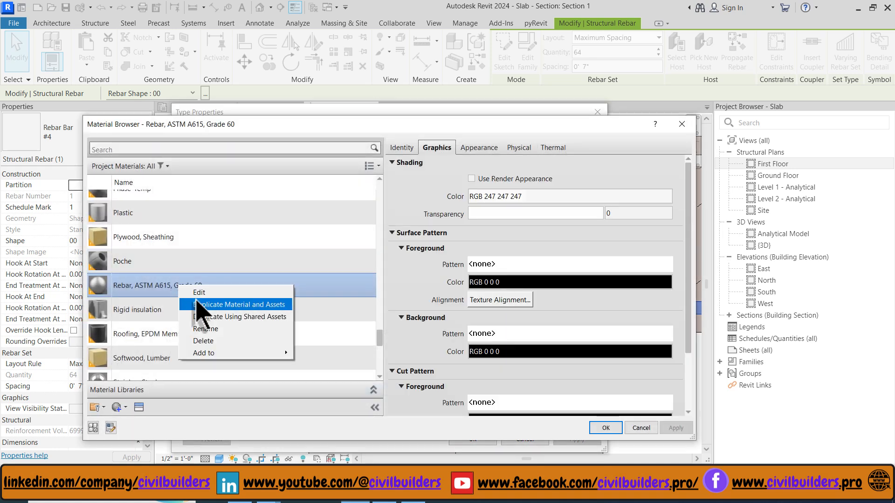
left_click(197, 305)
type("#")
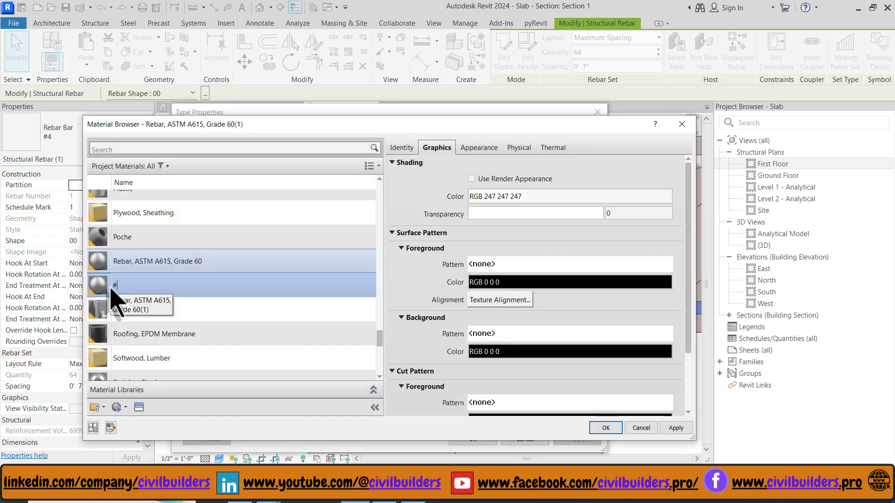
type("4 Bottom Bars")
key("Return")
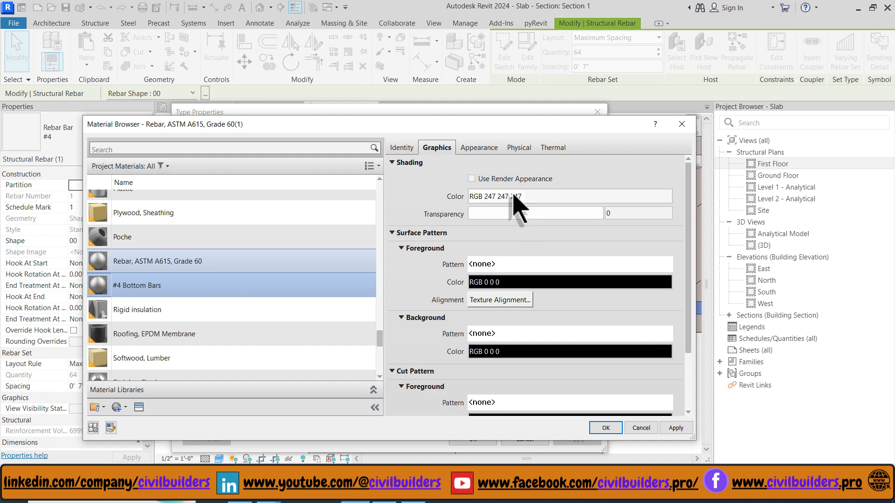
- Set the #4 Bottom Bars material's shading color to blue (RGB 0 0 255) and apply it
left_click(518, 196)
left_click(349, 295)
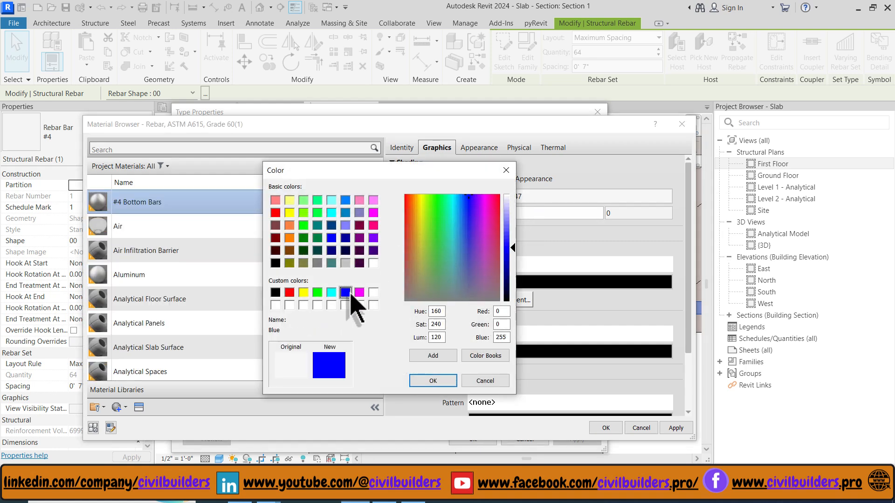
left_click(432, 381)
left_click(676, 428)
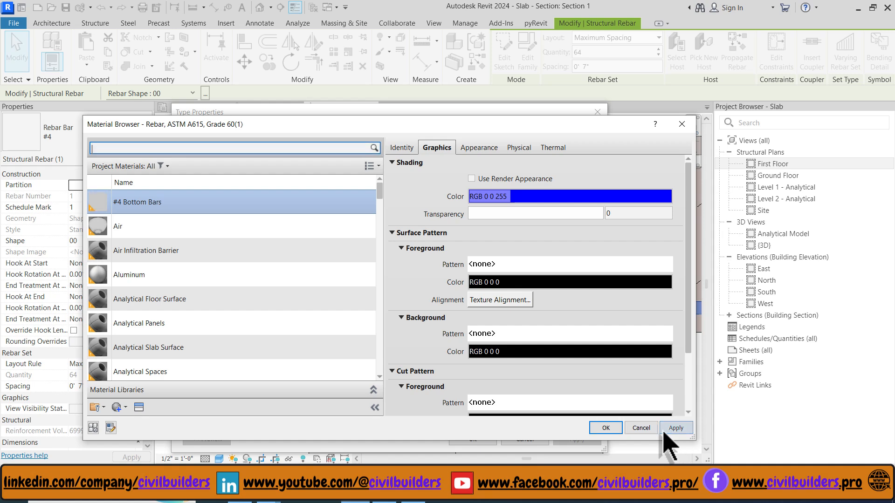
- Accept the #4 Bottom Bars material and the new bar type's properties for the longitudinal bottom bars
left_click(606, 427)
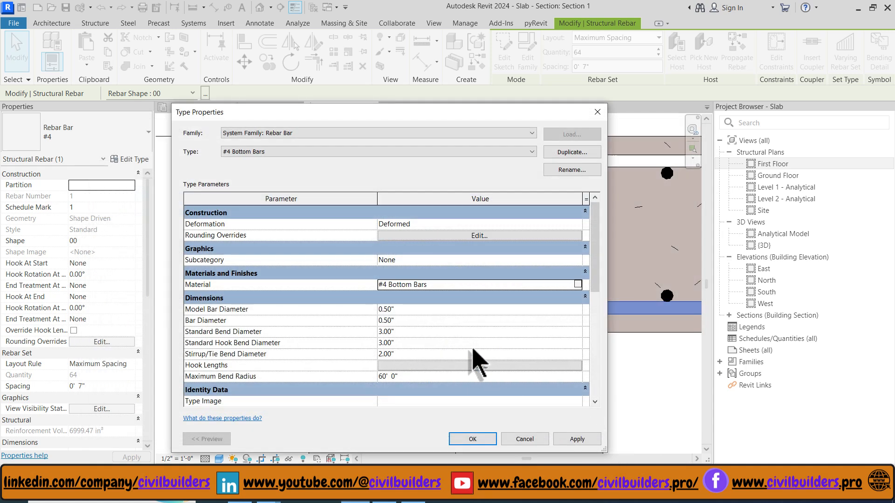
left_click(472, 439)
left_click(196, 276)
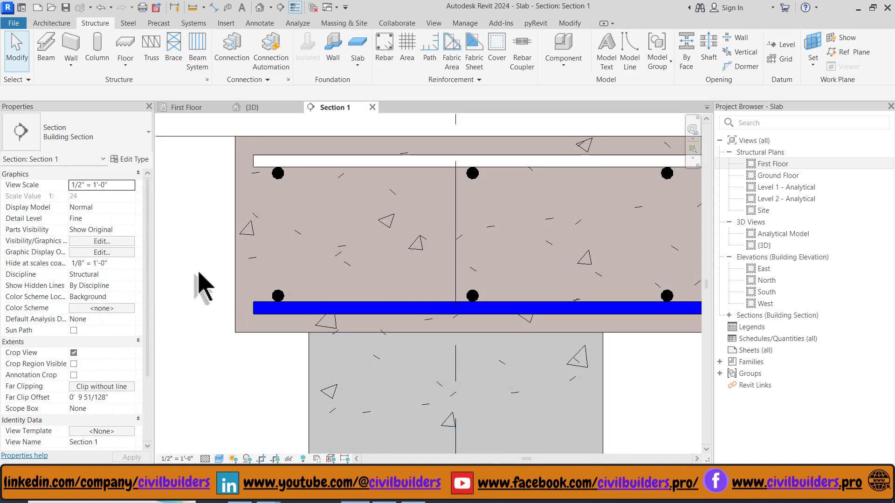
- Change the type of the bottom bar set seen end-on in the section to #4 Bottom Bars
left_click(278, 295)
left_click(111, 140)
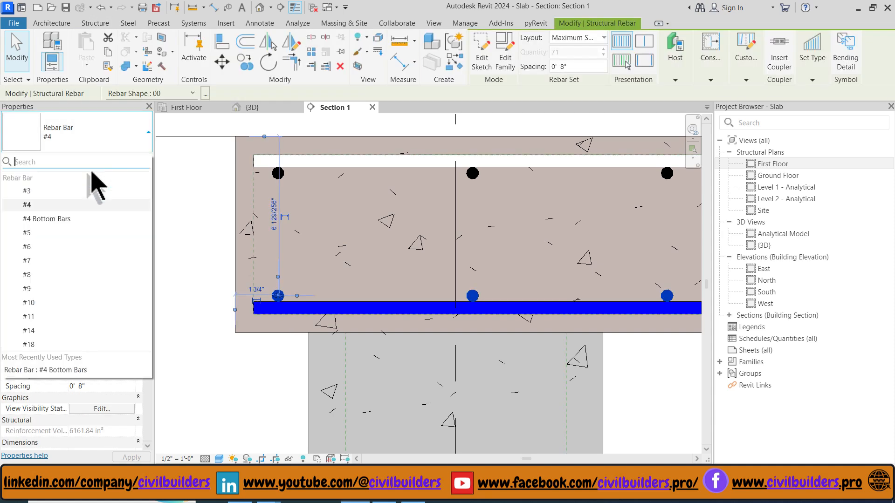
left_click(76, 217)
left_click(189, 254)
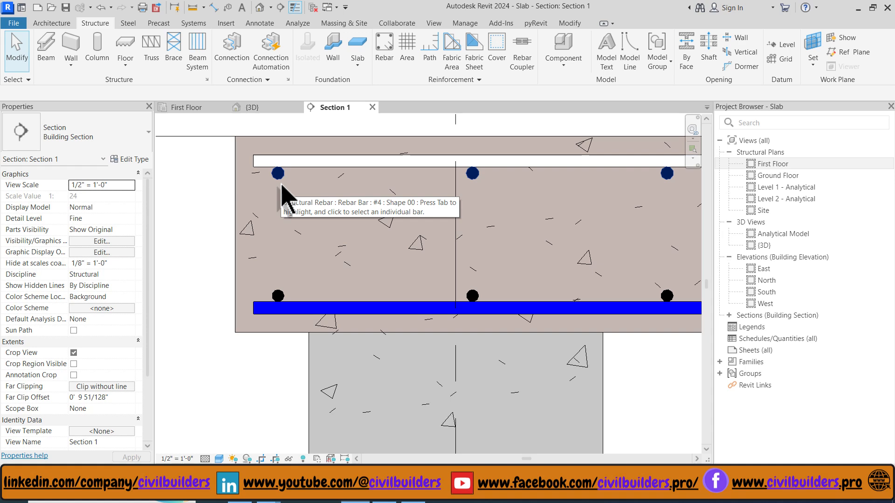
- Duplicate the longitudinal top bar's type as "#4 Top Bars"
left_click(258, 170)
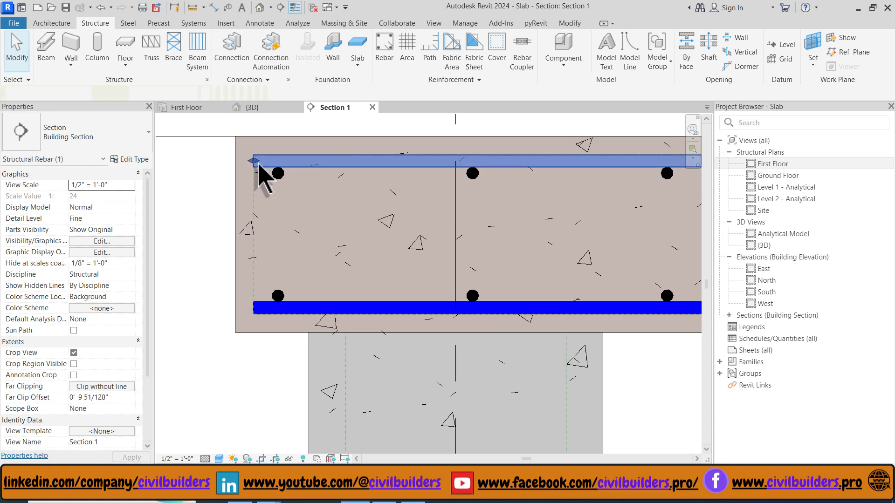
left_click(133, 159)
left_click(572, 152)
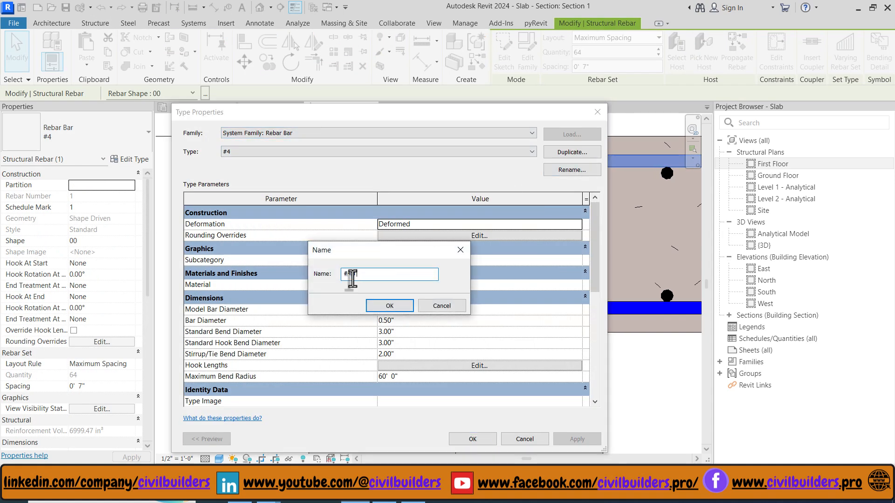
type("Top Bars")
left_click(390, 306)
- For the new top bar type, duplicate the material "Rebar, ASTM A615, Grade 60" and name the copy "#4 Top Bars"
left_click(536, 284)
left_click(578, 284)
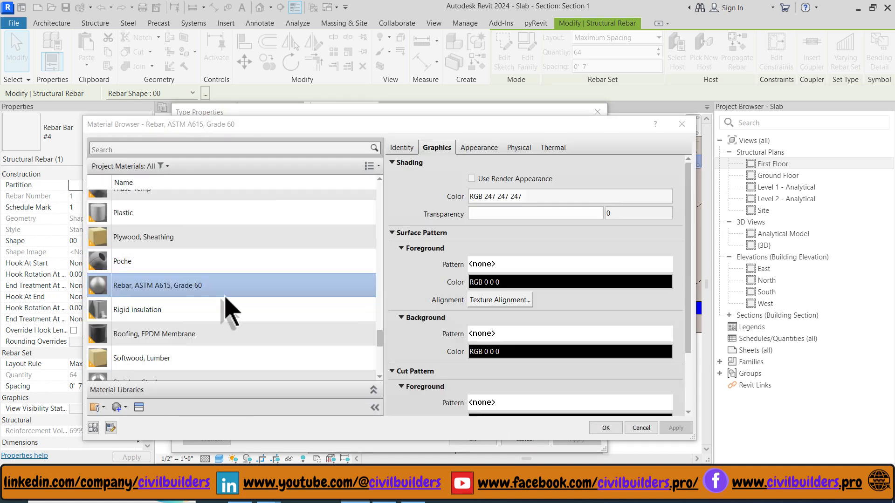
right_click(201, 285)
left_click(233, 303)
type("#4 Top Bars")
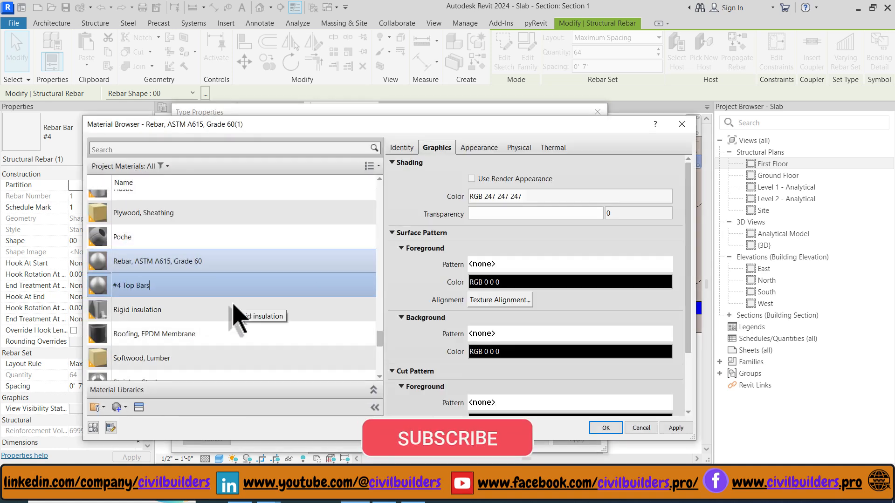
- Set the #4 Top Bars material's shading color to yellow and accept the material and type properties
left_click(464, 200)
left_click(318, 292)
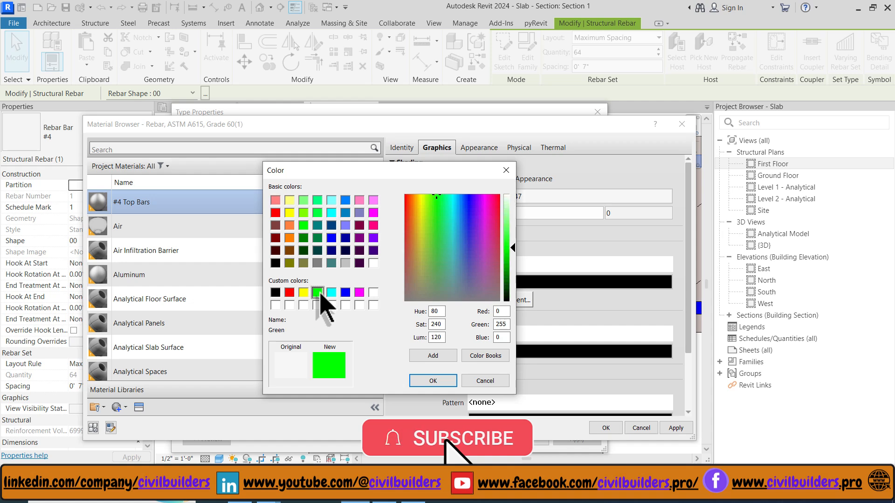
left_click(433, 381)
left_click(606, 428)
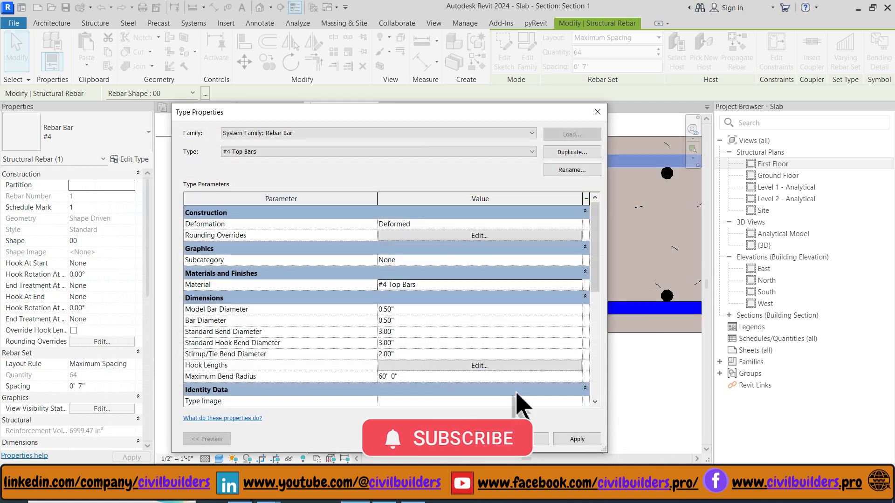
left_click(506, 440)
left_click(248, 224)
- Change the type of the top bar set seen end-on in the section to #4 Top Bars
left_click(277, 173)
left_click(88, 133)
left_click(70, 232)
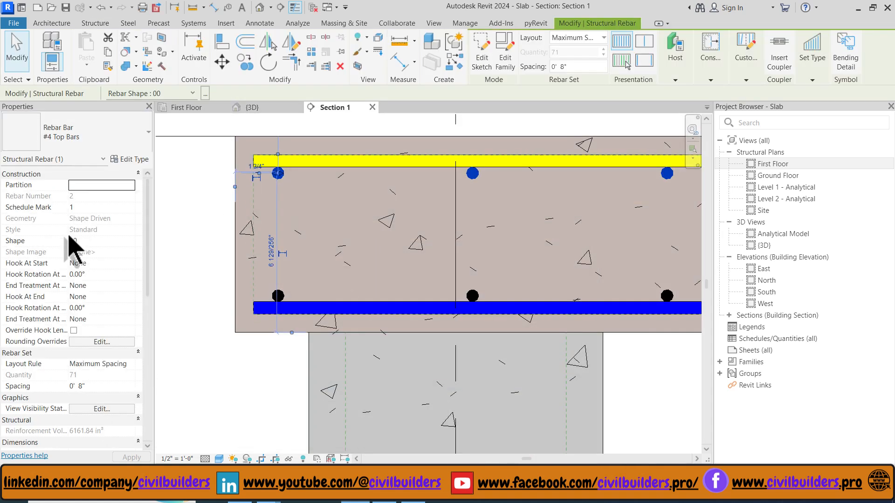
left_click(205, 200)
left_click(287, 167)
left_click(214, 216)
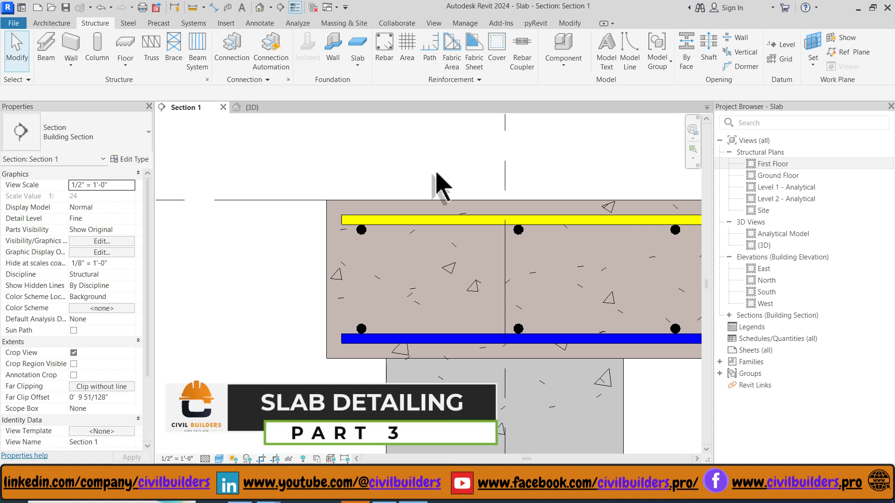
- Open the First Floor structural plan and set its visual style to Wireframe
double_click(769, 164)
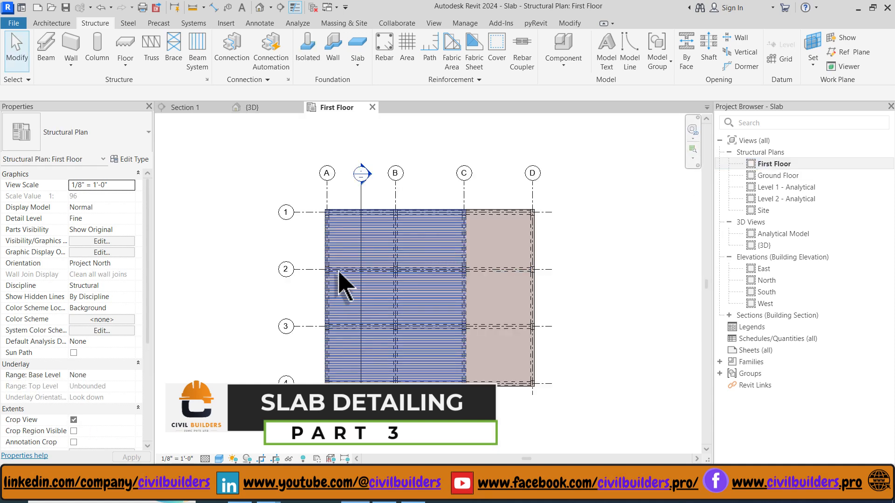
left_click(219, 459)
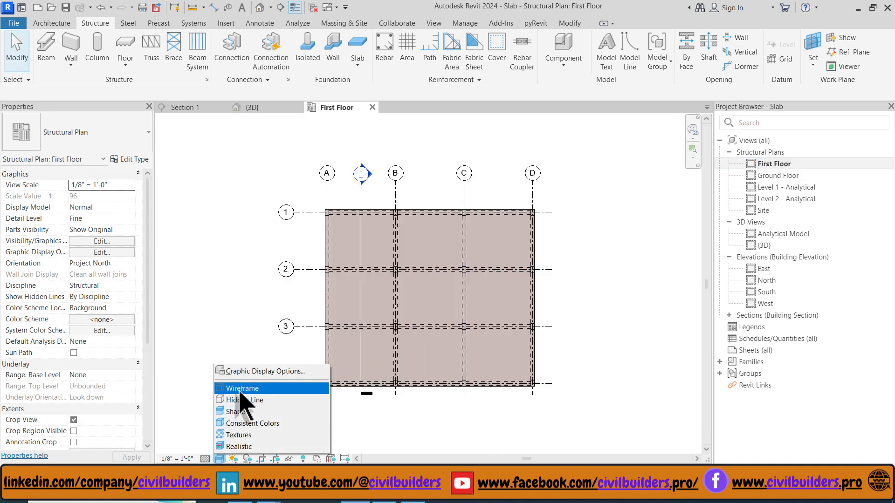
left_click(240, 388)
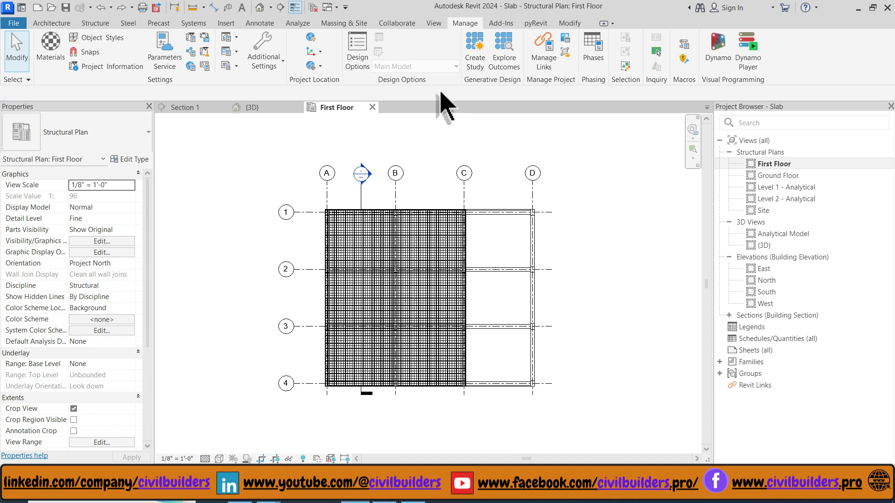
- Lengthen the #4 Top Bars running parallel to the numbered grids from grid C to the slab edge at grid D
left_click(465, 219)
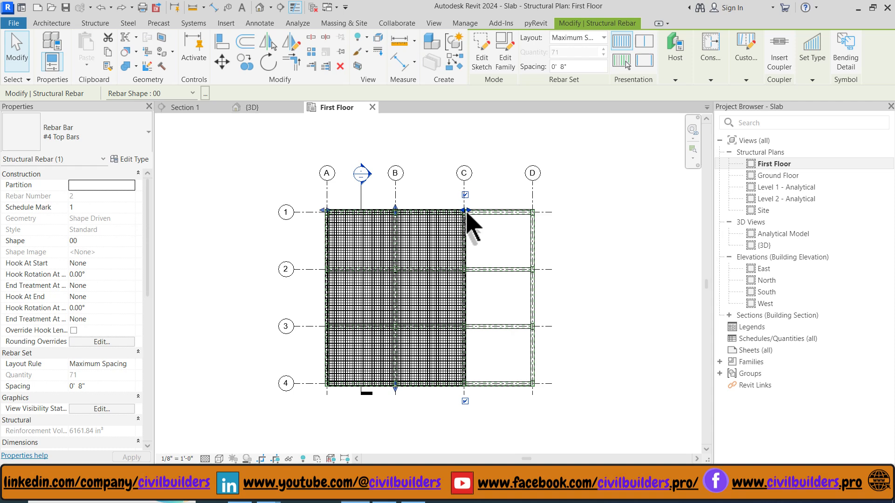
left_click_drag(467, 212, 534, 211)
left_click(578, 214)
- Extend the distribution of the #4 Top Bars running parallel to the lettered grids from grid C to grid D
scroll(461, 208, "up", 6)
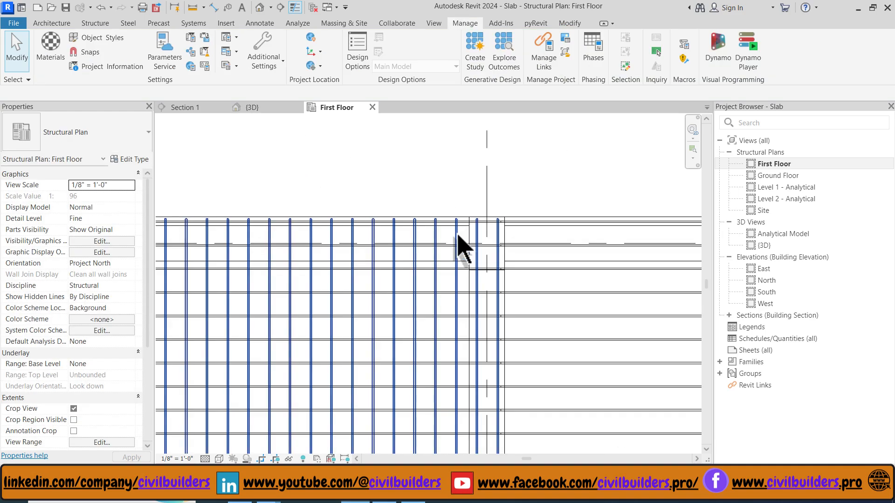
left_click(457, 233)
scroll(466, 201, "down", 7)
scroll(478, 282, "up", 1)
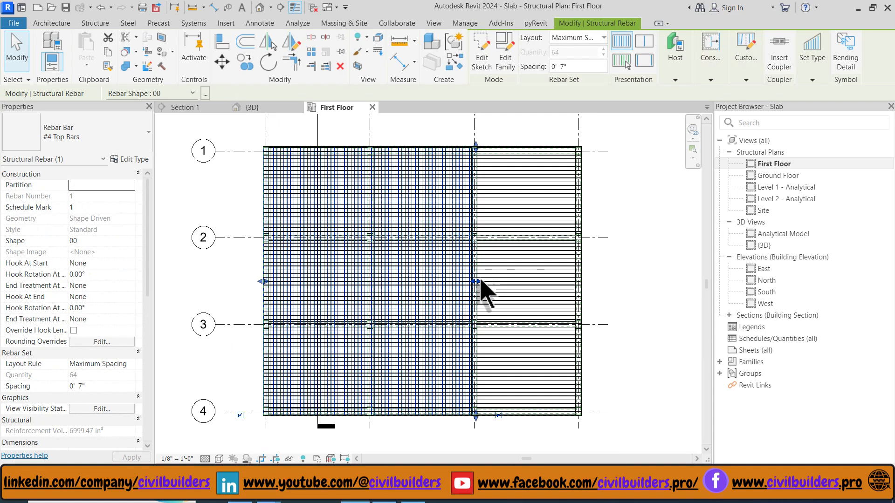
left_click_drag(476, 283, 576, 279)
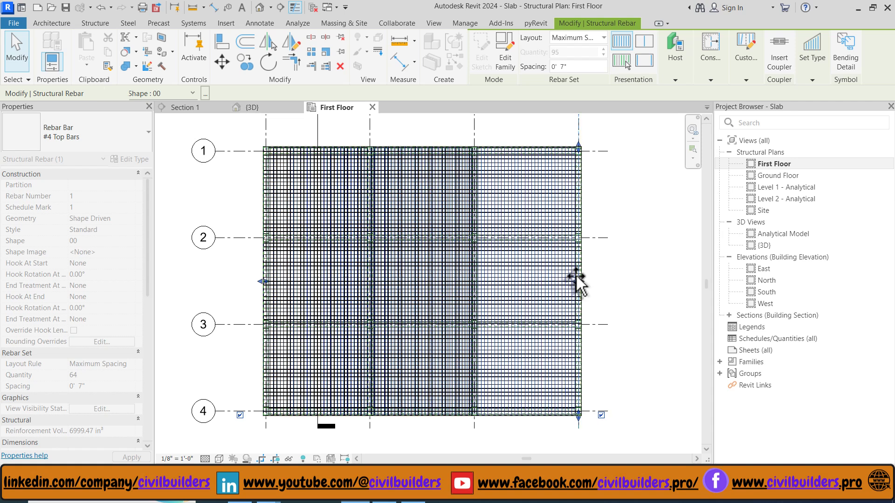
left_click(634, 280)
scroll(625, 245, "down", 2)
scroll(627, 216, "up", 1)
scroll(620, 216, "down", 1)
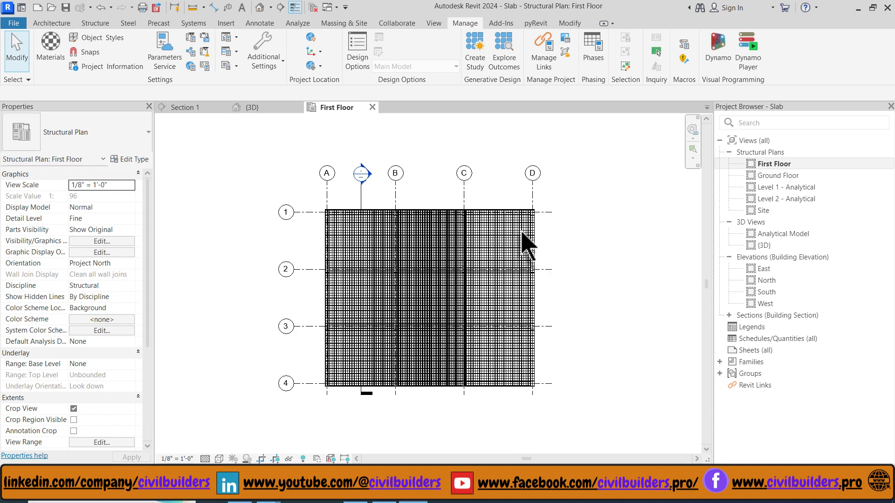
- Temporarily hide both #4 Top Bars sets in the First Floor plan
scroll(591, 250, "up", 4)
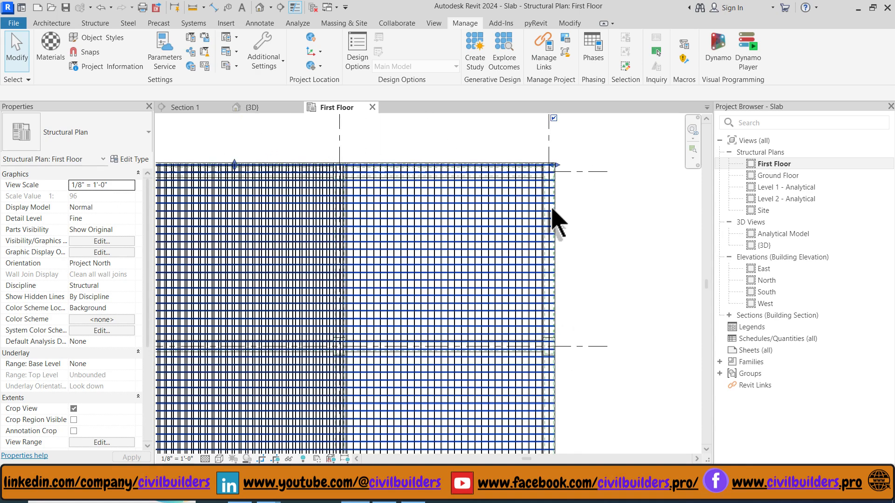
left_click(555, 219)
scroll(555, 220, "up", 5)
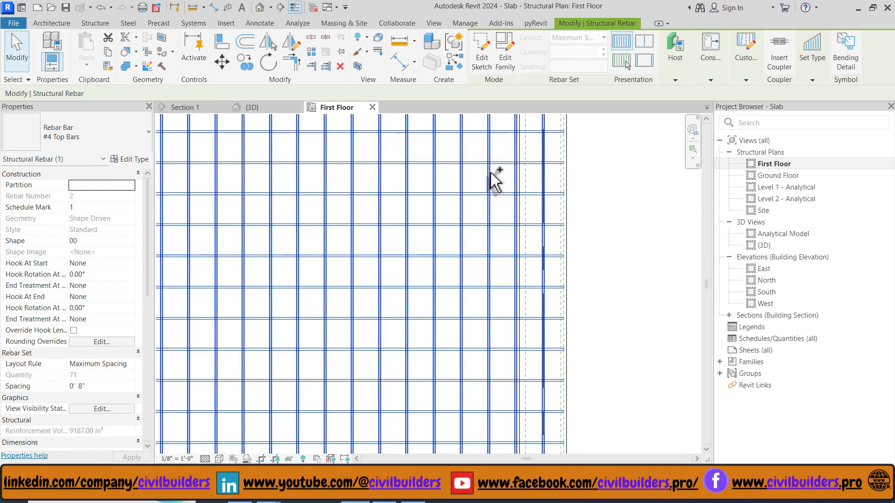
left_click(503, 195, "ctrl")
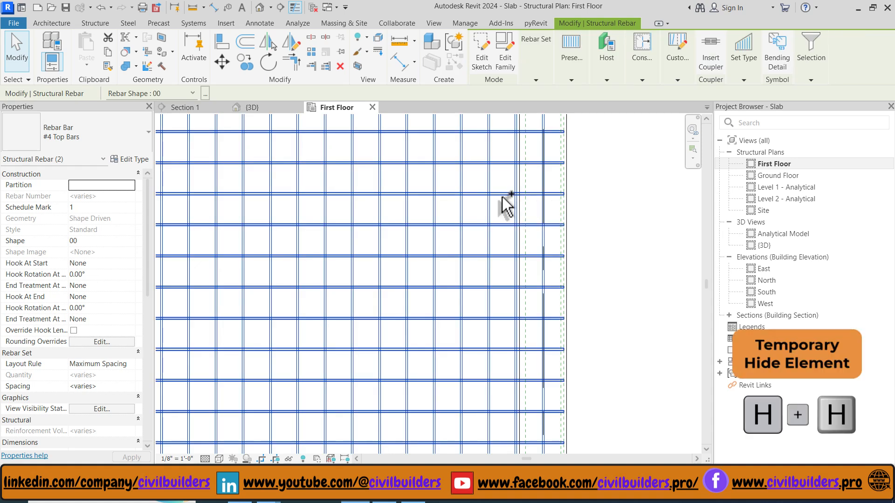
key("h")
key("h")
scroll(536, 217, "down", 4)
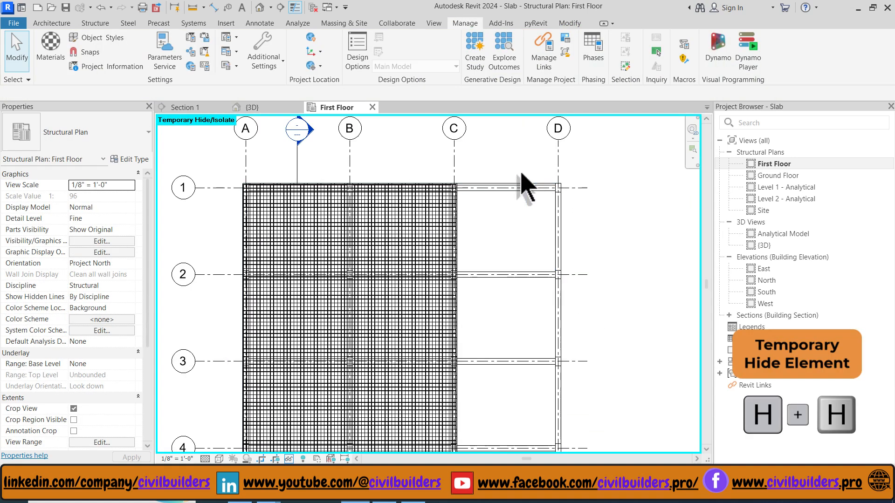
- Extend the distribution of the #4 Bottom Bars running parallel to the lettered grids from grid C to grid D
scroll(459, 209, "up", 5)
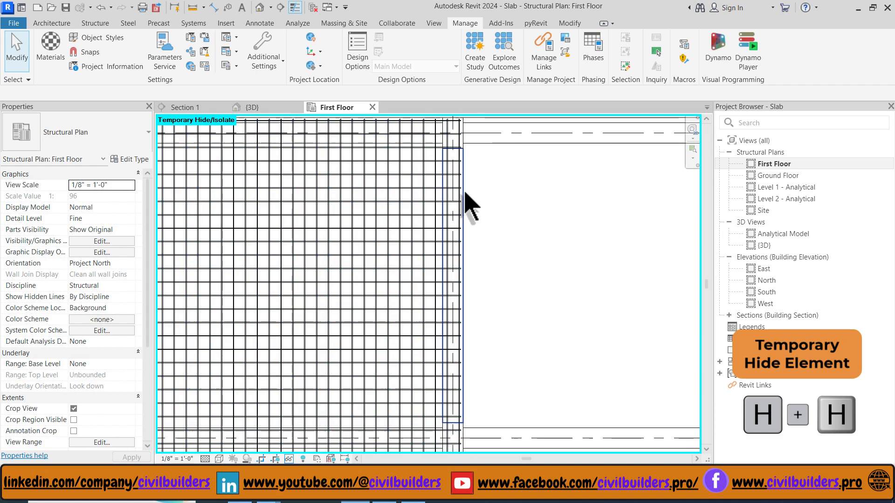
scroll(471, 199, "down", 3)
left_click(472, 200)
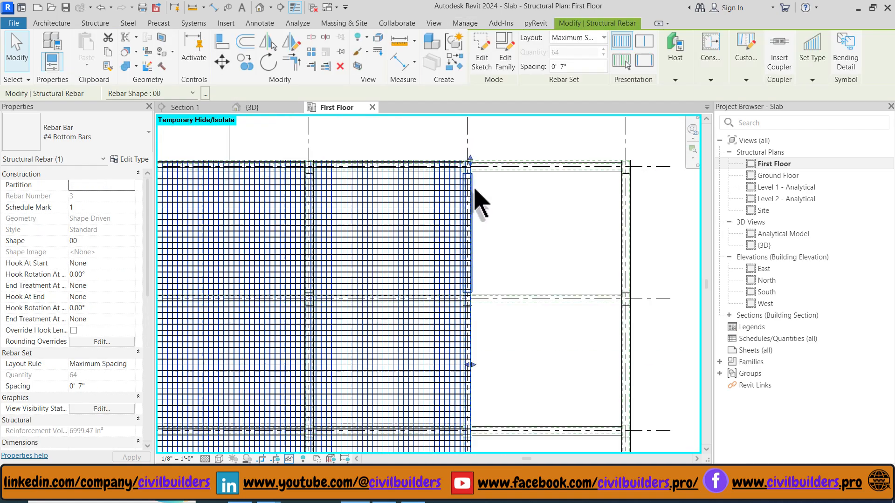
left_click_drag(471, 365, 629, 364)
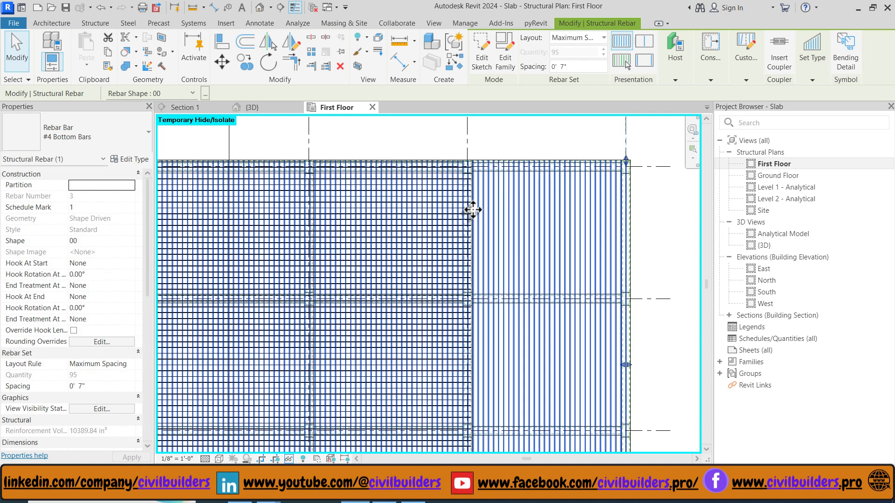
scroll(466, 212, "up", 4)
key("Escape")
- Lengthen the #4 Bottom Bars running parallel to the numbered grids to the slab edge at grid D, and reset the temporary hide
scroll(444, 220, "down", 3)
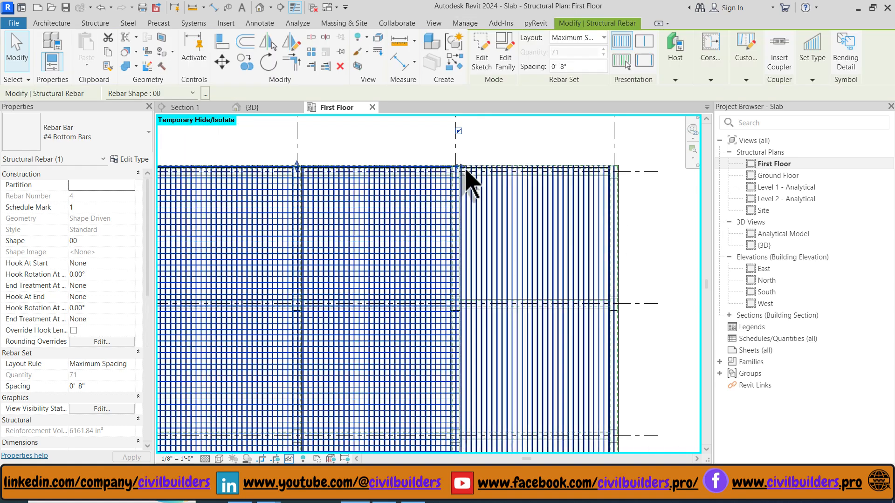
left_click_drag(460, 166, 615, 175)
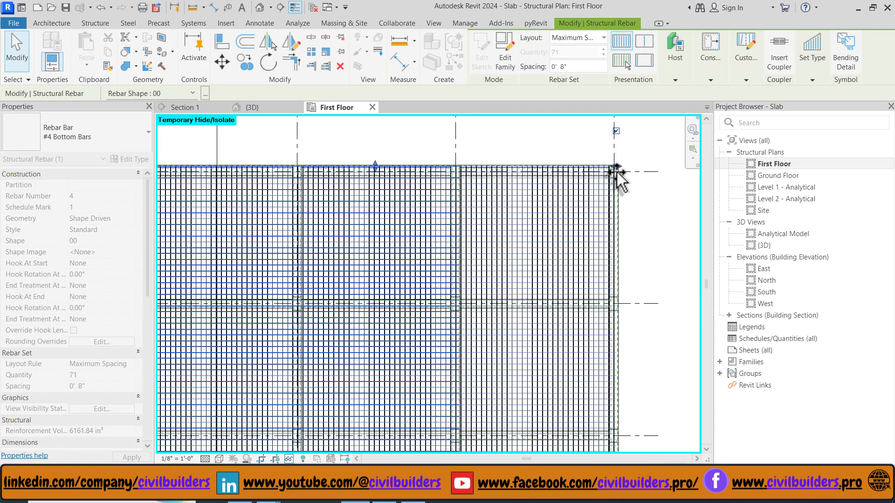
key("Escape")
scroll(600, 205, "down", 4)
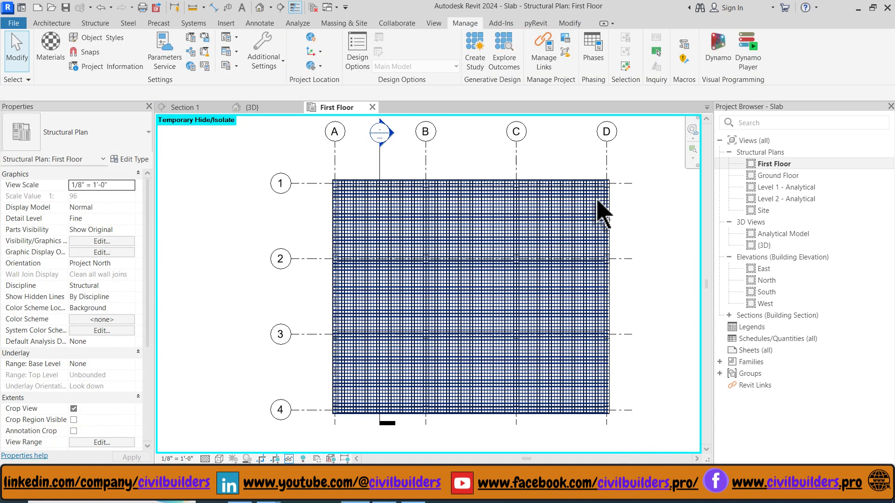
key("h")
key("r")
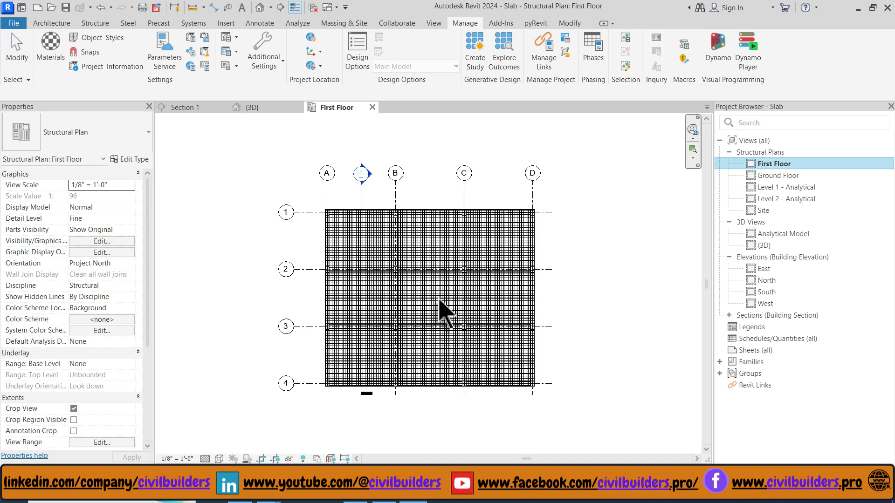
- Create two duplicates of the First Floor structural plan view
right_click(775, 166)
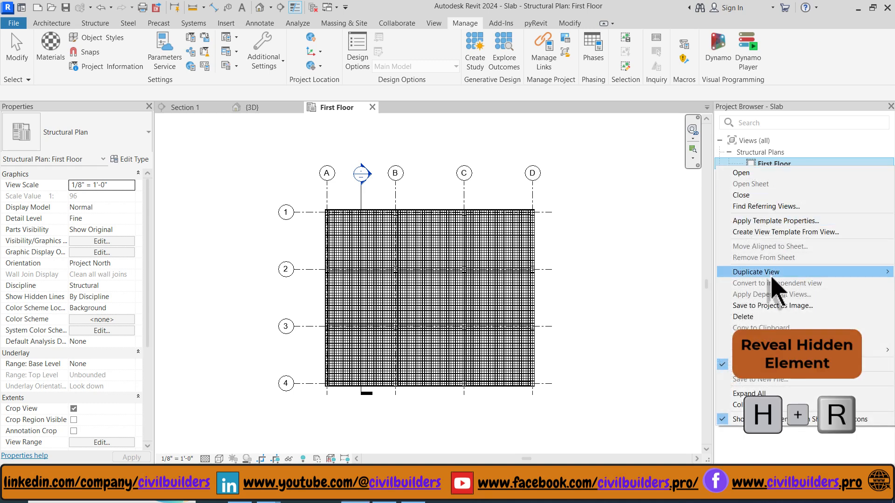
mouse_move(774, 272)
left_click(672, 284)
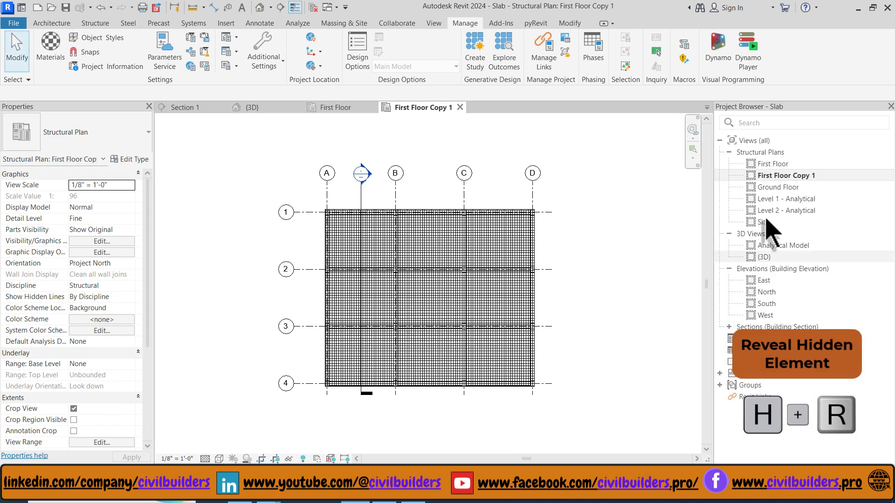
right_click(771, 164)
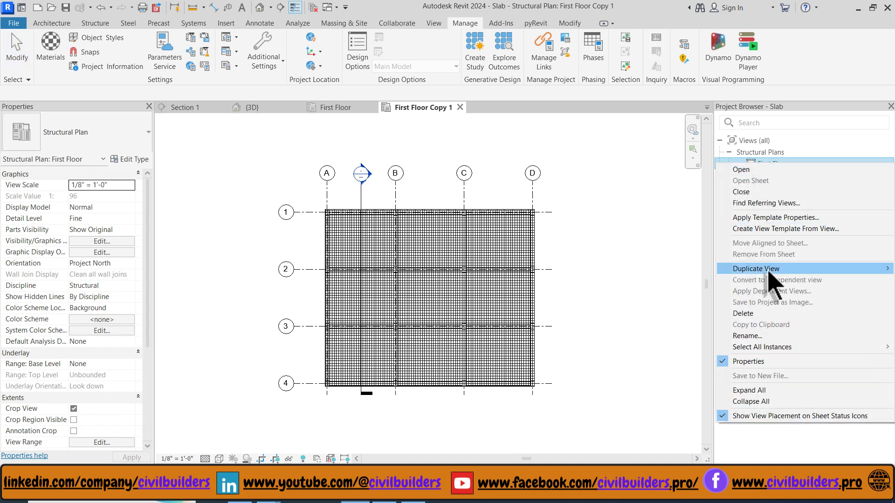
mouse_move(765, 269)
left_click(679, 285)
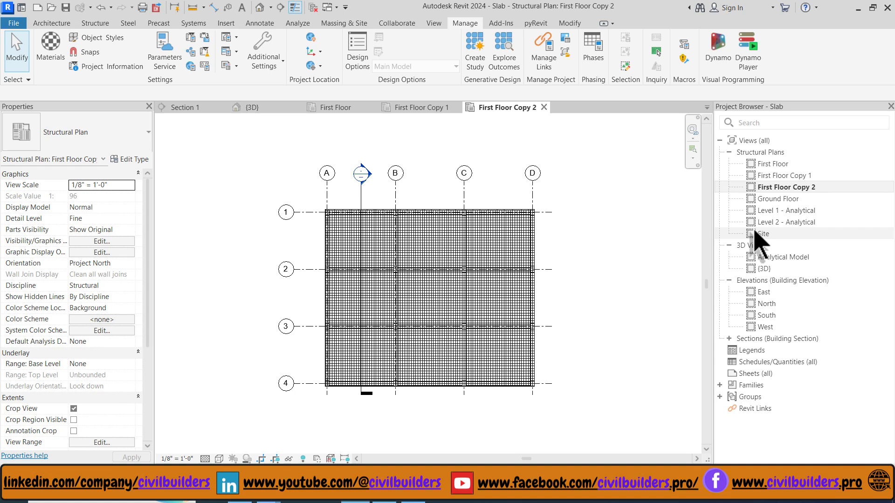
- Rename the two First Floor plan copies as 0-Bottom Bars Layout Plan and 0-Top Bars Layout Plan
left_click(791, 177)
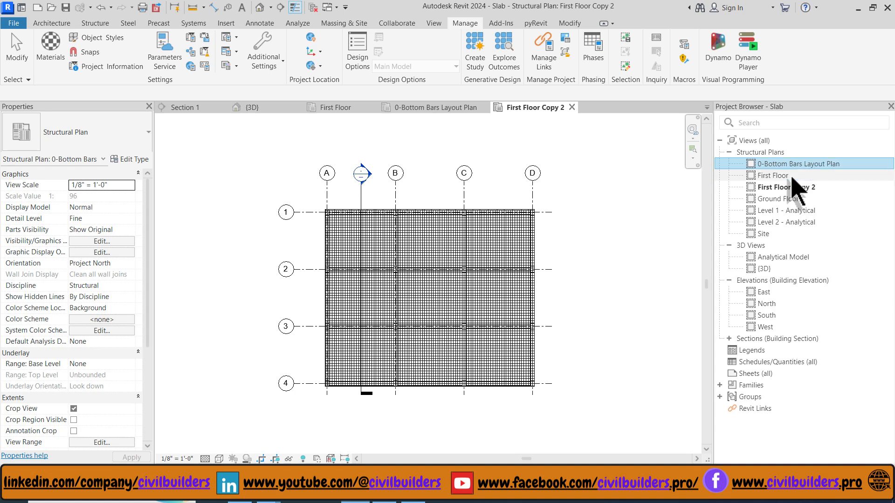
left_click(795, 189)
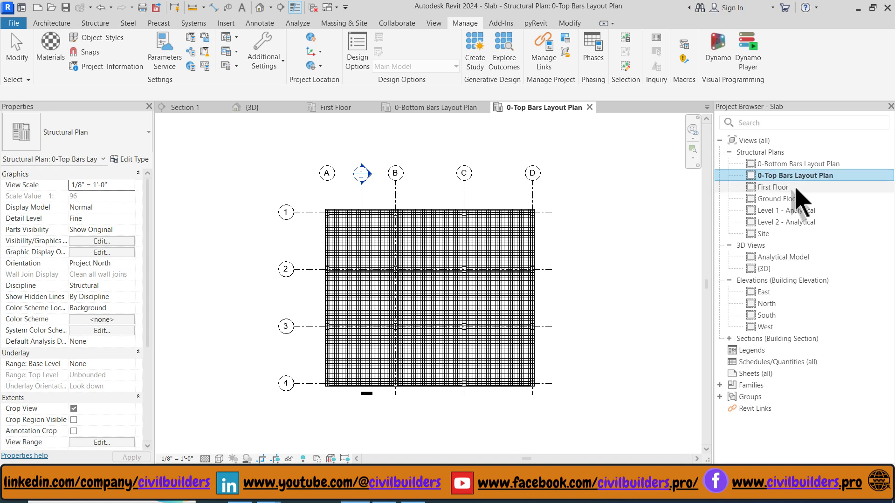
left_click(645, 233)
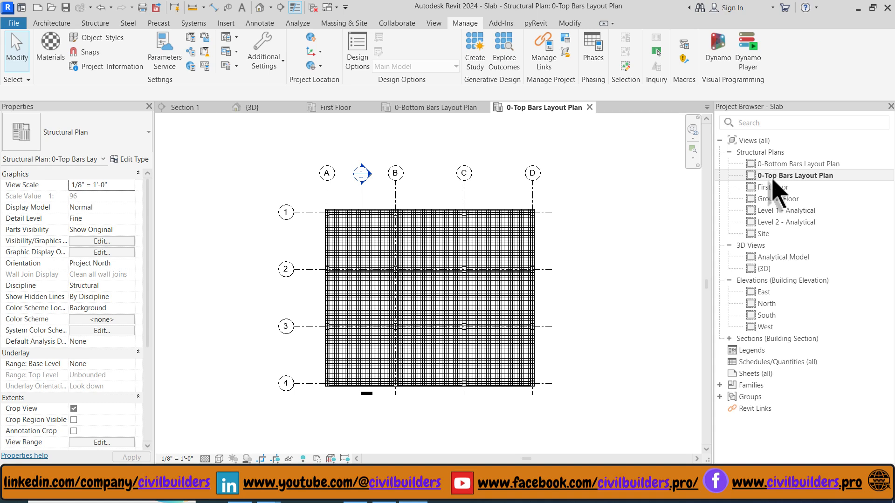
- Save both #4 Bottom Bars sets from Section 1 as a selection named Bottom Bars
left_click(208, 109)
scroll(228, 294, "up", 10)
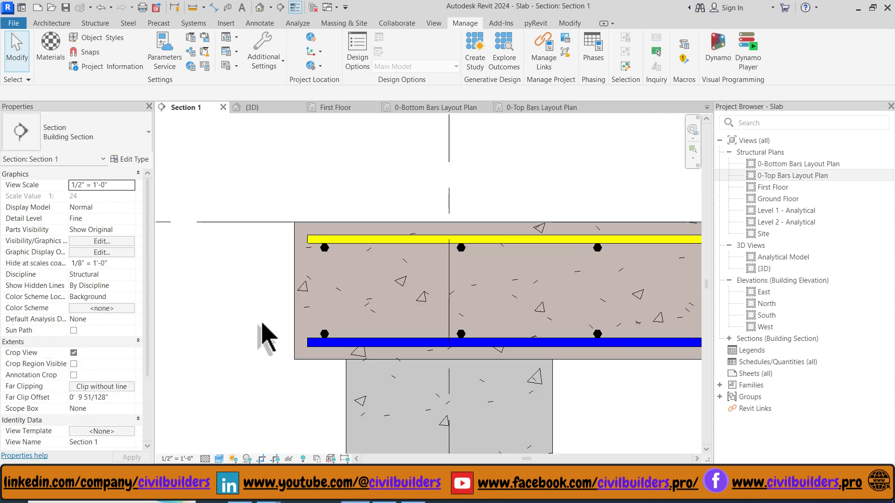
scroll(310, 344, "up", 4)
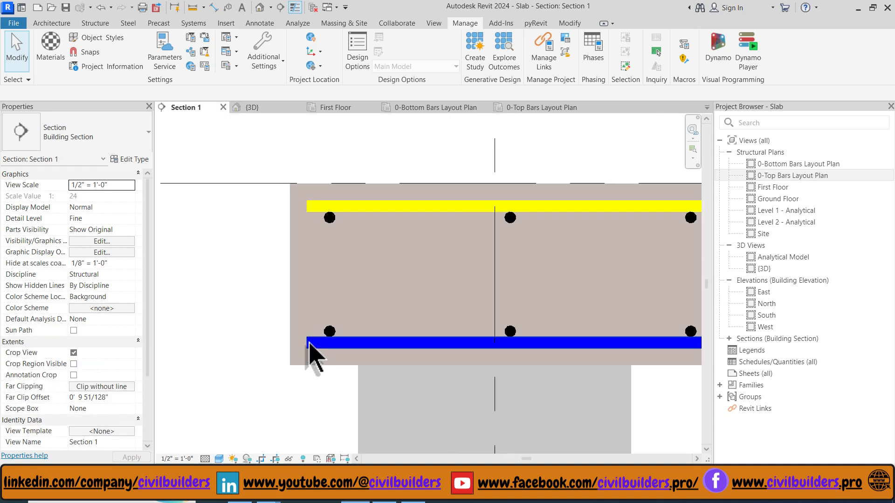
left_click(338, 327)
left_click(337, 321, "ctrl")
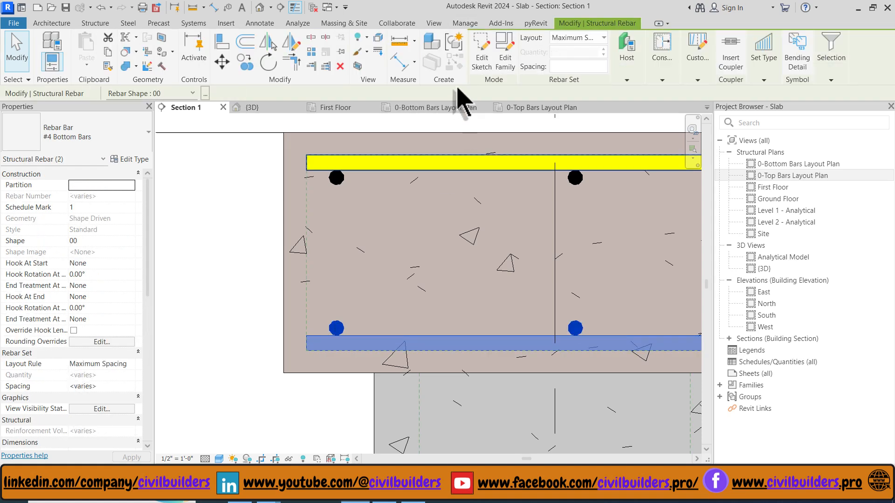
left_click(461, 25)
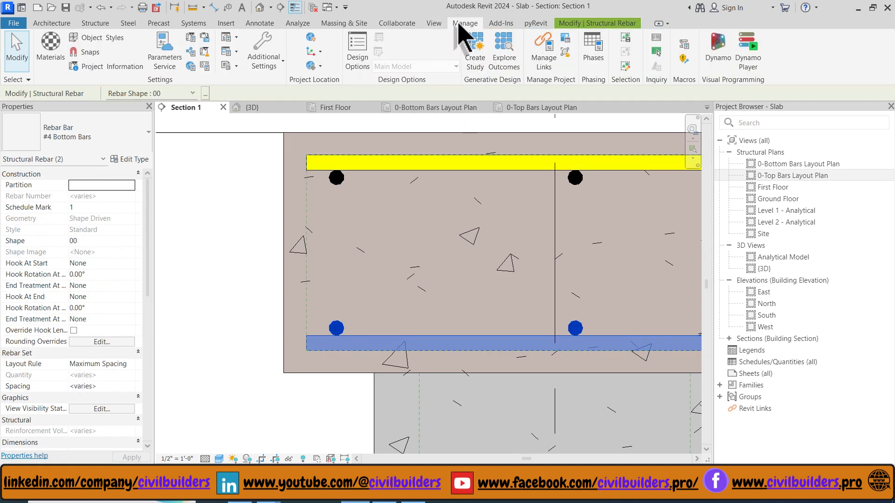
left_click(626, 37)
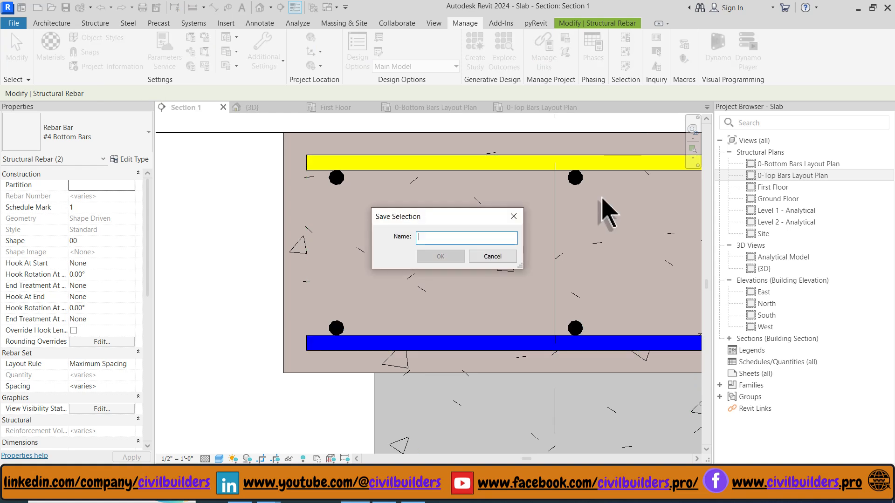
type("Bottom Bars")
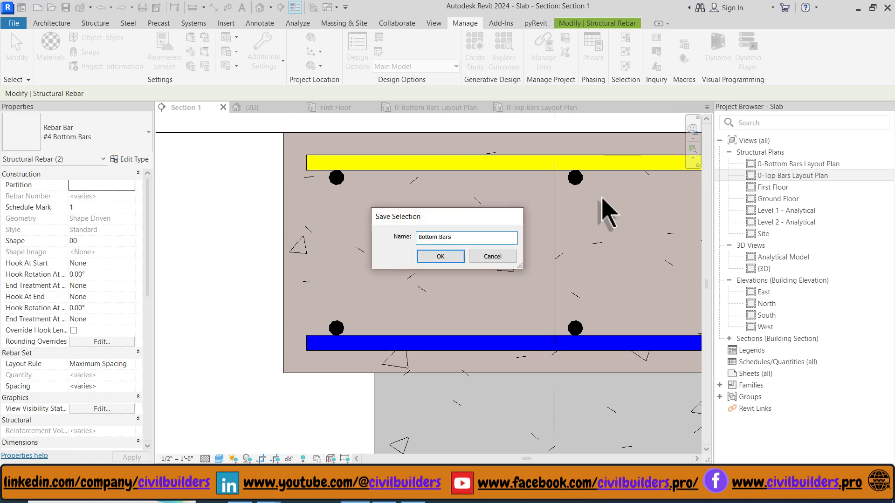
key("Return")
key("Escape")
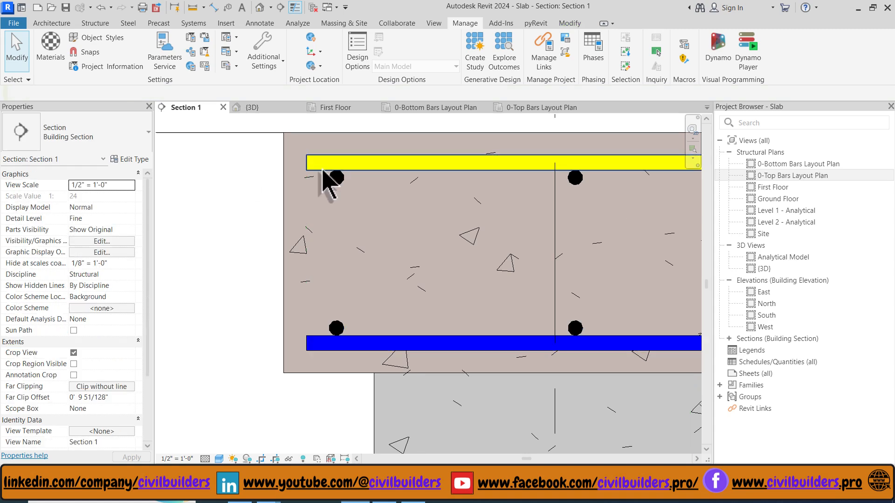
- Save both #4 Top Bars sets from Section 1 as a selection named Top Bars
left_click(324, 180)
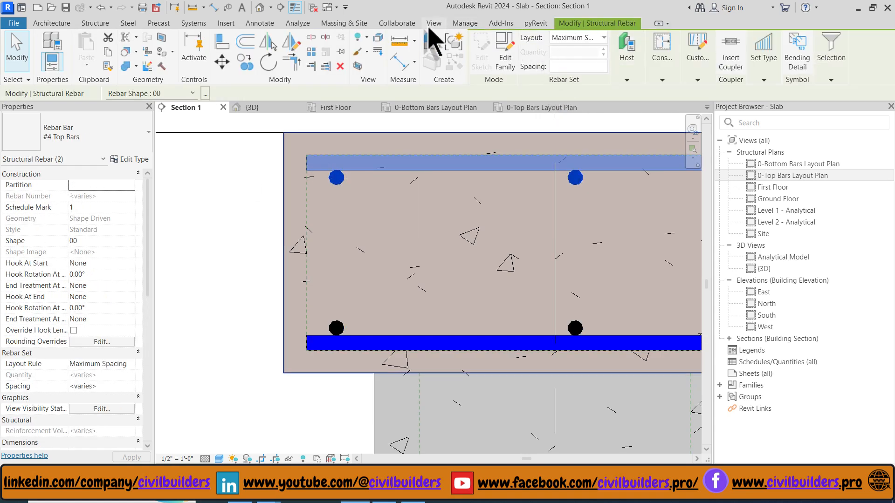
left_click(465, 24)
left_click(625, 46)
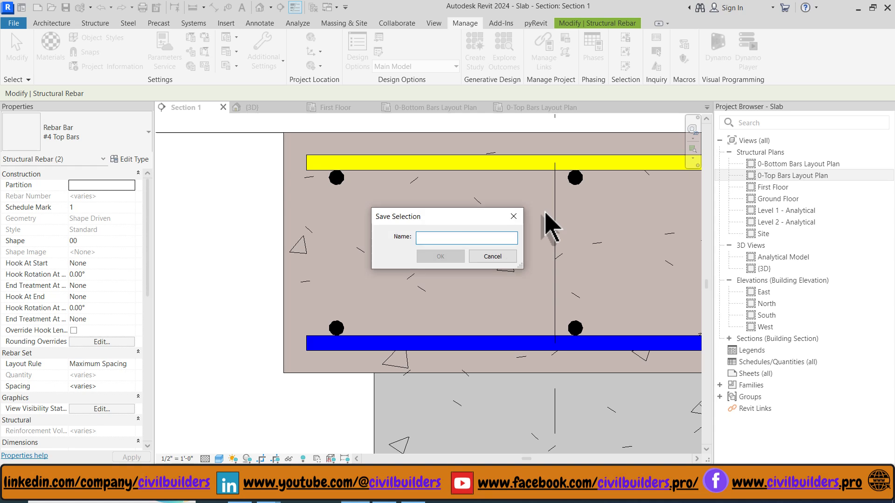
type("Top")
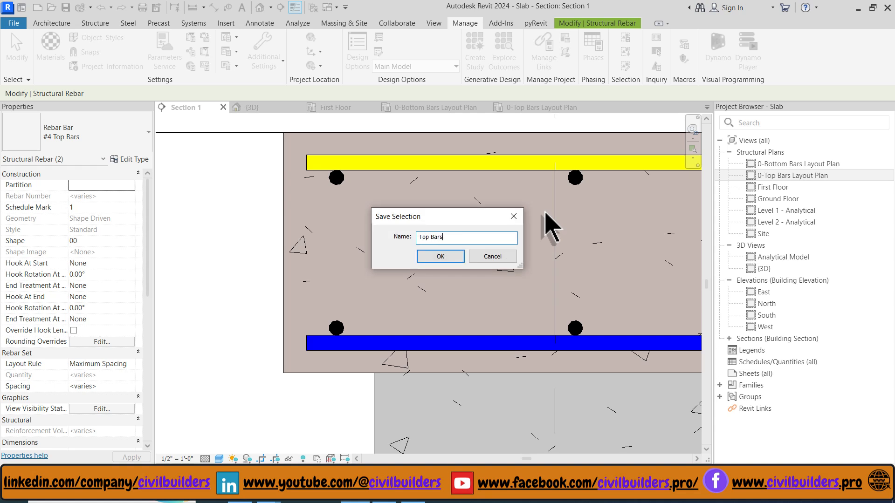
type(" Bars")
key("Return")
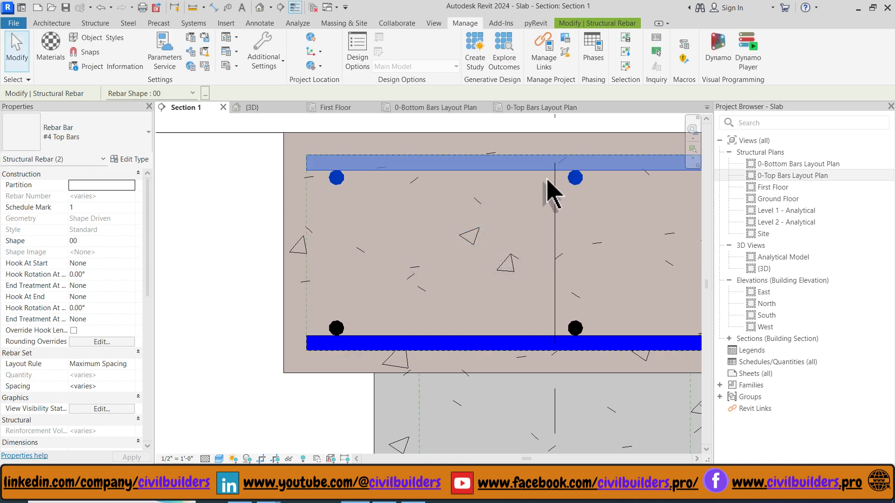
key("Escape")
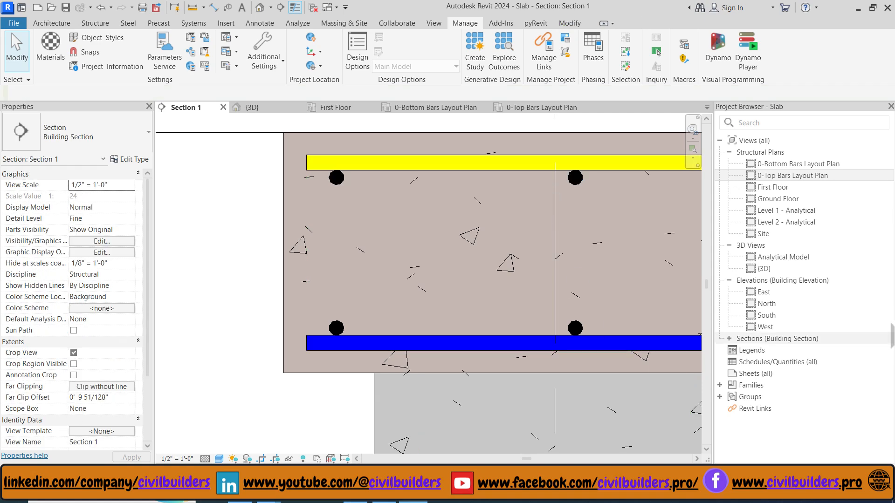
- Load the saved Top Bars selection in the 0-Bottom Bars Layout Plan and hide those bars in that view
double_click(791, 164)
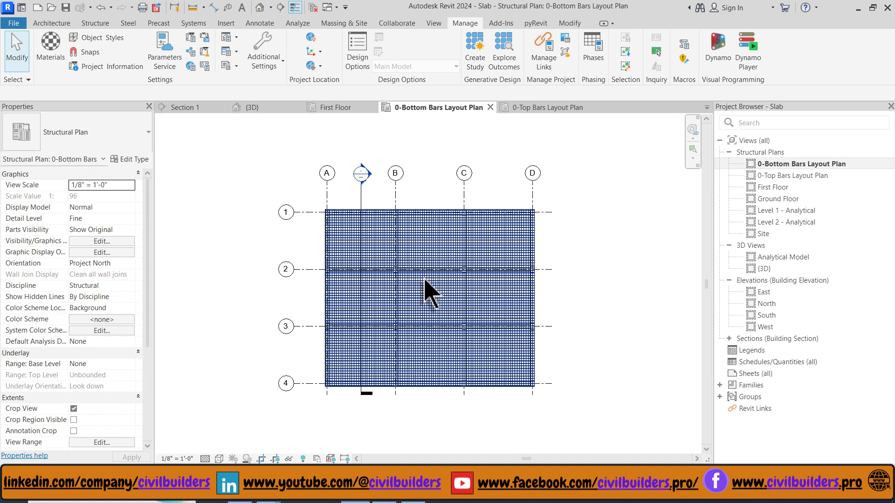
left_click(625, 51)
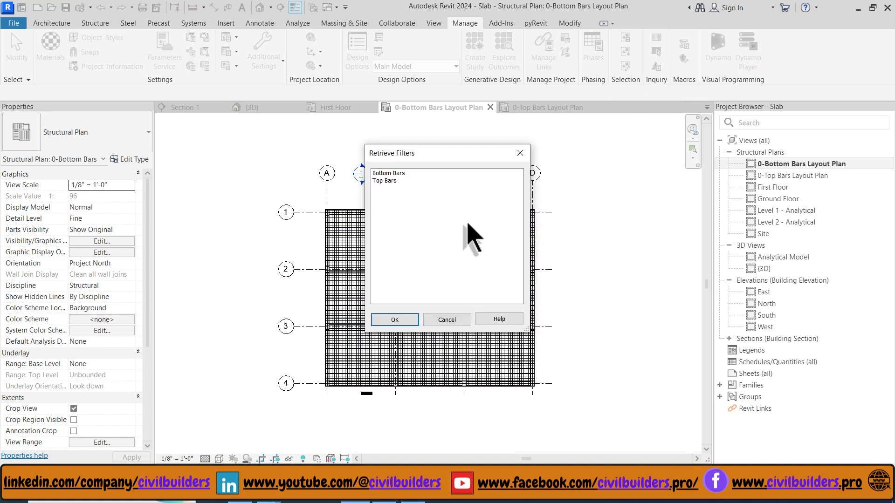
left_click(390, 182)
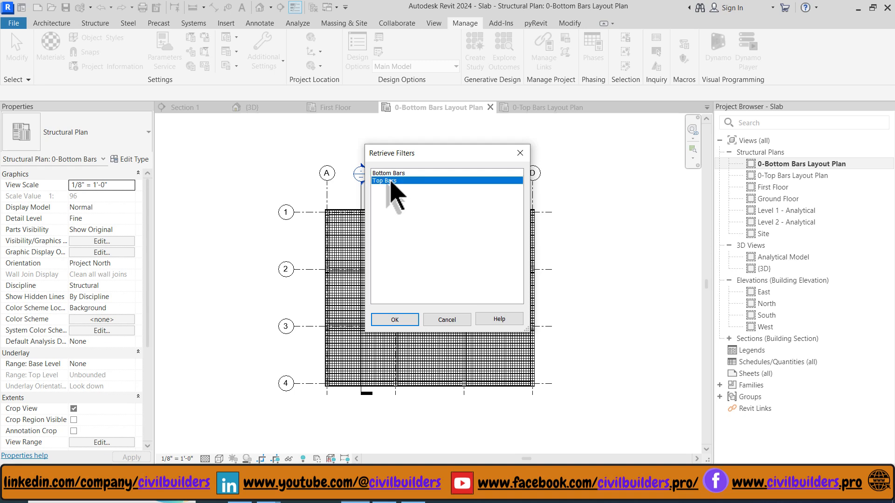
left_click(396, 319)
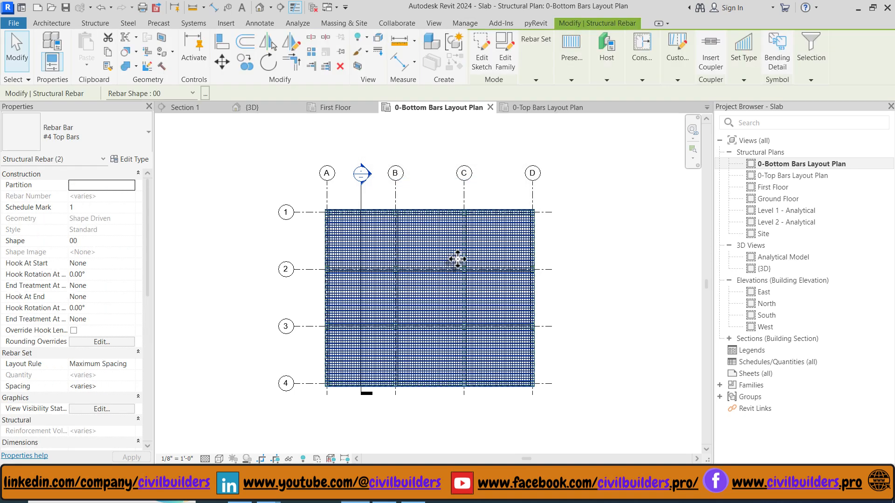
key("Escape")
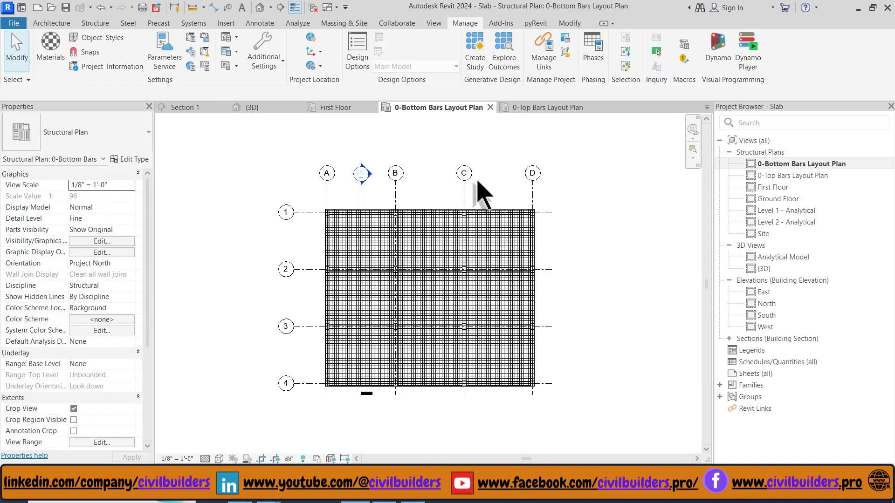
- Load the saved Bottom Bars selection in the 0-Top Bars Layout Plan and hide those bars in that view
double_click(778, 176)
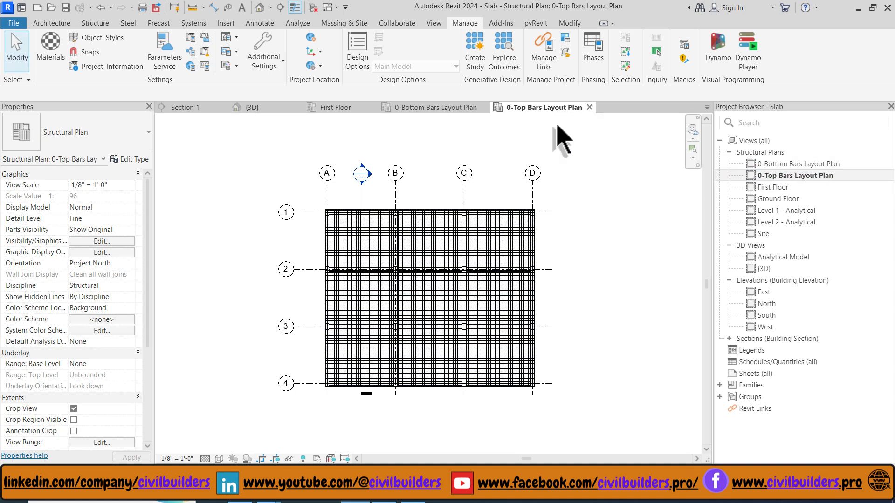
left_click(625, 54)
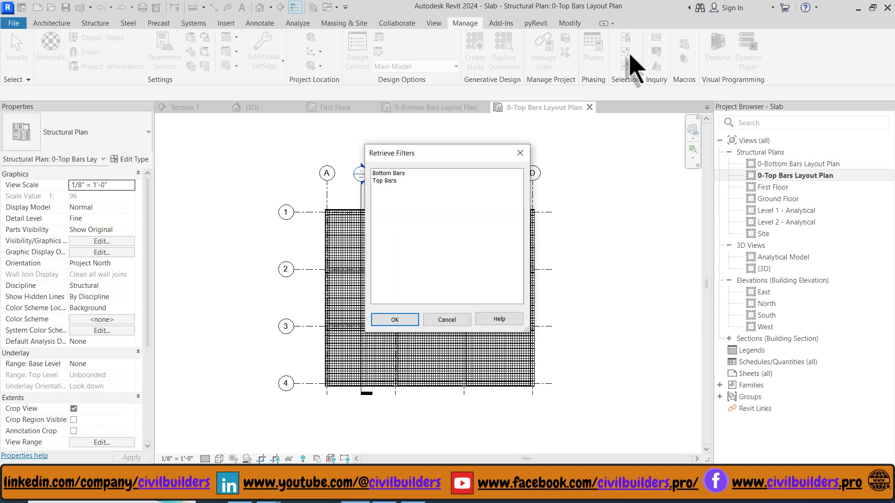
left_click(389, 175)
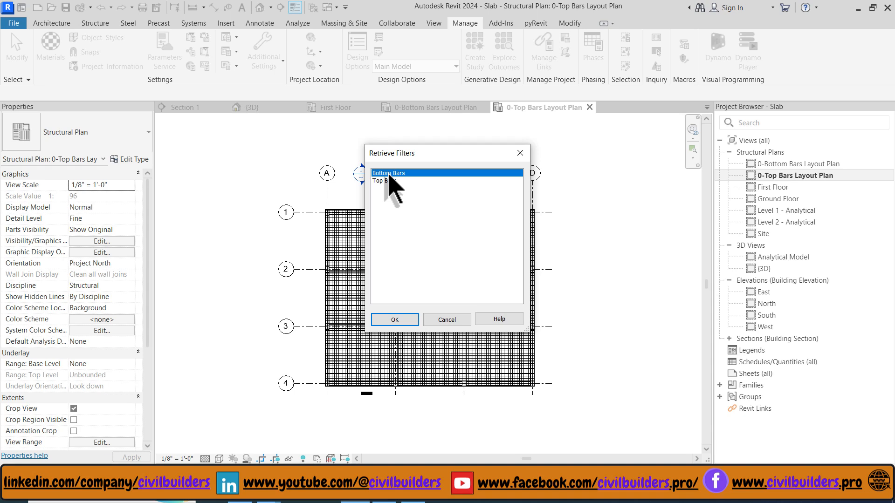
left_click(396, 319)
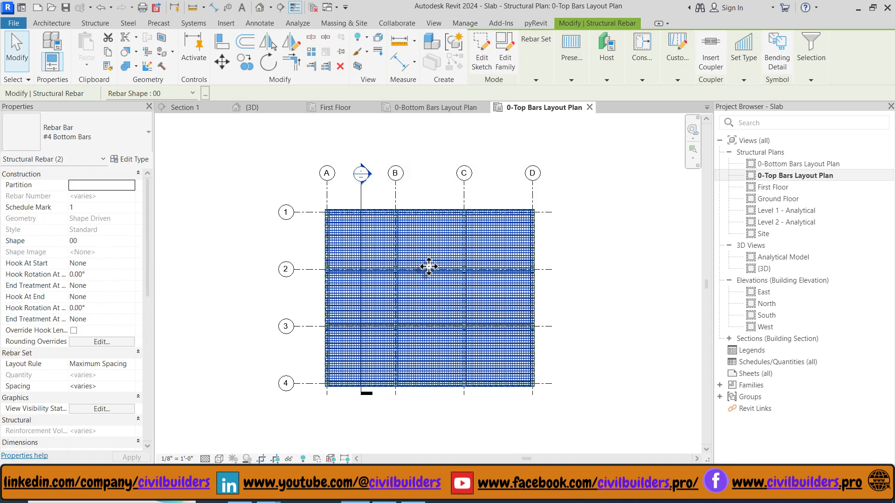
key("Escape")
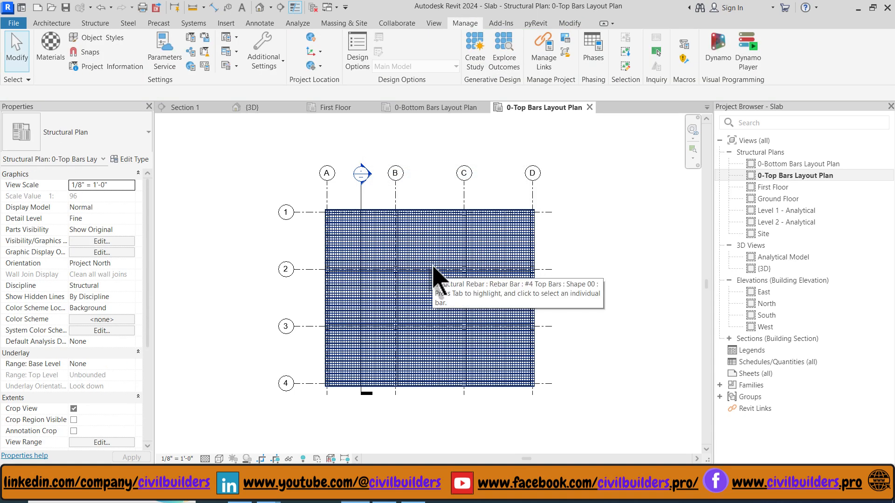
middle_click_drag(433, 266, 552, 184)
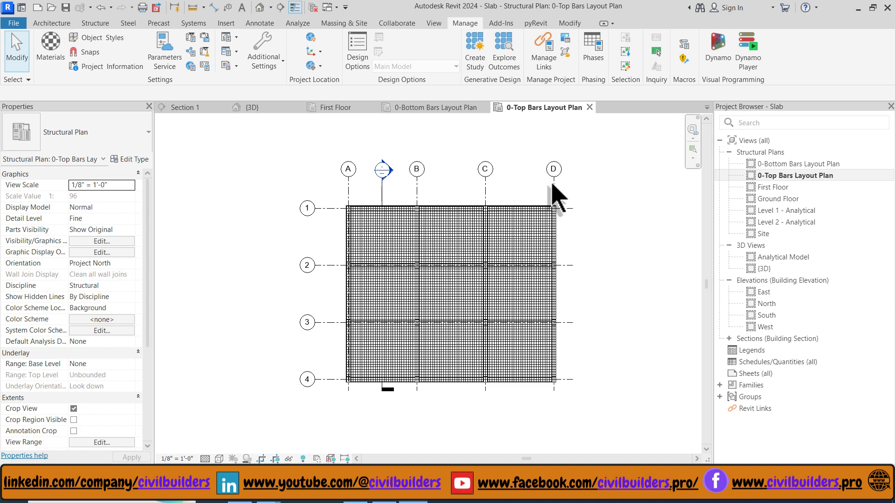
- In the 0-Bottom Bars Layout Plan, show only one bar between grids 2 and 3 for the #4 Bottom Bars set parallel to the numbered grids
double_click(774, 164)
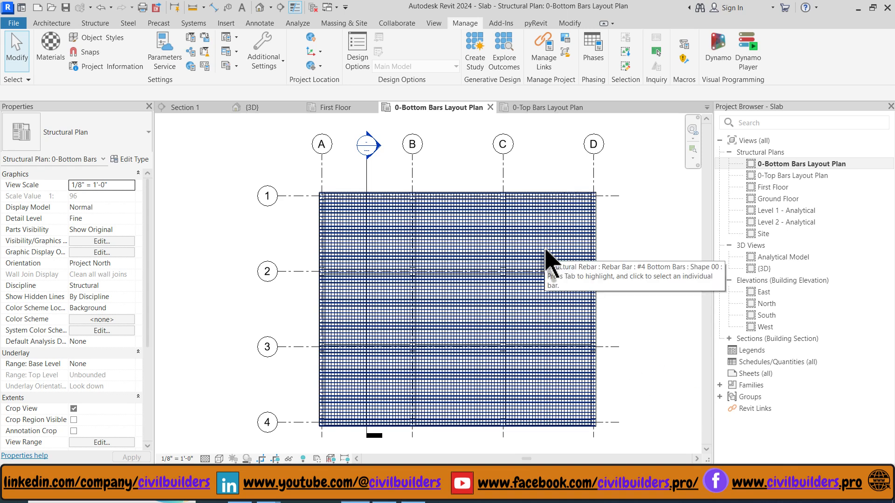
left_click(481, 254)
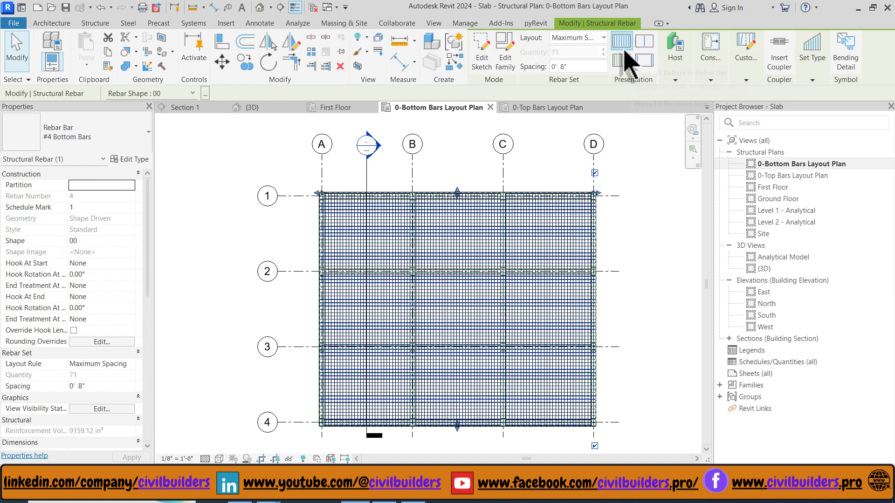
left_click(624, 61)
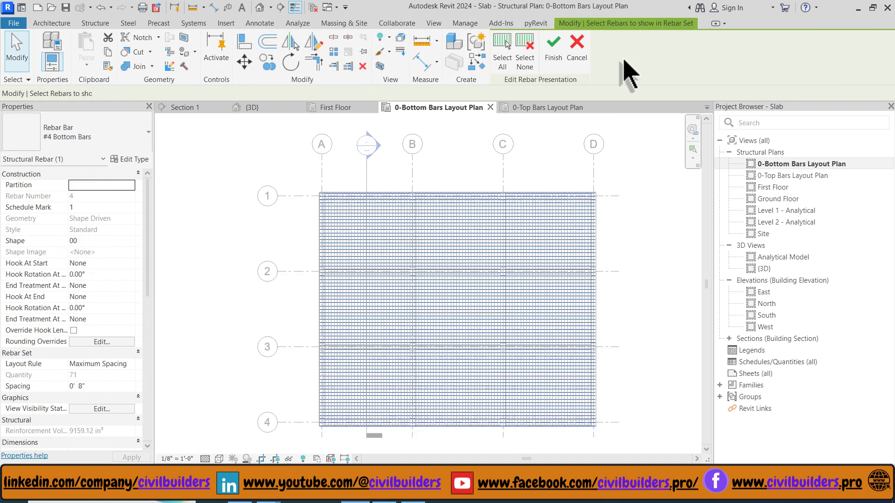
left_click(527, 57)
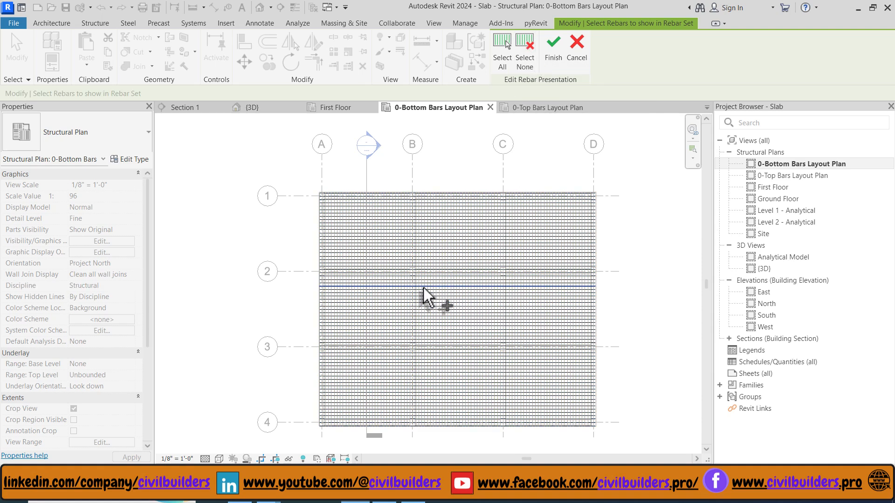
scroll(435, 281, "up", 4)
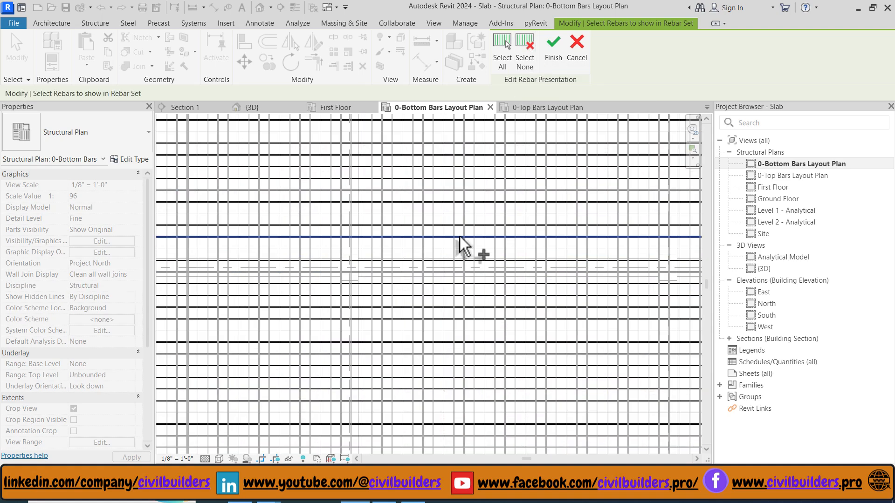
scroll(460, 237, "down", 4)
scroll(487, 263, "up", 4)
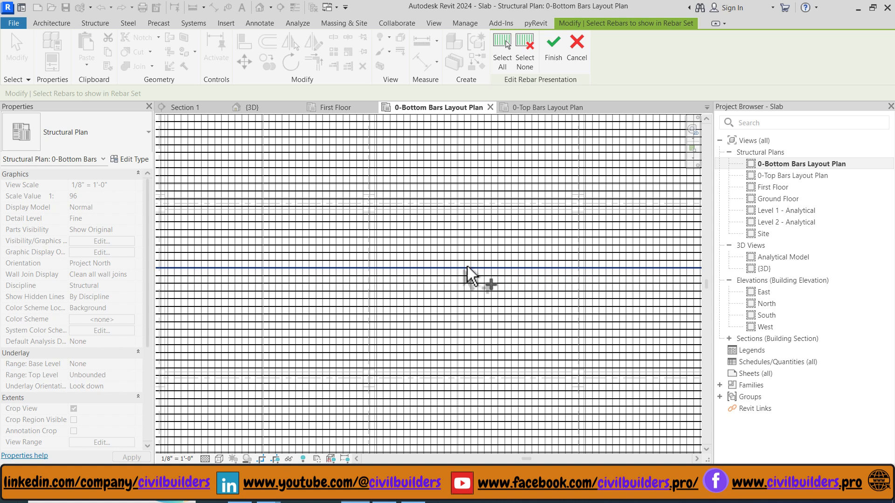
left_click(468, 267)
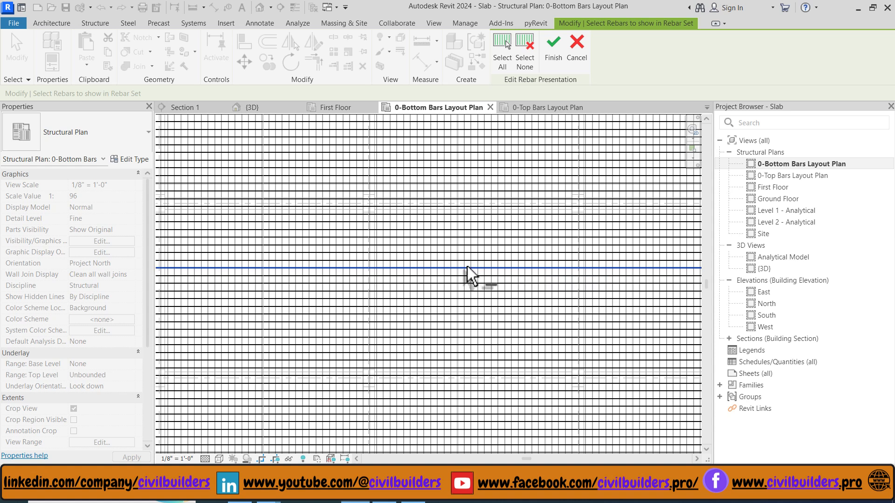
left_click(554, 55)
scroll(489, 236, "down", 5)
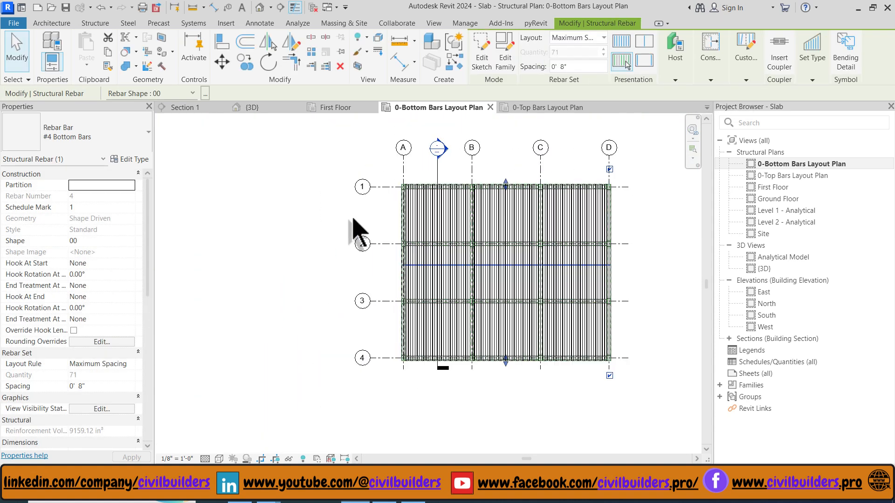
left_click(357, 231)
scroll(356, 228, "up", 1)
scroll(487, 228, "up", 2)
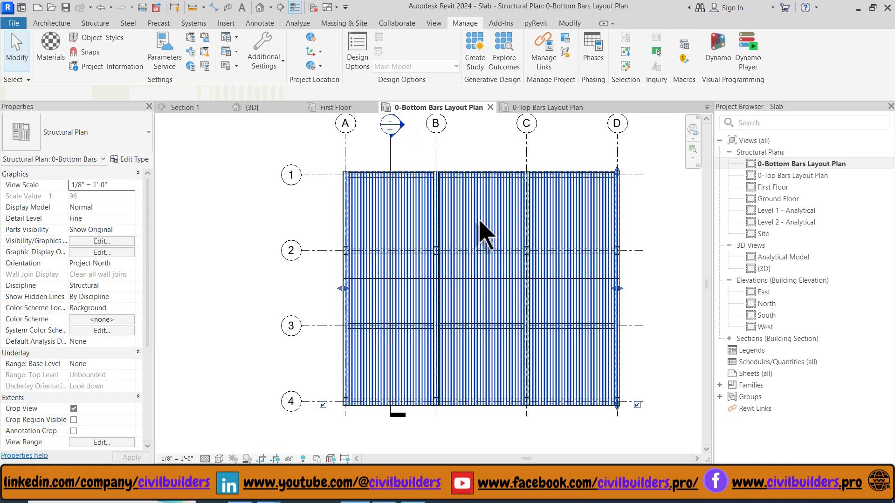
- Show only one bar between grids B and C for the #4 Bottom Bars set parallel to the lettered grids
left_click(484, 233)
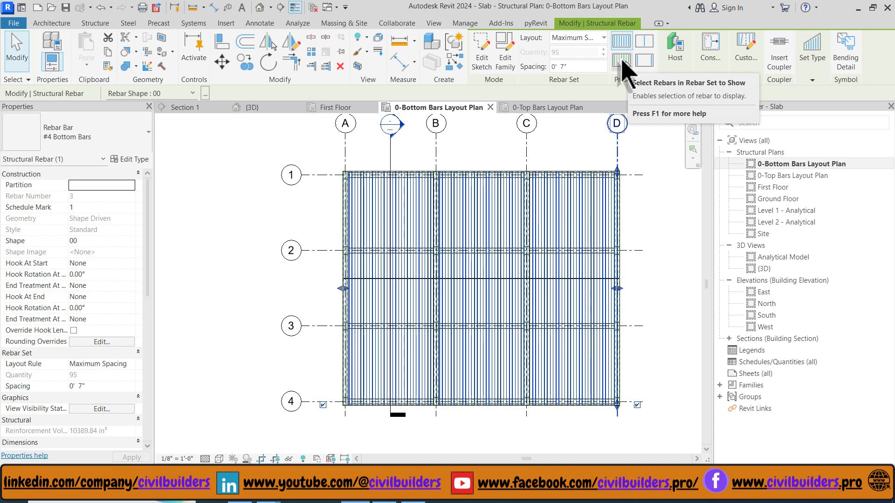
left_click(622, 62)
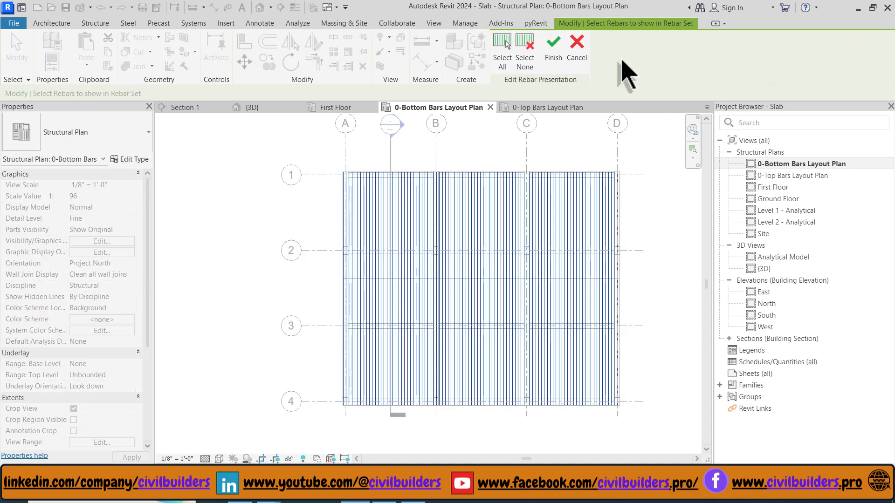
left_click(525, 55)
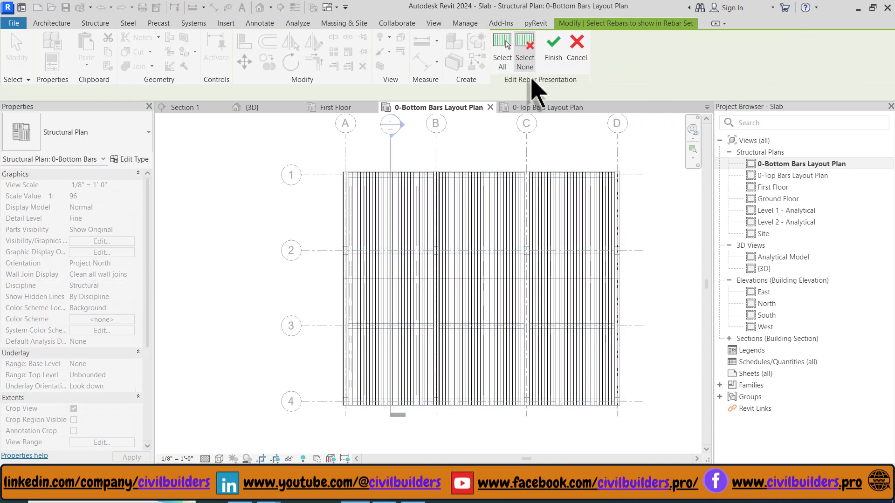
scroll(471, 275, "up", 5)
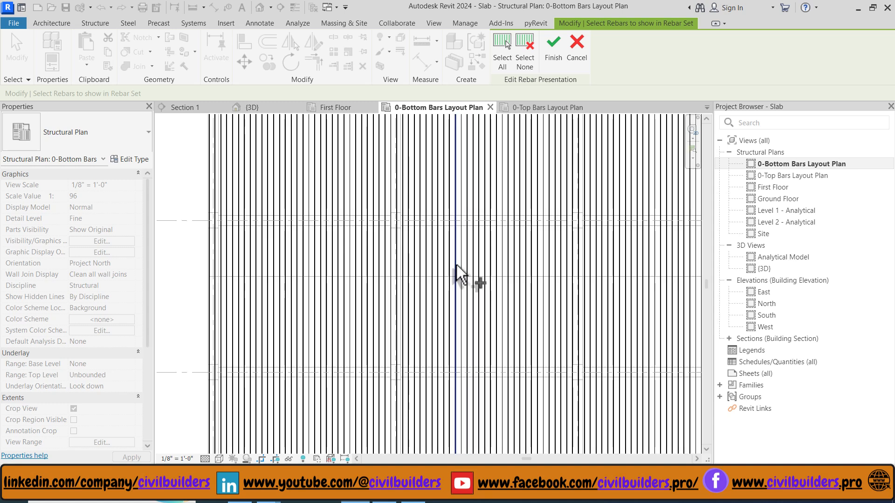
left_click(554, 51)
scroll(494, 279, "down", 4)
left_click(648, 285)
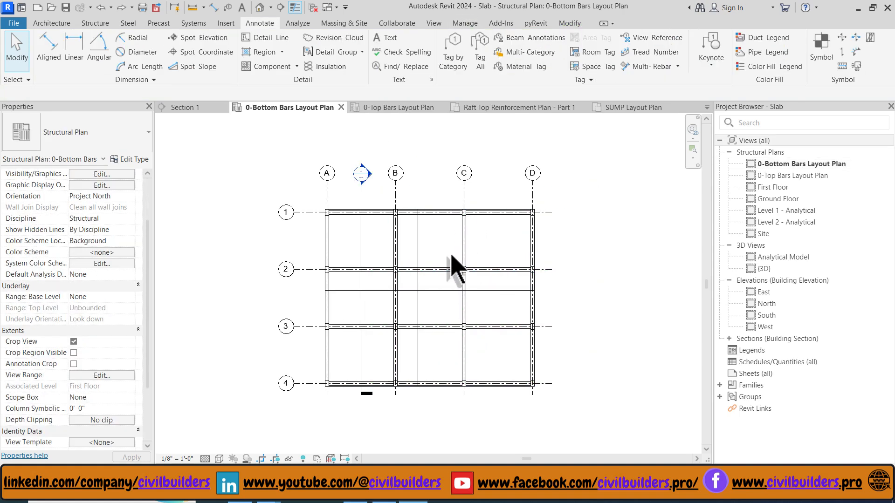
- Make both #4 Bottom Bars sets unobscured in the 0-Bottom Bars Layout Plan and set the view's visual style to Shaded
left_click(435, 291, "ctrl")
left_click(418, 267, "ctrl")
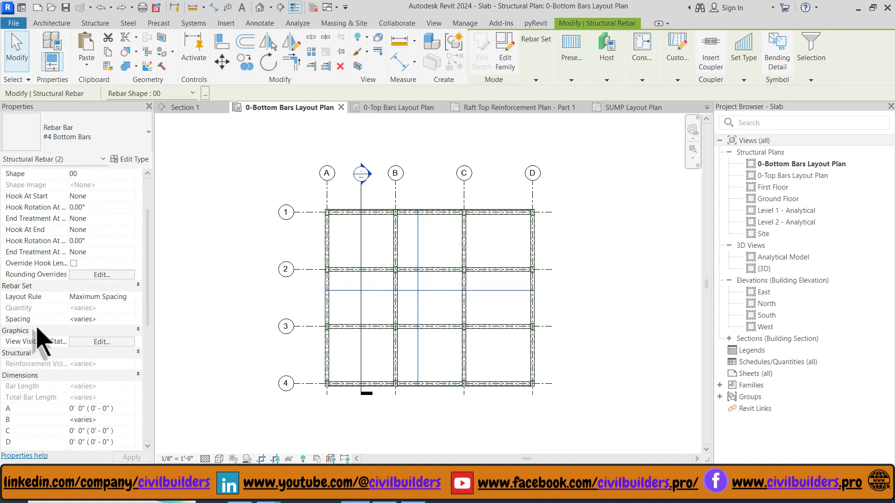
left_click(102, 342)
left_click(320, 210)
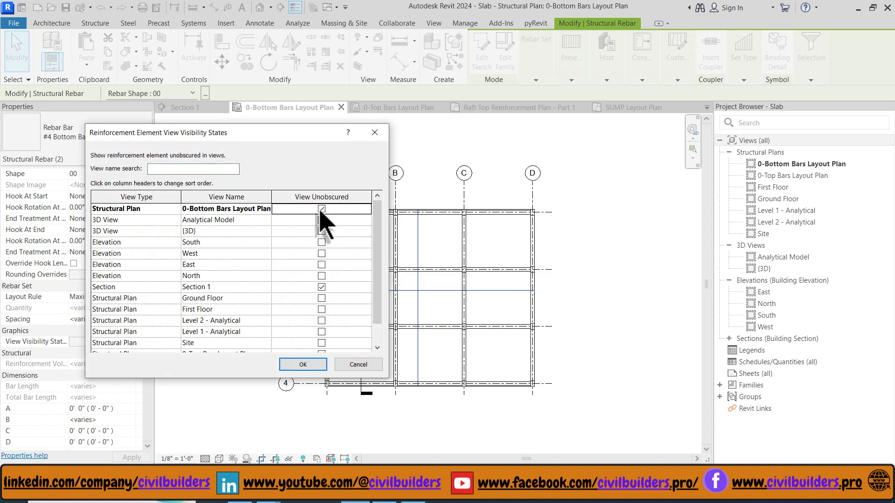
left_click(302, 366)
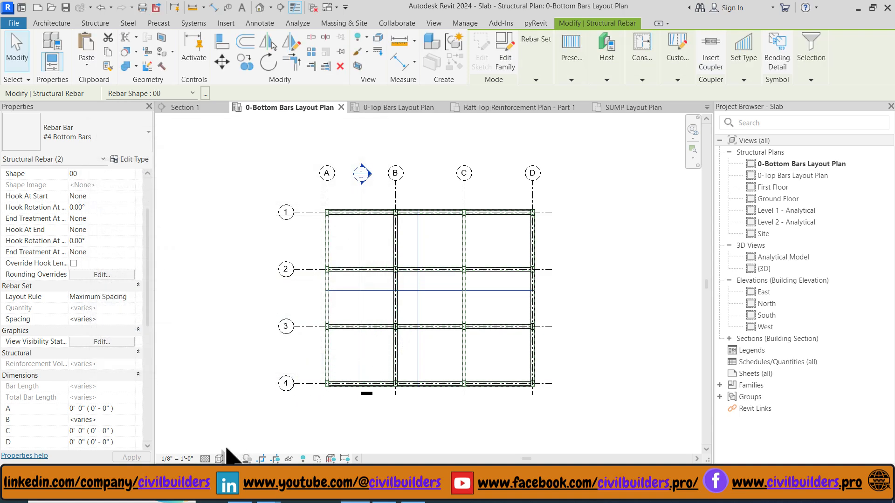
left_click(220, 460)
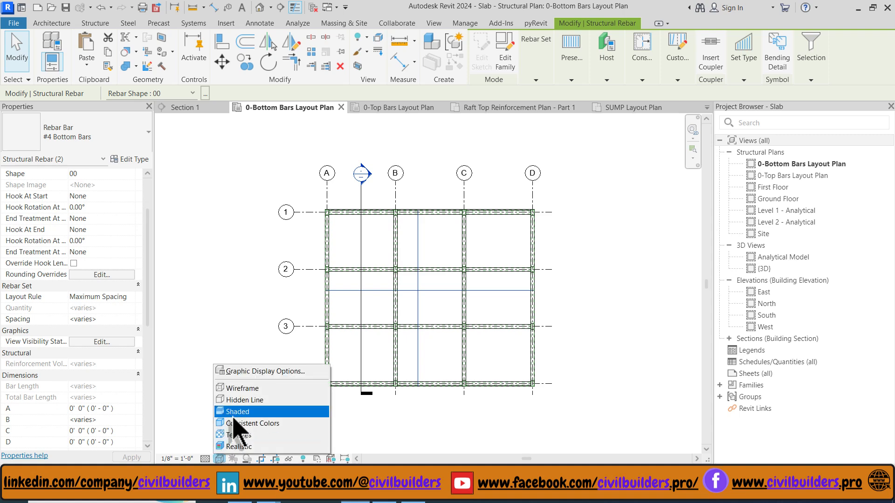
left_click(236, 412)
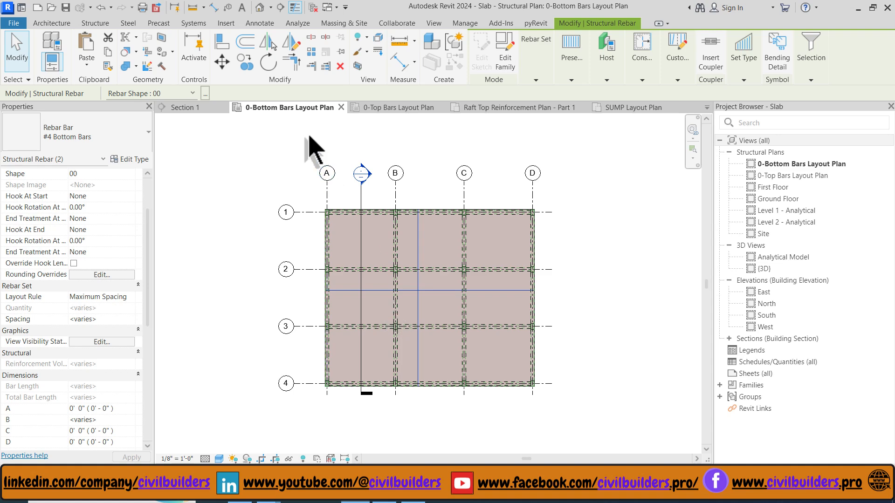
- Place an aligned multi-rebar annotation with a vertical tag and no leader on the bar parallel to the lettered grids
left_click(260, 24)
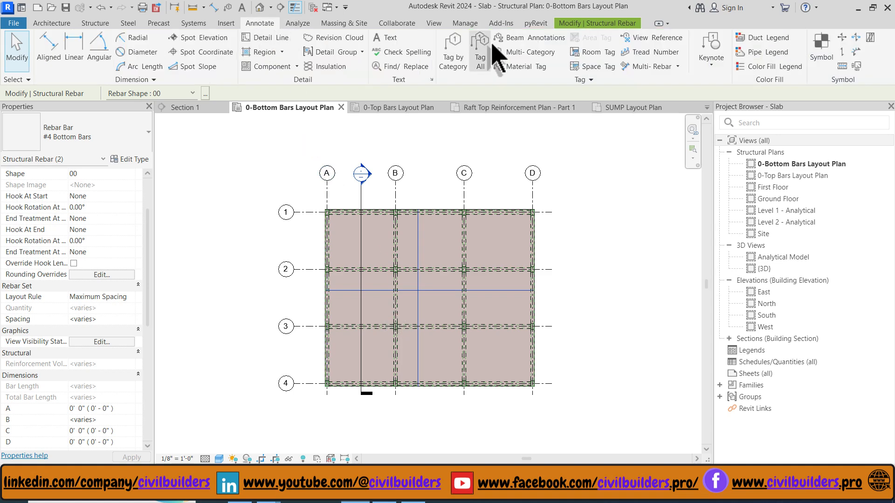
left_click(678, 67)
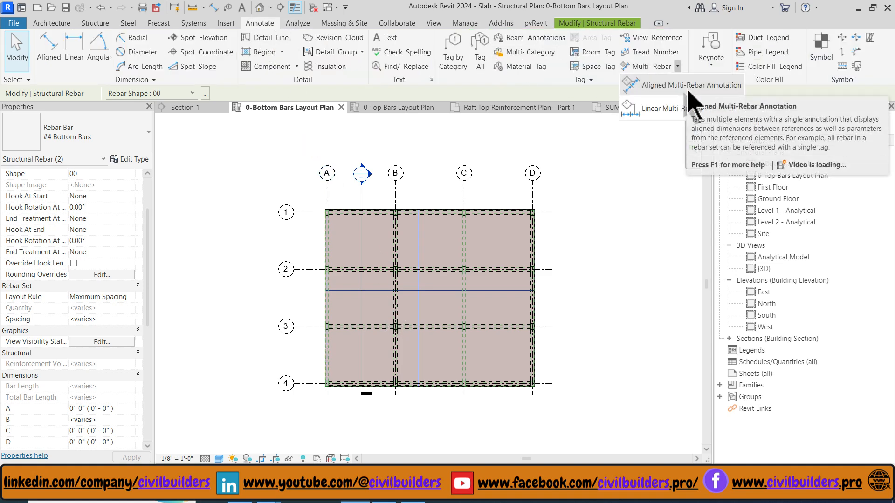
left_click(688, 89)
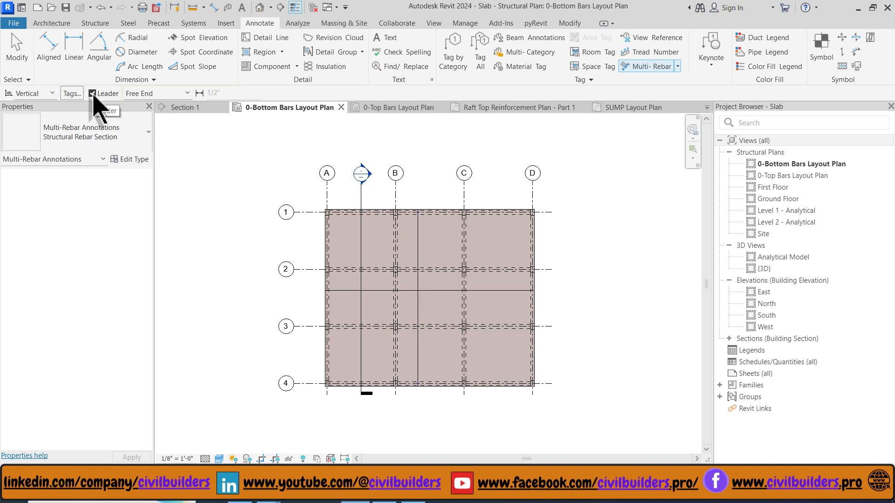
left_click(420, 273)
scroll(417, 271, "up", 3)
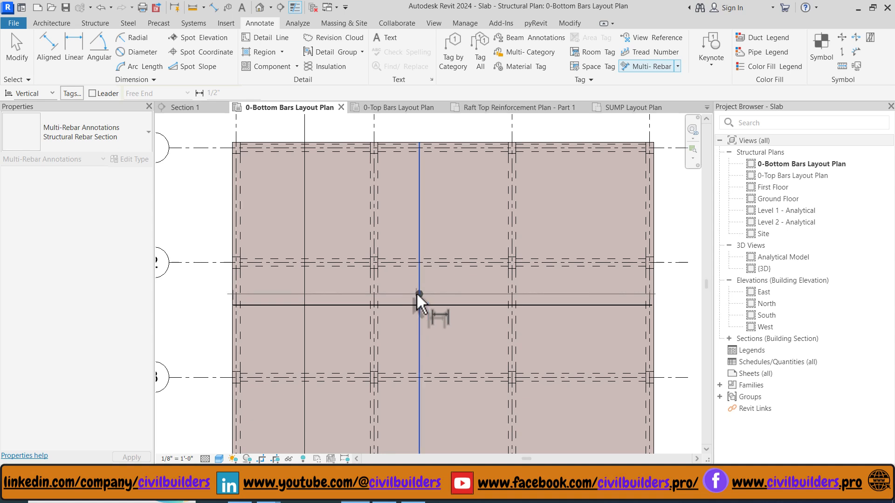
left_click(417, 294)
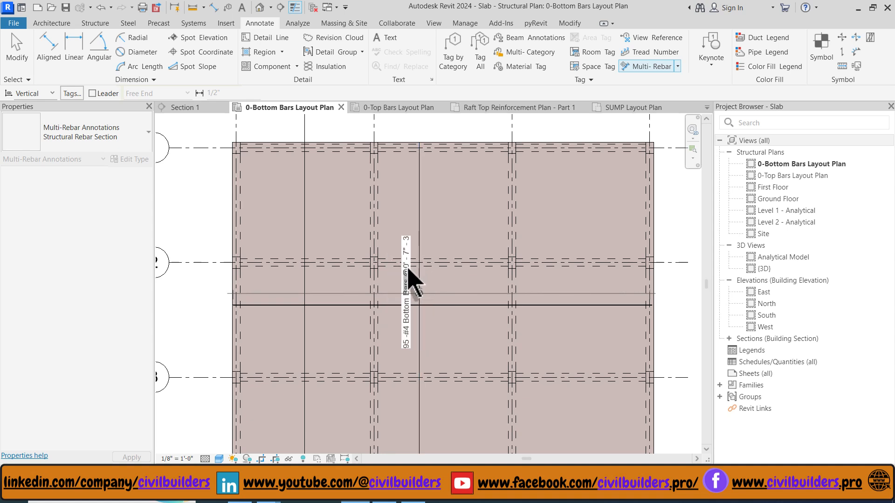
left_click(409, 276)
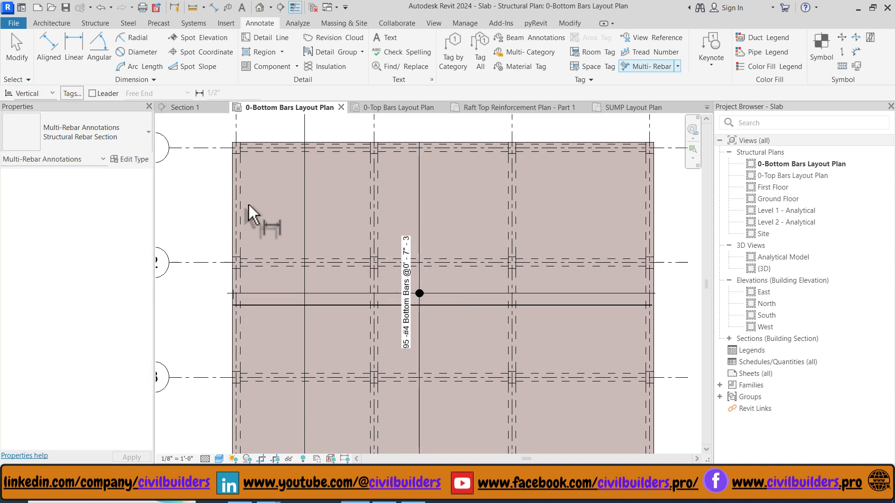
- Place an aligned multi-rebar annotation with a horizontal tag on the bar parallel to the numbered grids
left_click(479, 305)
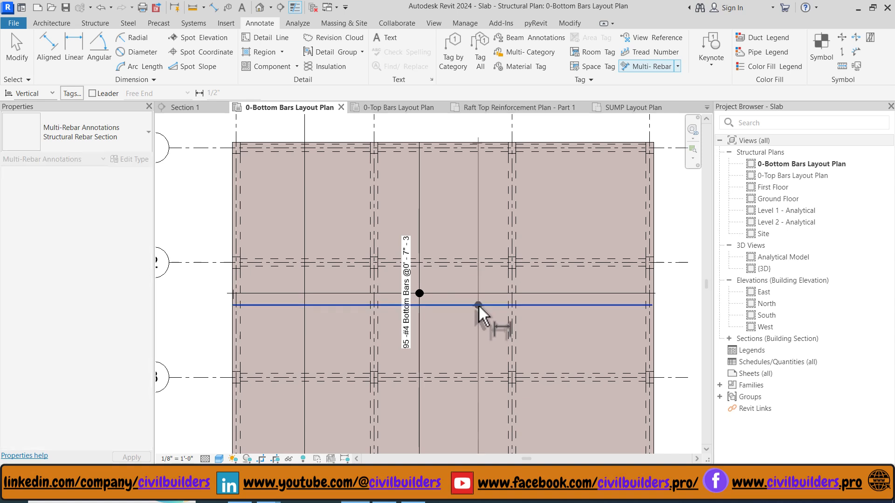
left_click(35, 94)
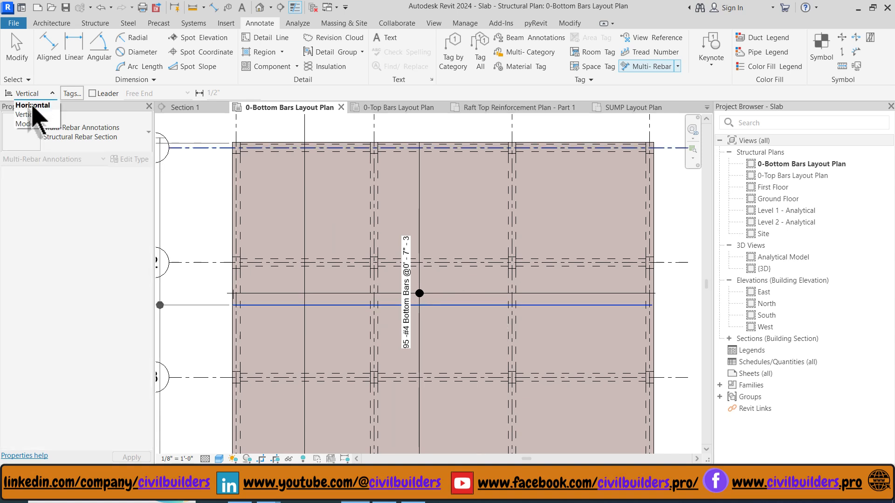
left_click(30, 104)
left_click(445, 325)
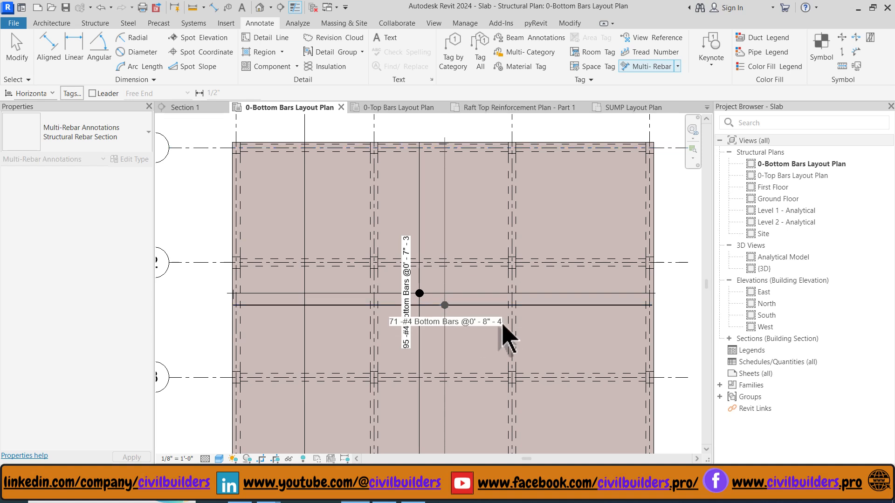
left_click(485, 354)
key("Escape")
- Move the dimension lines of both multi-rebar annotations onto the two representative bars so they meet at the bar crossing
scroll(462, 330, "up", 1)
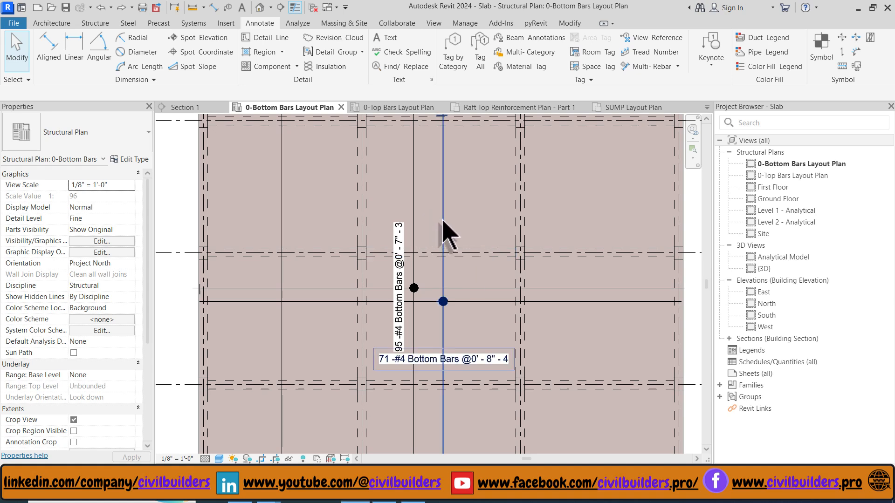
left_click(444, 244)
left_click_drag(444, 245, 415, 254)
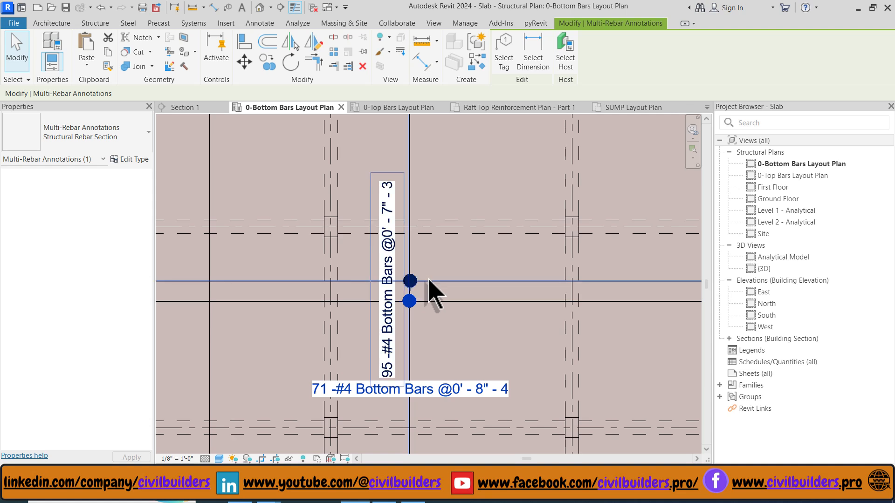
left_click_drag(429, 281, 429, 298)
- Fine-tune the alignment of the annotation line with the representative bar between grids B and C
scroll(410, 303, "up", 3)
scroll(412, 299, "up", 3)
scroll(449, 284, "down", 3)
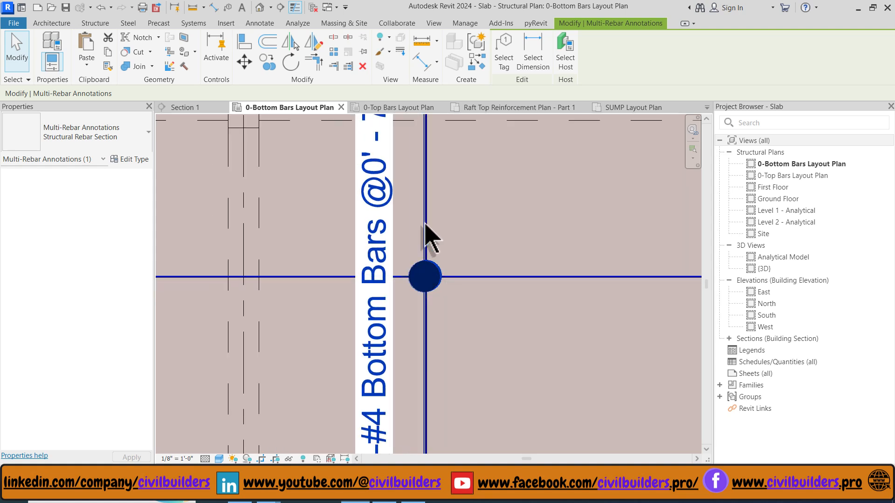
scroll(426, 258, "up", 3)
scroll(426, 259, "up", 2)
left_click(426, 255)
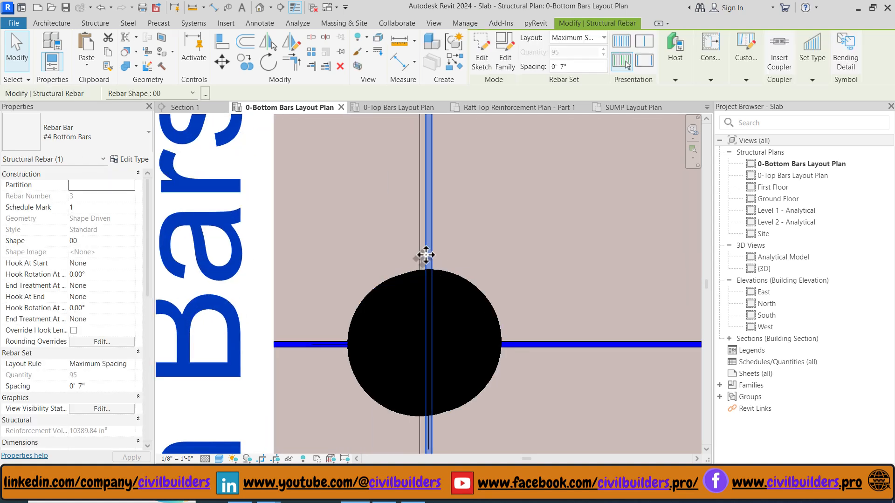
mouse_move(421, 256)
left_mouse_down()
mouse_move(402, 260)
mouse_move(432, 253)
mouse_move(422, 257)
left_mouse_up()
key("Escape")
scroll(480, 285, "down", 5)
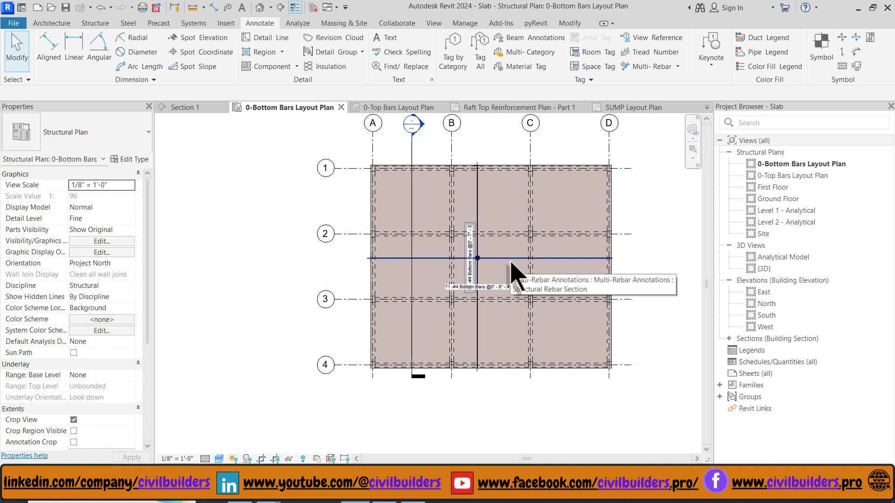
- Move the vertical annotation's tag up along its bar, clear of the bar crossing and close to the bar
scroll(512, 263, "up", 3)
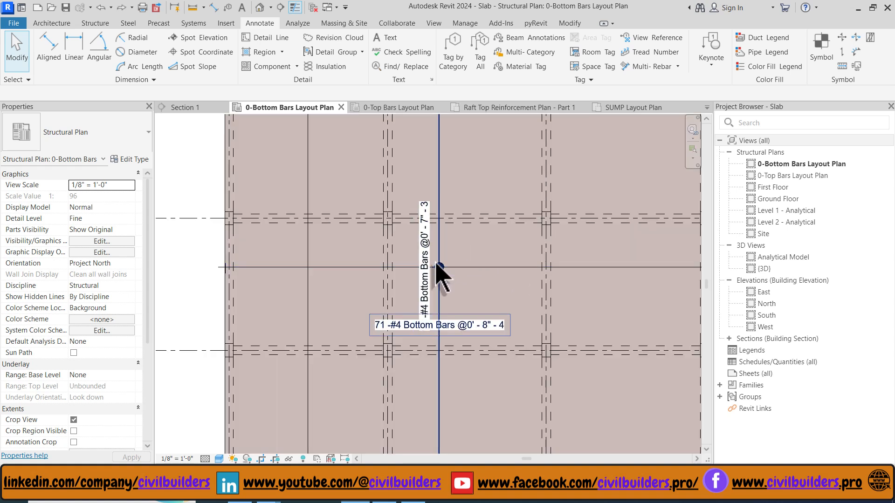
left_click(424, 234)
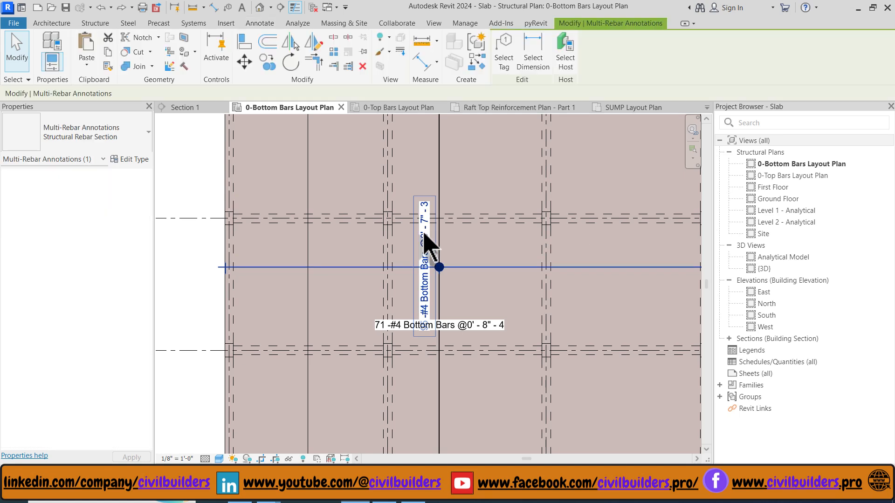
left_click(504, 51)
scroll(430, 272, "up", 3)
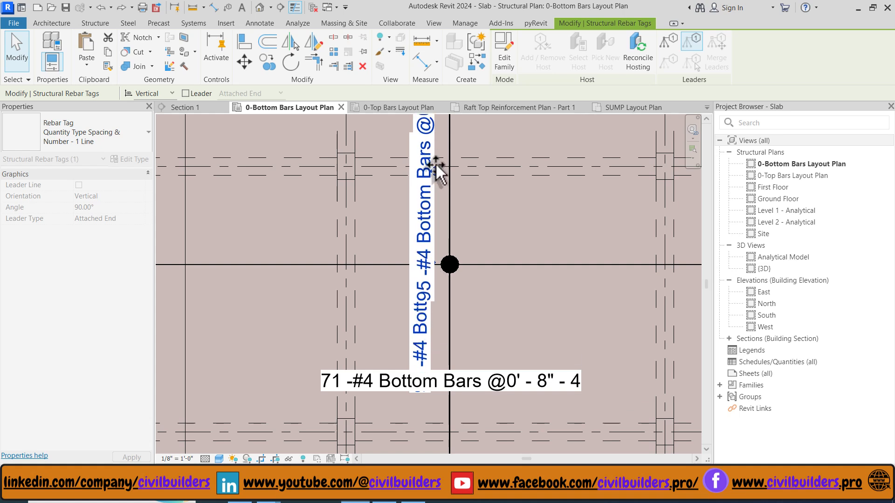
mouse_move(433, 140)
left_mouse_down()
mouse_move(429, 133)
mouse_move(434, 150)
left_mouse_up()
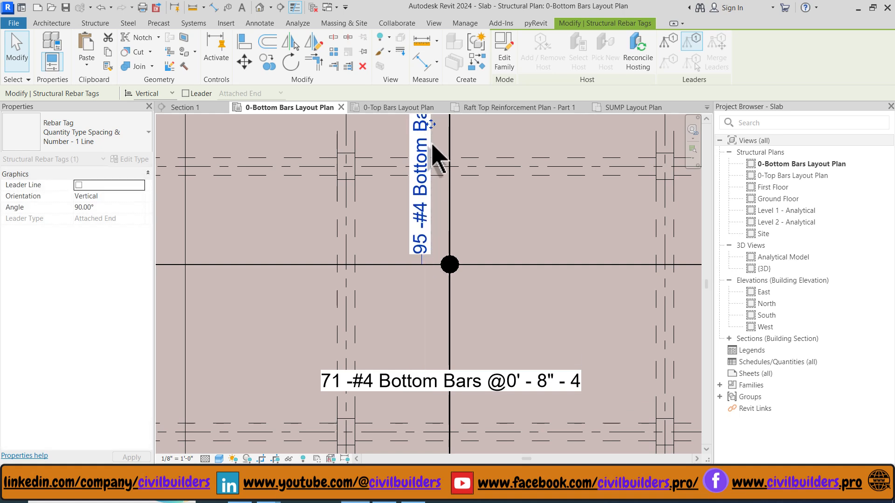
scroll(452, 183, "down", 3)
scroll(436, 225, "up", 3)
left_click_drag(437, 209, 447, 210)
scroll(446, 209, "down", 3)
left_click(483, 326)
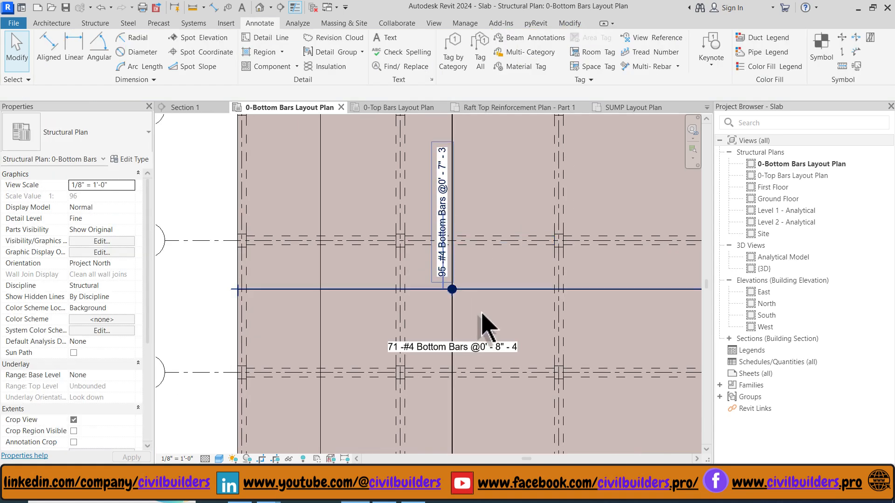
- Move the horizontal annotation's tag just above its bar, on the grid C side of the bar crossing
left_click(471, 349)
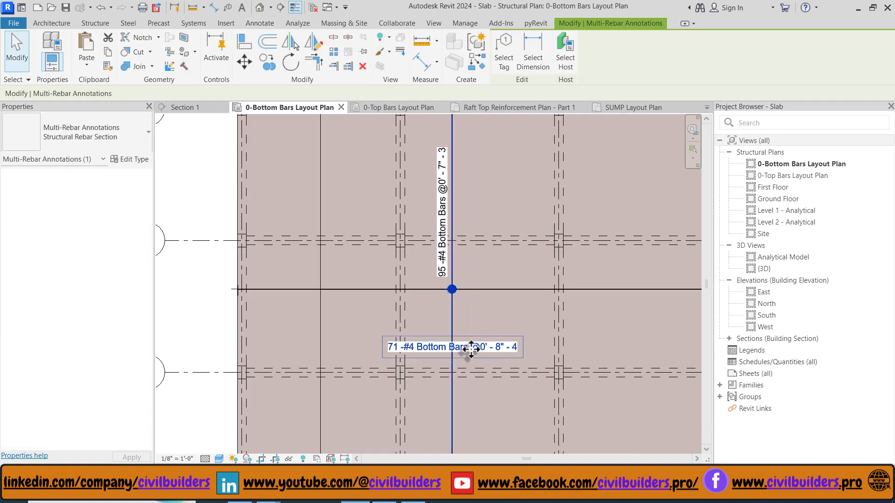
left_click(505, 55)
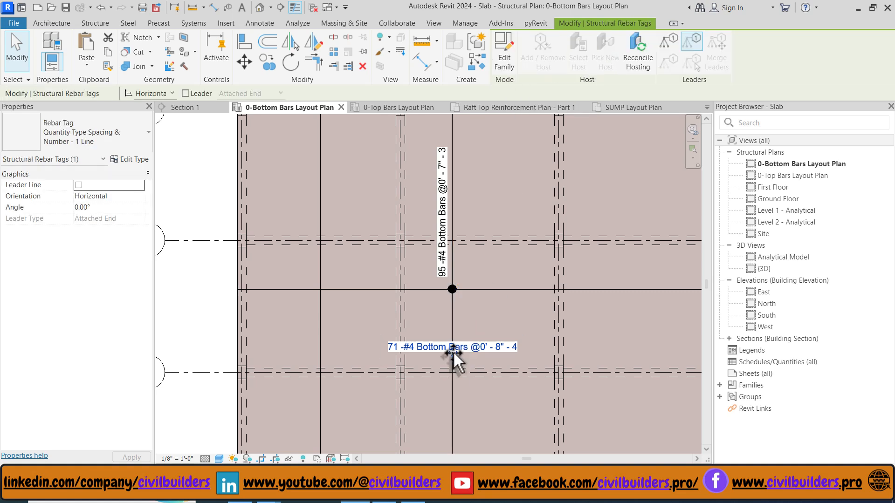
left_click_drag(452, 354, 534, 280)
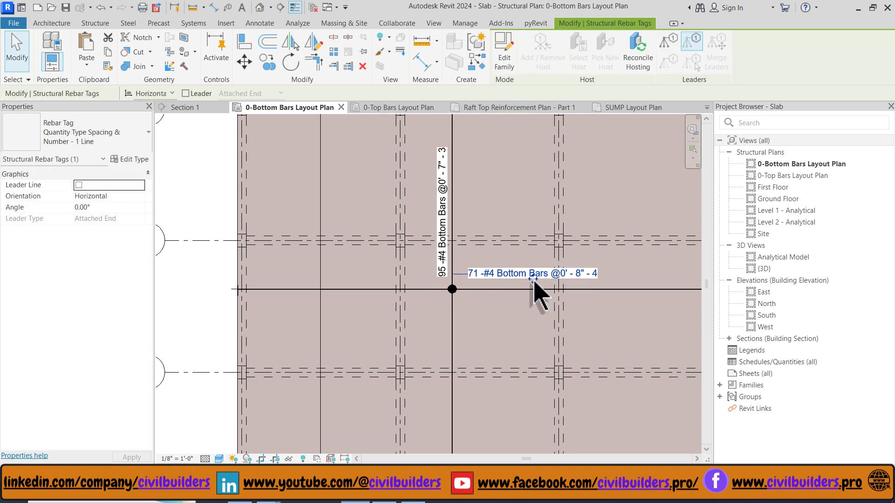
- Shift the vertical annotation's tag slightly away from its bar towards grid B
scroll(534, 281, "up", 2)
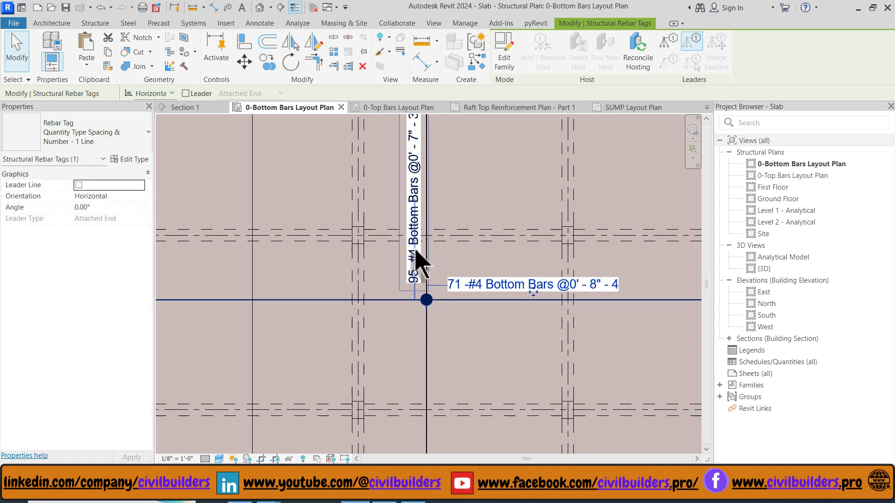
left_click(415, 254)
left_click_drag(406, 204, 402, 204)
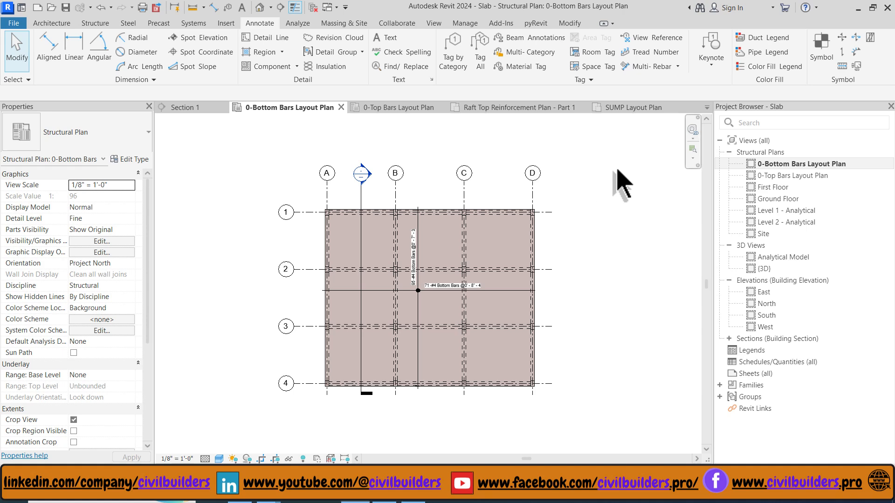
left_click_drag(565, 263, 275, 453)
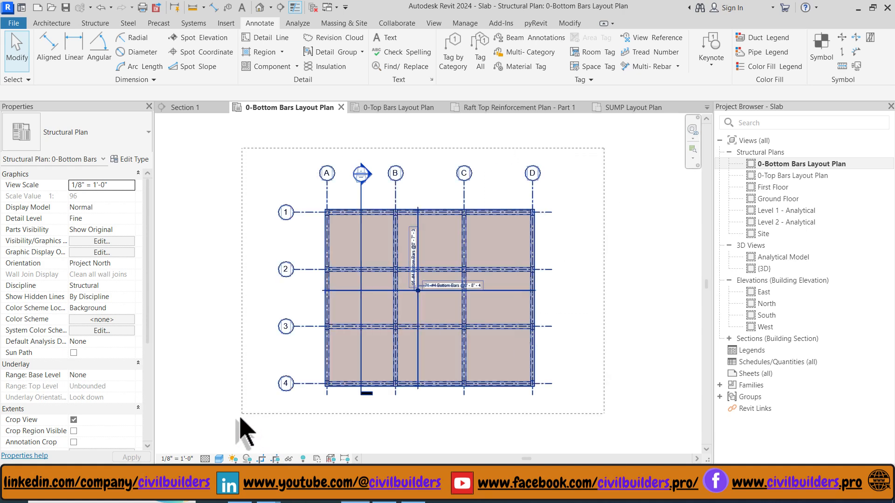
left_click_drag(230, 429, 230, 429)
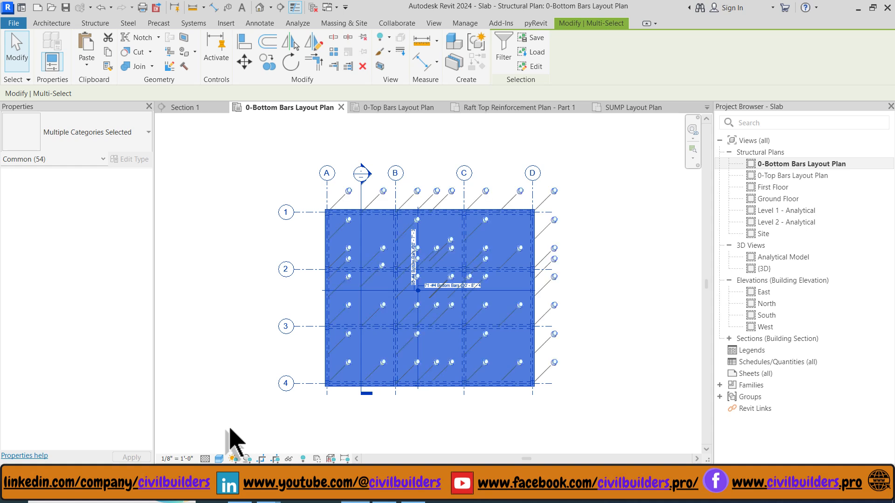
key("Escape")
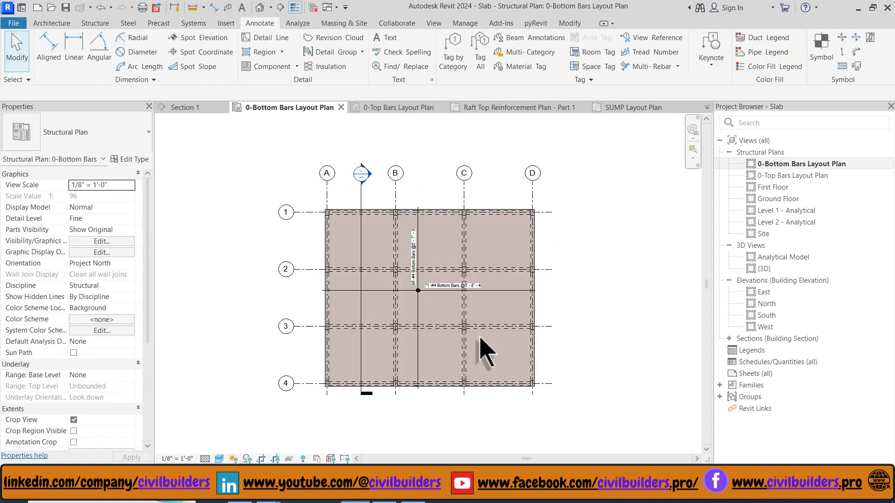
- Open 0-Top Bars Layout Plan and show only one representative bar, between grids B and C, of the vertical #4 Top Bars set
double_click(787, 176)
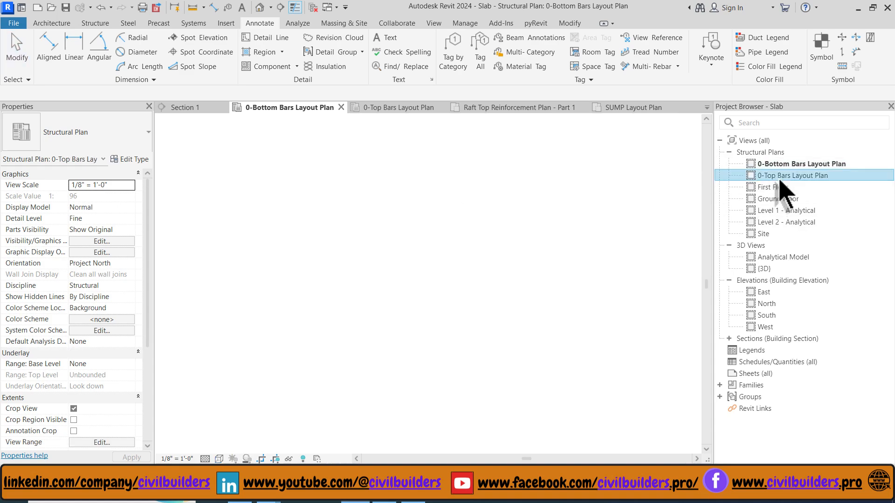
scroll(461, 247, "up", 3)
left_click(462, 237)
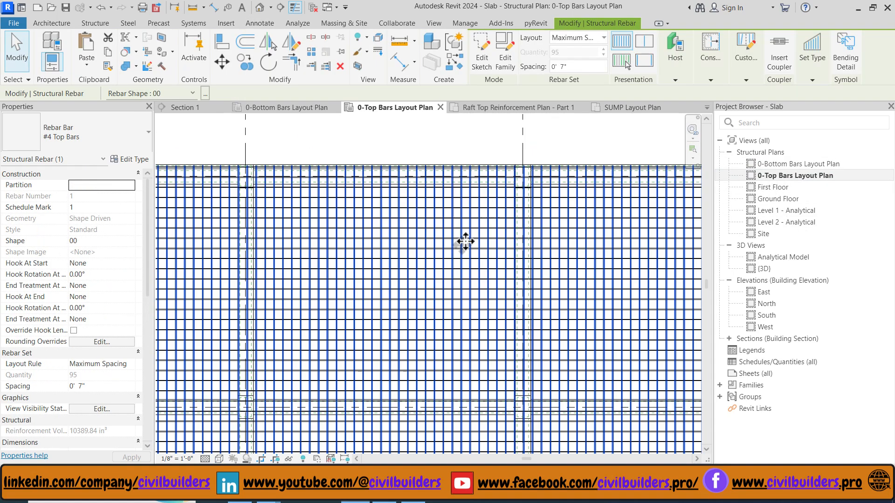
left_click(624, 65)
left_click(553, 53)
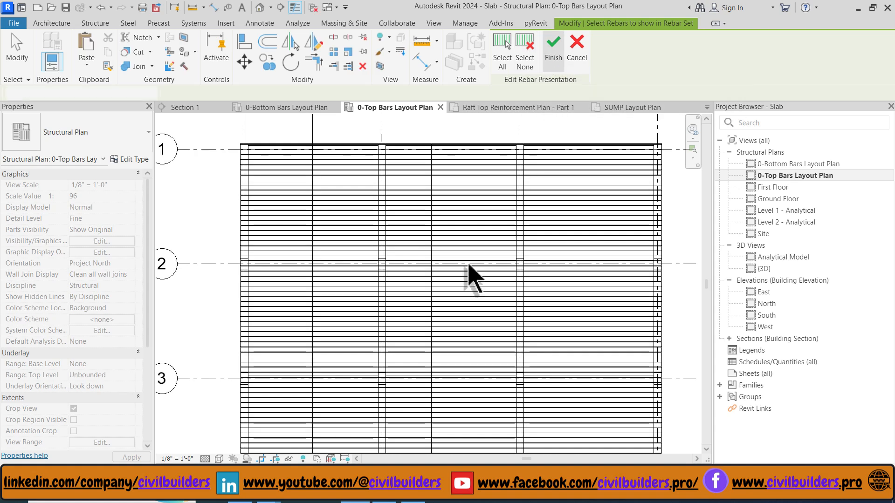
- Show only one representative bar, between grids 2 and 3, of the horizontal #4 Top Bars set
scroll(466, 260, "up", 3)
left_click(467, 259)
left_click(623, 67)
scroll(471, 247, "down", 3)
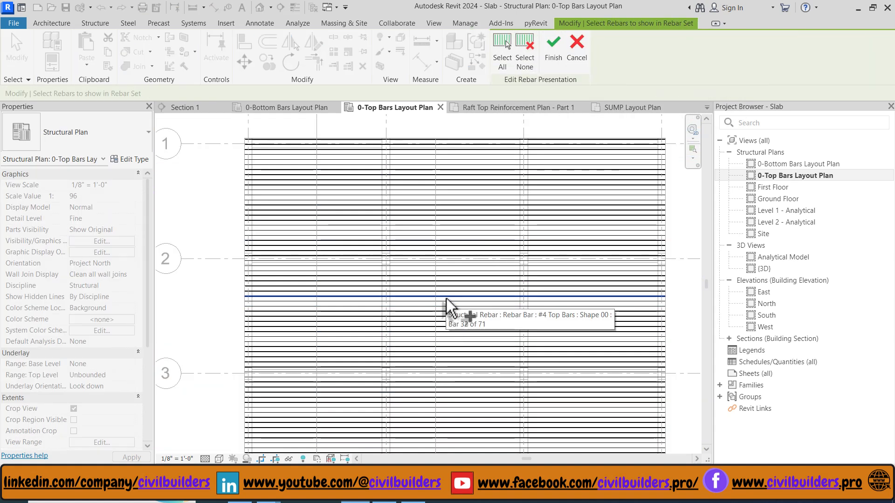
left_click(445, 299)
left_click(553, 53)
- Make both top bar sets unobscured in 0-Top Bars Layout Plan and set the plan's visual style to Shaded
scroll(499, 260, "down", 3)
left_click(322, 209)
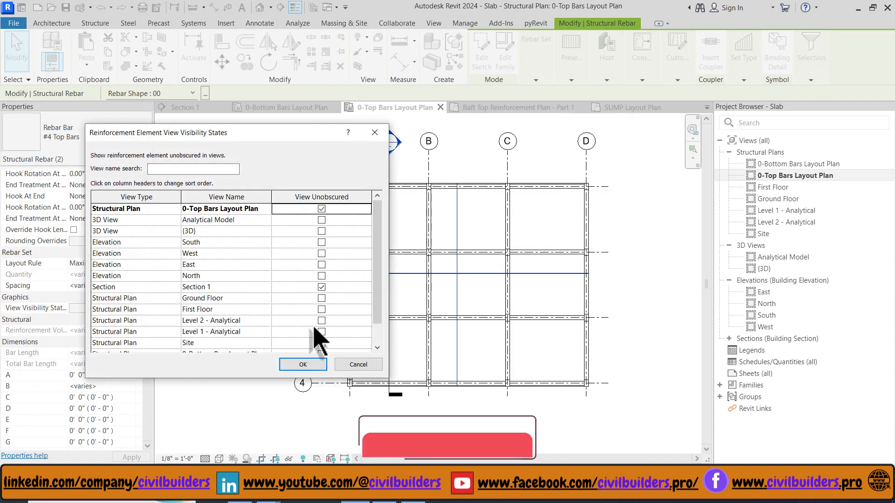
left_click(302, 364)
left_click(639, 284)
left_click(218, 459)
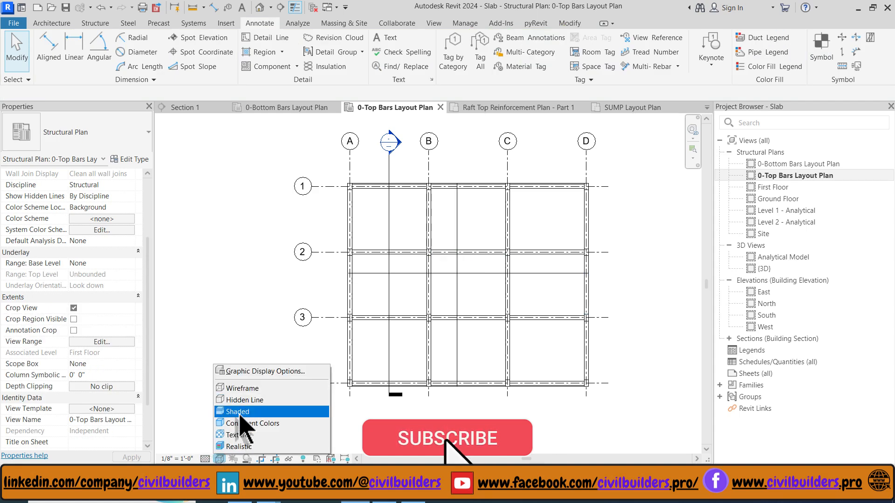
left_click(247, 409)
- Add a multi-rebar annotation to the vertical representative top bar, with its tag on the grid B side of the bar
left_click(648, 66)
scroll(516, 278, "up", 3)
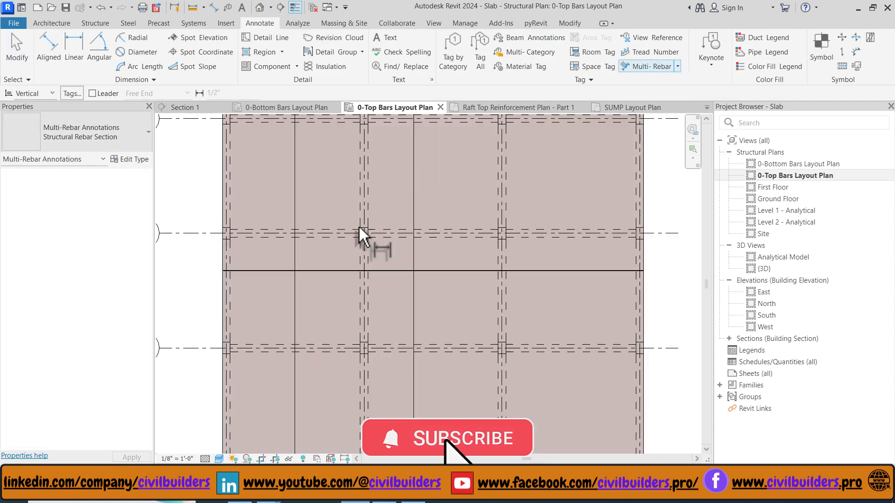
left_click(414, 236)
left_click(488, 252)
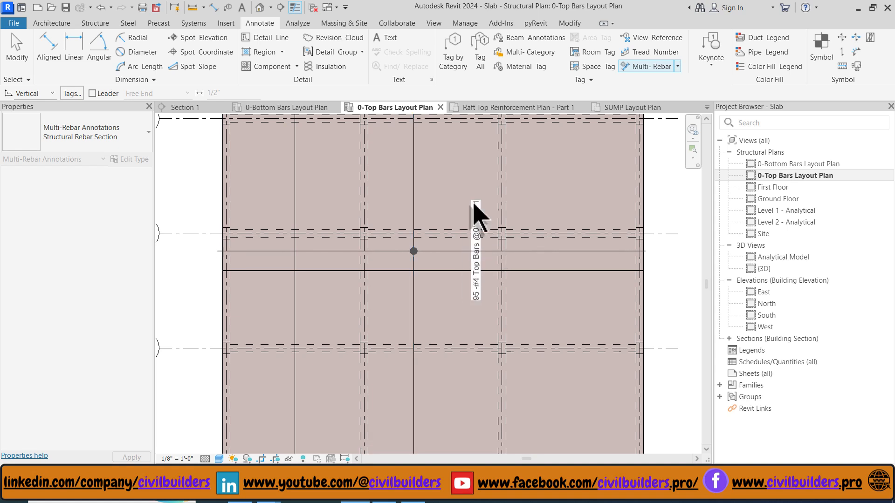
left_click(396, 217)
- Add a multi-rebar annotation to the horizontal representative top bar, with its tag near the crossing of the two bars
left_click(438, 271)
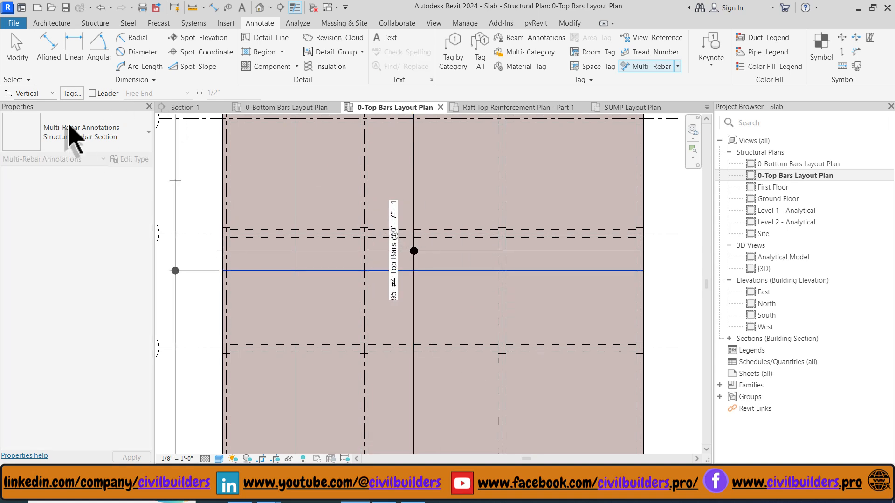
scroll(456, 279, "up", 2)
left_click(455, 280)
left_click(529, 295)
scroll(578, 302, "down", 3)
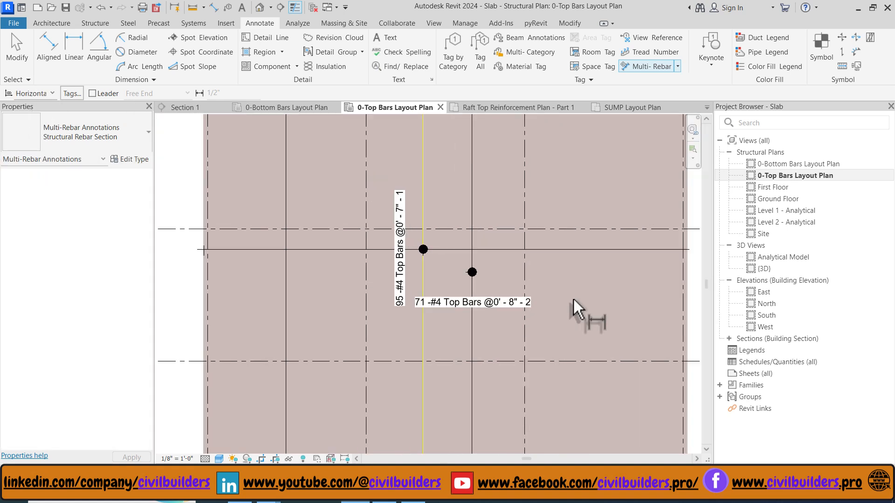
key("Escape")
left_click(501, 236)
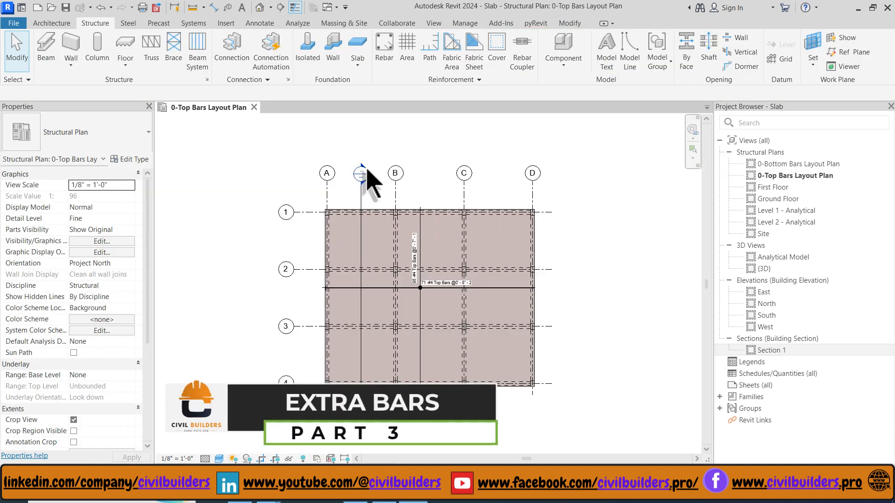
- Open Section 1 from its marker and prepare straight #3 Extra rebar, shape 00, with the Maximum Spacing layout at 6 inches
double_click(370, 177)
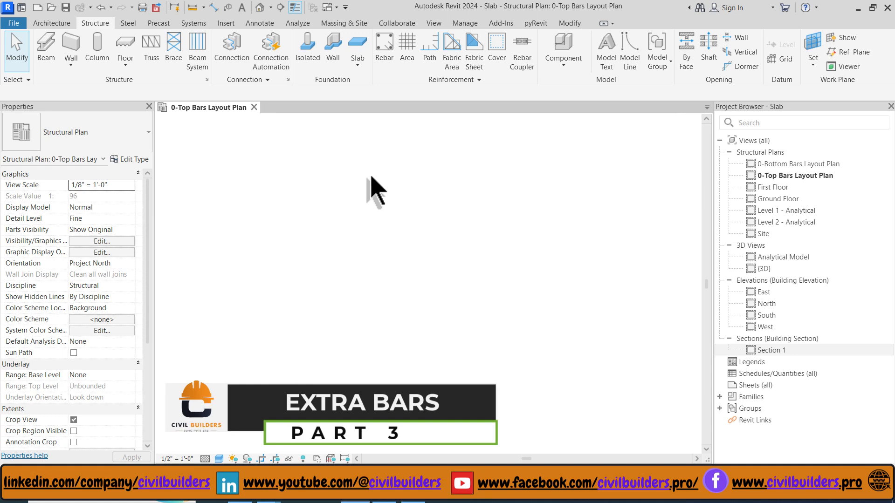
left_click(383, 51)
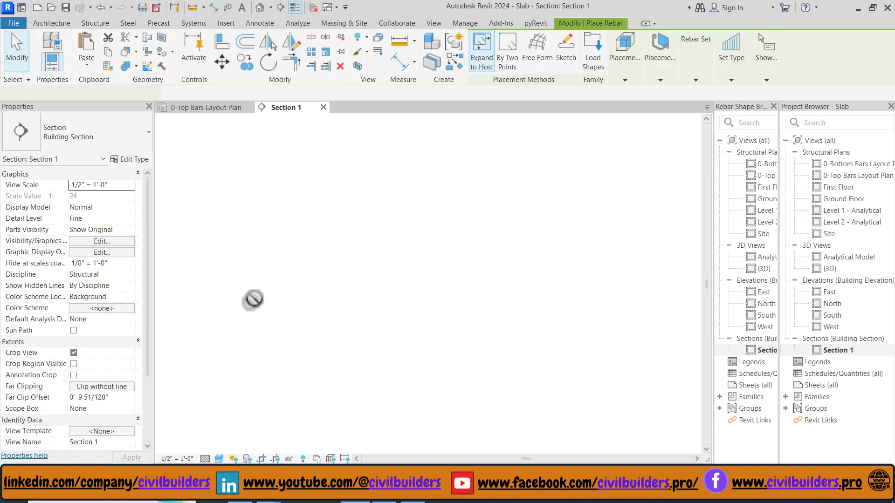
scroll(265, 286, "up", 10)
left_click(74, 145)
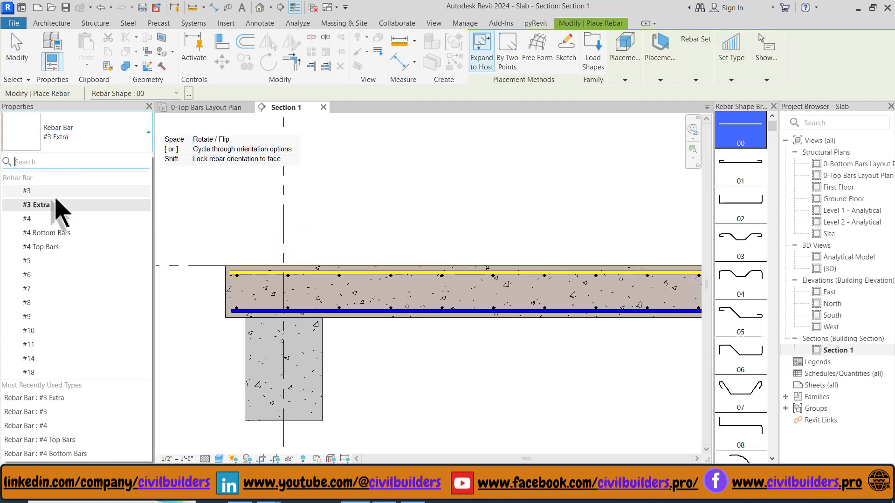
left_click(70, 204)
left_click(132, 344)
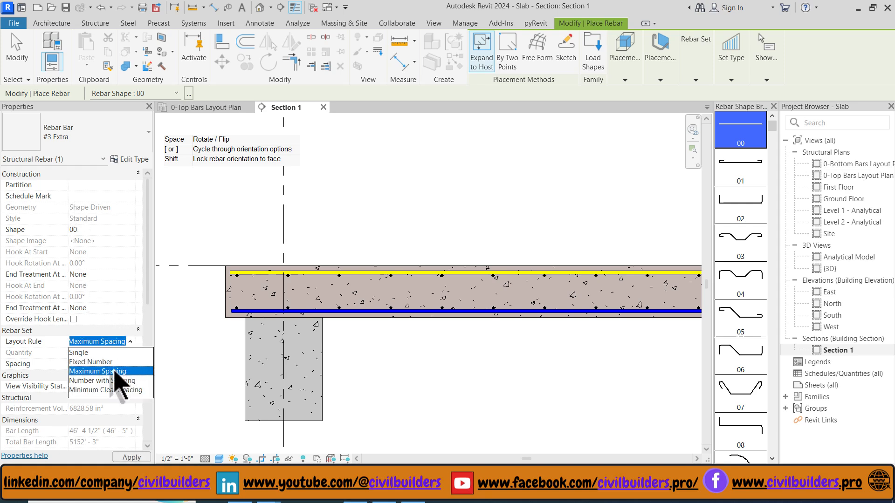
left_click(115, 371)
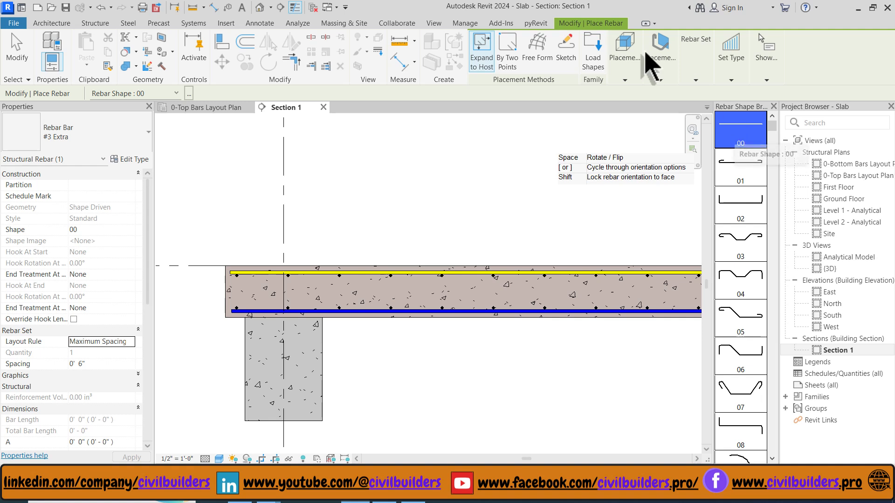
- Choose the rebar placement option and place the #3 Extra bar set in the slab, just beneath the top reinforcement
left_click(670, 72)
left_click(668, 115)
scroll(216, 275, "up", 5)
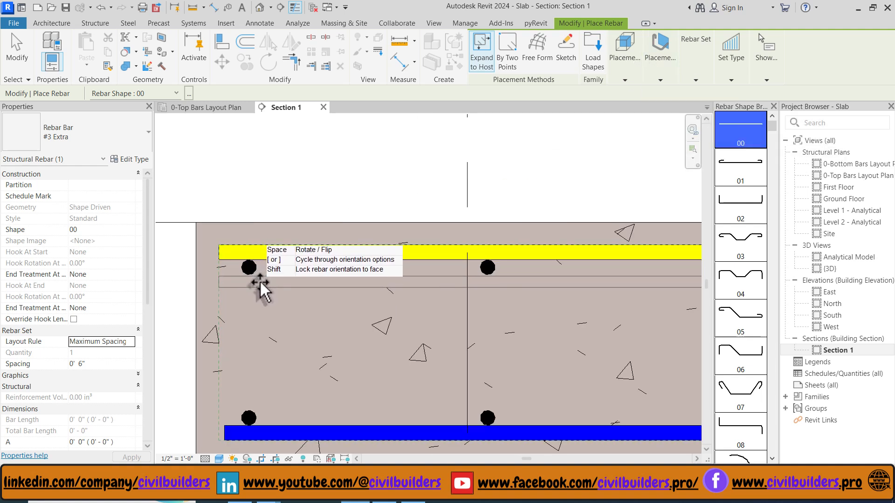
left_click(260, 282)
key("Escape")
left_click(248, 282)
- Shorten the extra bars from their far end so they stop about 2' past the inner face of the first edge beam
scroll(243, 259, "down", 6)
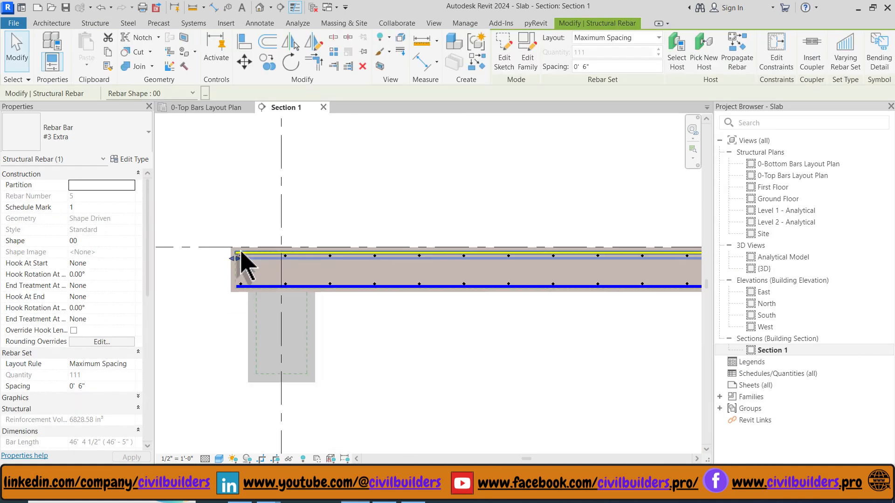
scroll(446, 253, "up", 3)
left_click_drag(447, 248, 261, 252)
scroll(531, 256, "down", 6)
scroll(455, 252, "down", 2)
scroll(279, 254, "up", 3)
scroll(220, 252, "up", 7)
scroll(394, 252, "down", 4)
scroll(261, 251, "up", 2)
left_click_drag(261, 252, 306, 269)
left_click(502, 223)
scroll(501, 223, "down", 4)
scroll(329, 269, "up", 5)
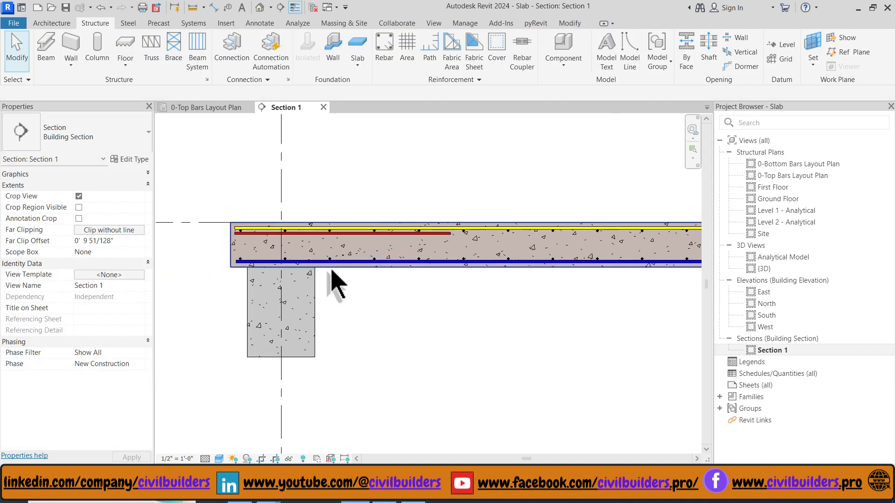
- Add an aligned dimension from the first edge beam's inner face to the free end of the extra bar
key("d")
key("i")
scroll(310, 279, "up", 6)
left_click(322, 290)
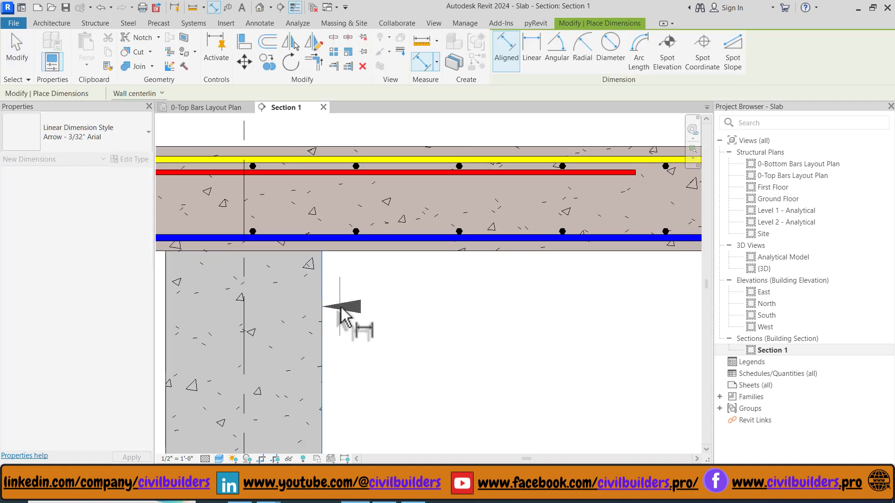
scroll(339, 310, "down", 5)
scroll(466, 229, "up", 2)
scroll(494, 244, "up", 5)
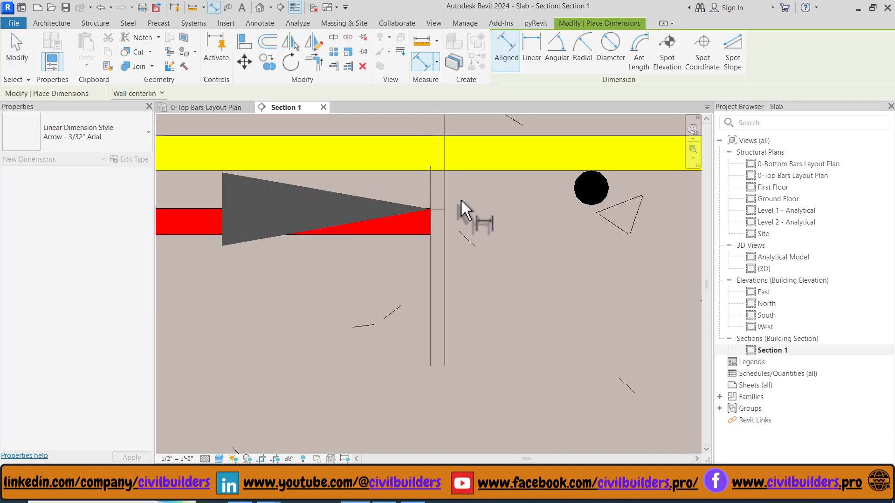
scroll(459, 198, "down", 4)
scroll(458, 191, "down", 3)
left_click(455, 249)
key("Escape")
key("Escape")
- Set the distance from the beam's inner face to the extra bar's free end to 4' and open the bar's Hook At Start options
scroll(429, 195, "up", 2)
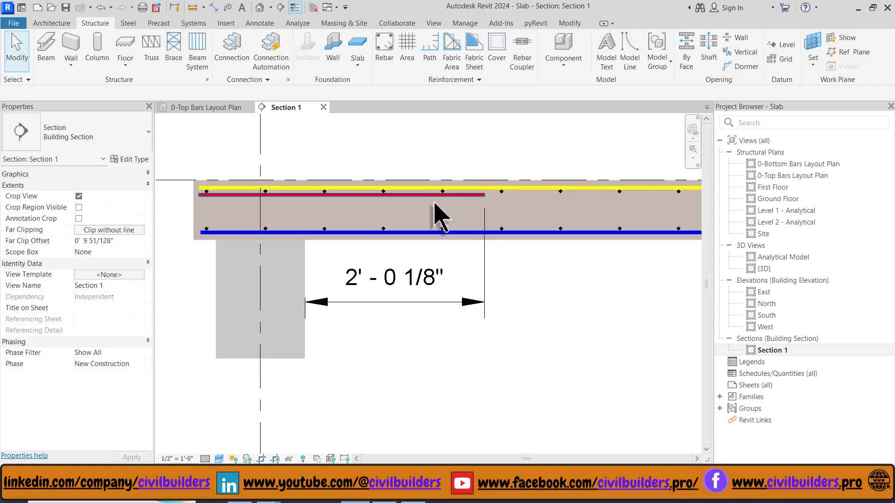
left_click(433, 195)
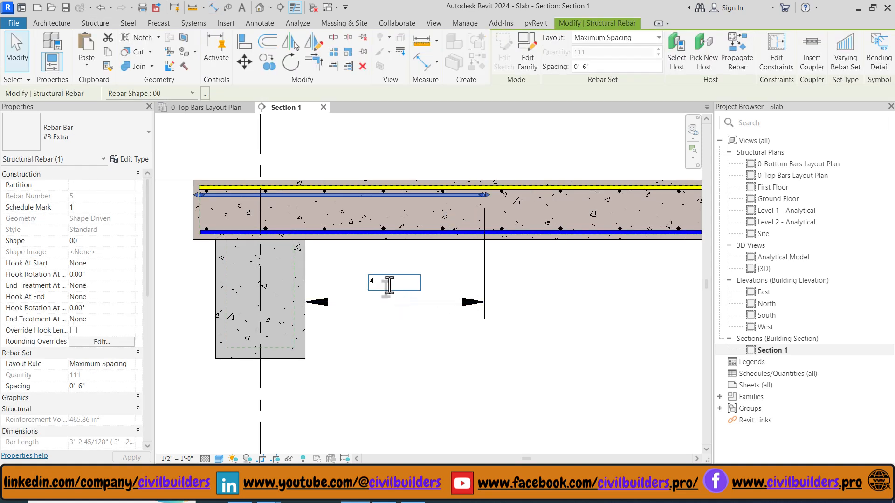
left_click(460, 375)
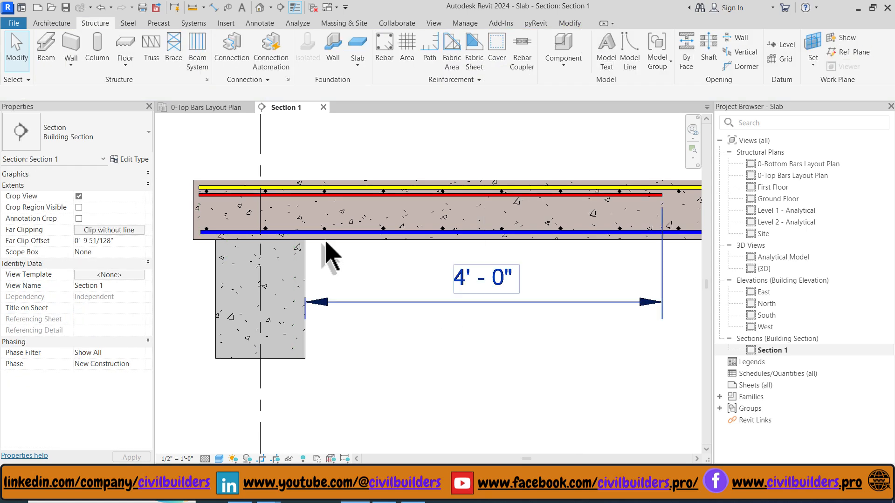
left_click(229, 197)
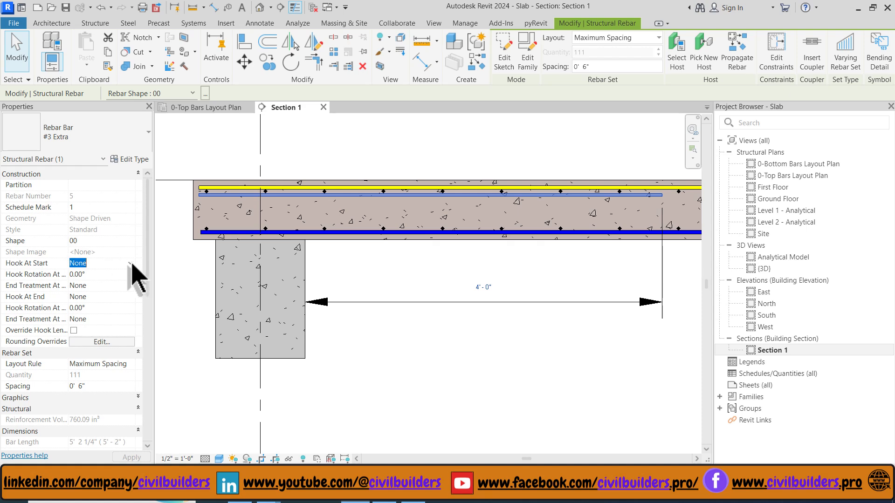
left_click(392, 353)
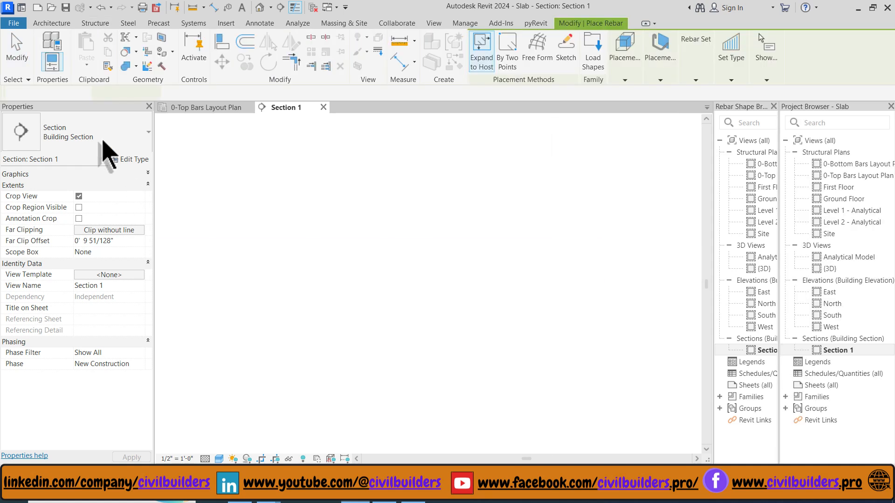
- Place a second #3 Extra bar set of shape 00 in the slab at the grid 4 end, beneath the top reinforcement
left_click(104, 140)
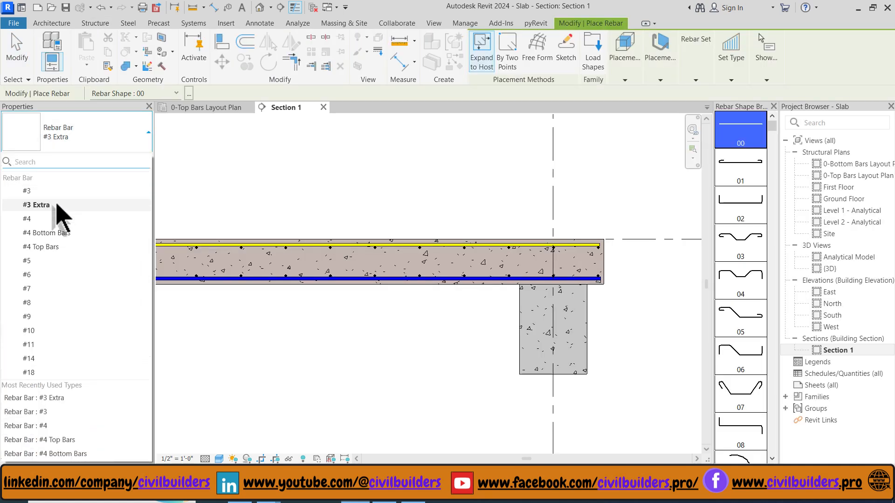
left_click(61, 209)
scroll(585, 240, "up", 3)
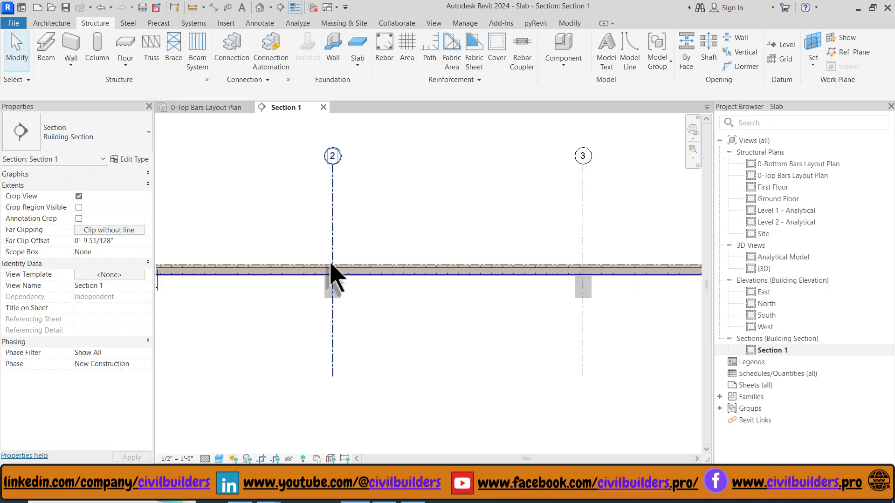
- Shorten the second extra bar set so it extends about 2' 5" into the span from the grid 4 beam's inner face
left_click(256, 300)
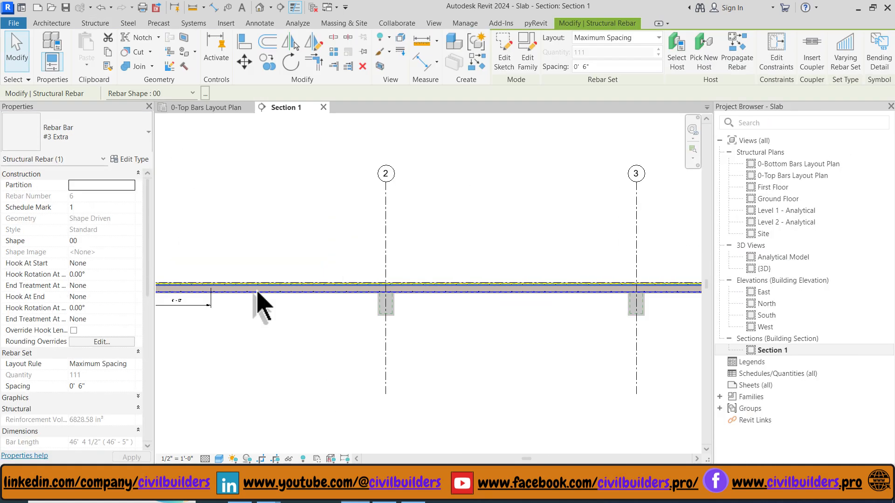
scroll(233, 289, "up", 3)
scroll(368, 299, "down", 3)
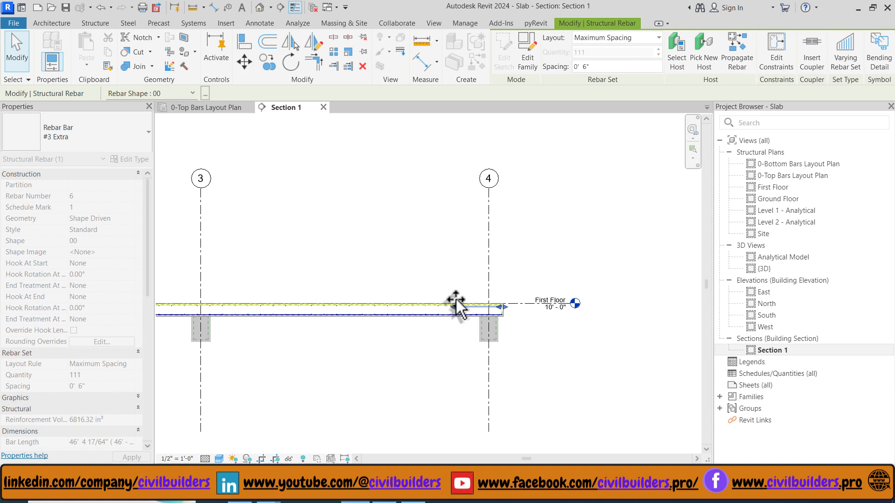
key("Escape")
- Add an aligned dimension from the second extra bar's free end to the grid 4 beam's inner face
scroll(456, 365, "up", 3)
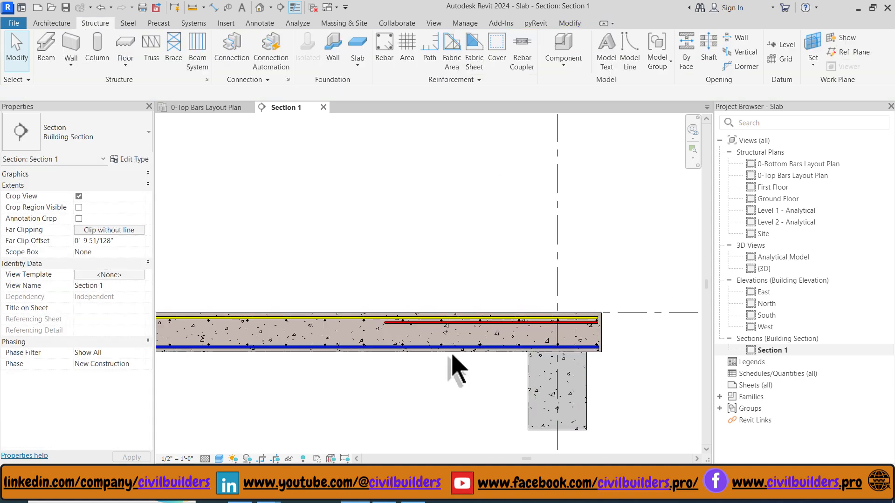
key("d")
key("i")
scroll(359, 314, "up", 5)
left_click(322, 315)
scroll(314, 243, "down", 5)
left_click(563, 334)
scroll(529, 308, "down", 1)
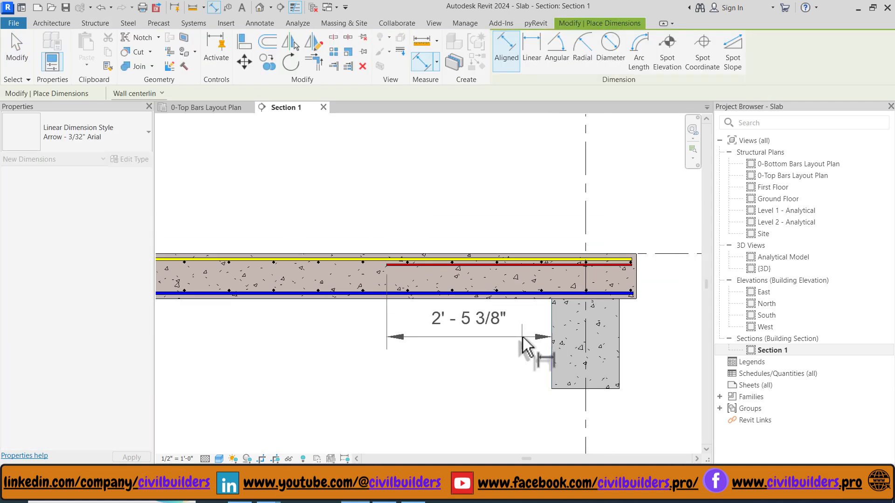
left_click(523, 337)
key("Escape")
key("Escape")
- Set the distance from the grid 4 beam's inner face to the extra bar's free end to 4'
left_click(397, 265)
left_click(467, 324)
type("4'")
key("Return")
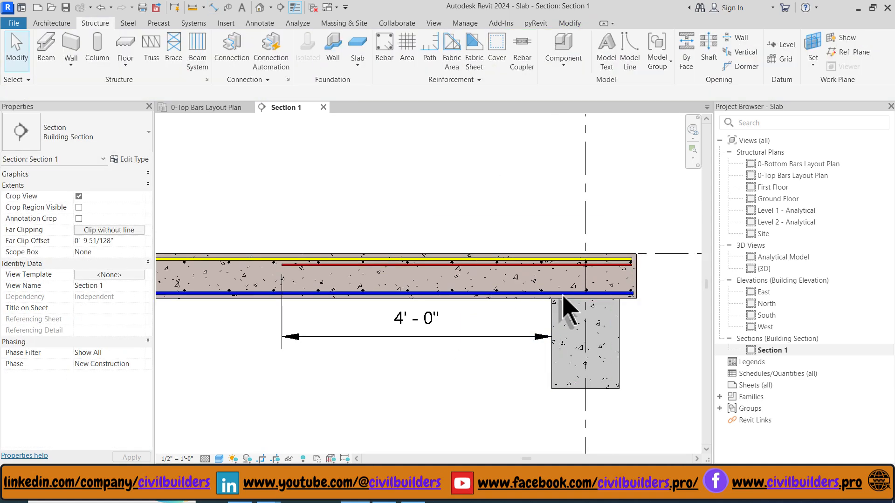
- Give the extra bar a Standard - 90 deg. hook at its grid 4 end and delete the dimension at that beam
left_click(130, 297)
left_click(108, 329)
left_click(307, 196)
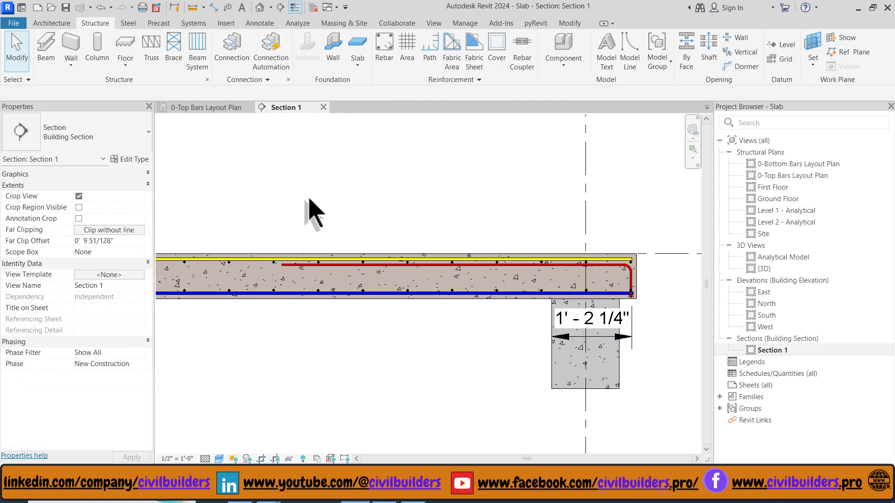
left_click(471, 265)
left_click(632, 329)
key("Delete")
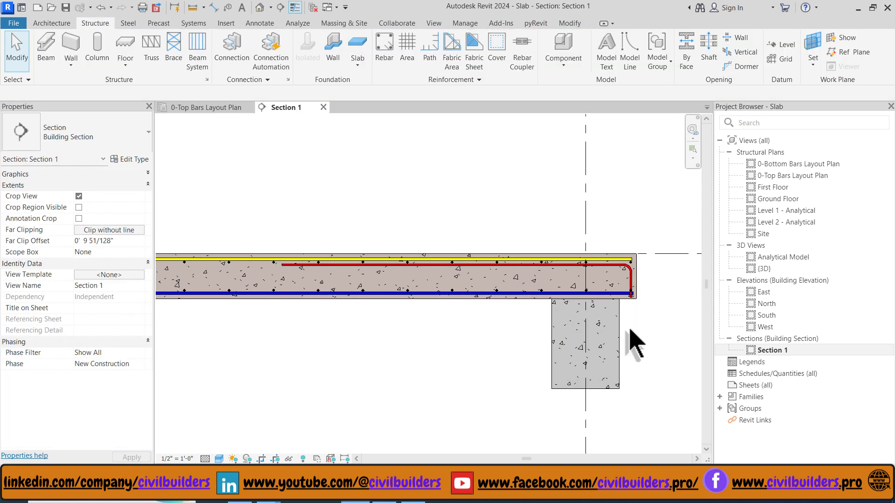
- Select the two extra bar sets along grids 1 and 4 in the 0-Top Bars Layout Plan
left_click(223, 112)
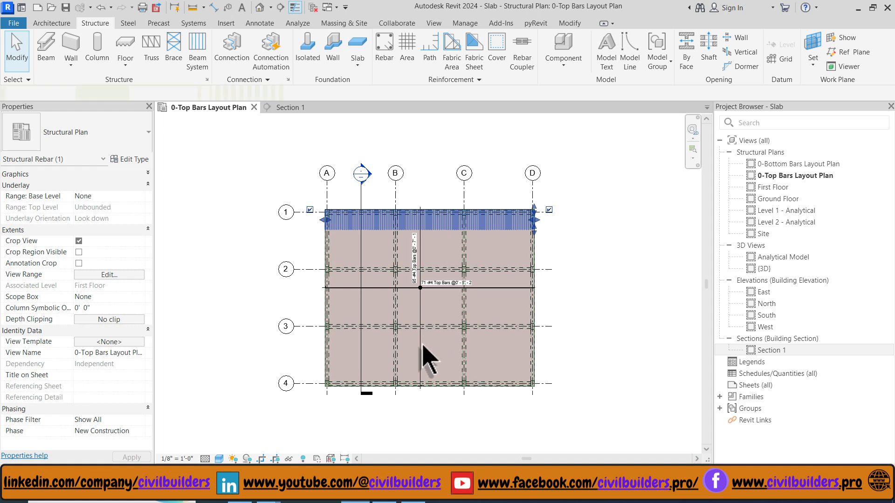
left_click(438, 373)
left_click(437, 374, "ctrl")
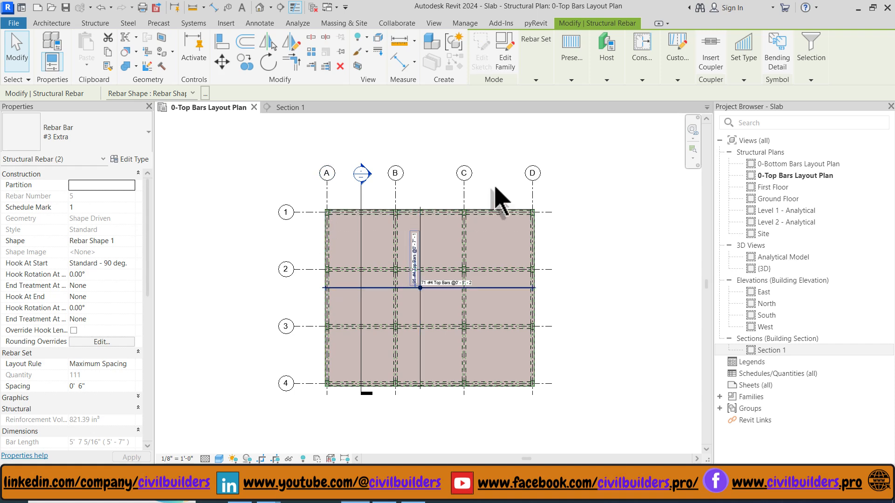
- Draw a section across the slab between grids 2 and 3, from beyond grid A past grid D, with a far clip offset of about 10"
left_click(361, 245)
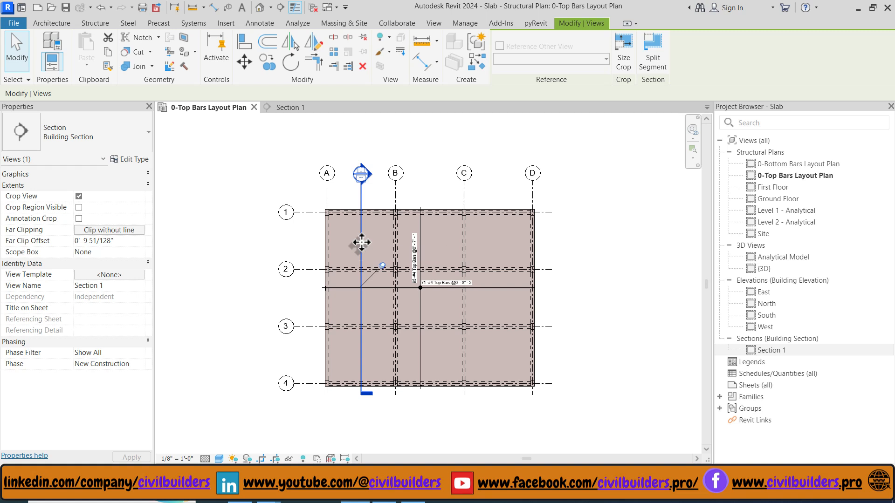
key("c")
key("s")
left_click(301, 308)
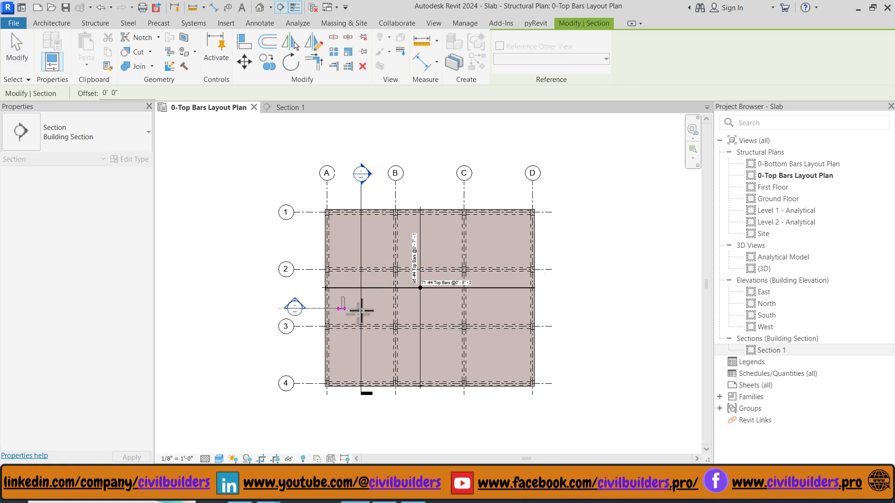
left_click(570, 309)
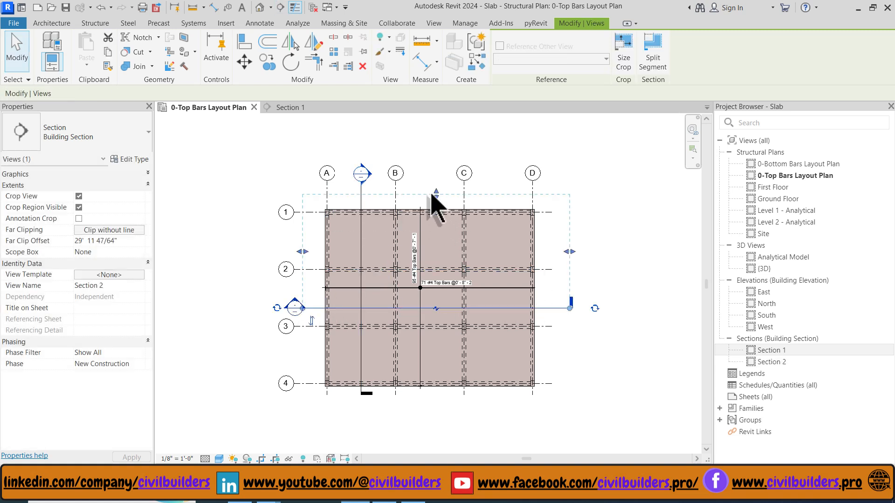
left_click_drag(436, 196, 439, 213)
left_click_drag(440, 303, 440, 303)
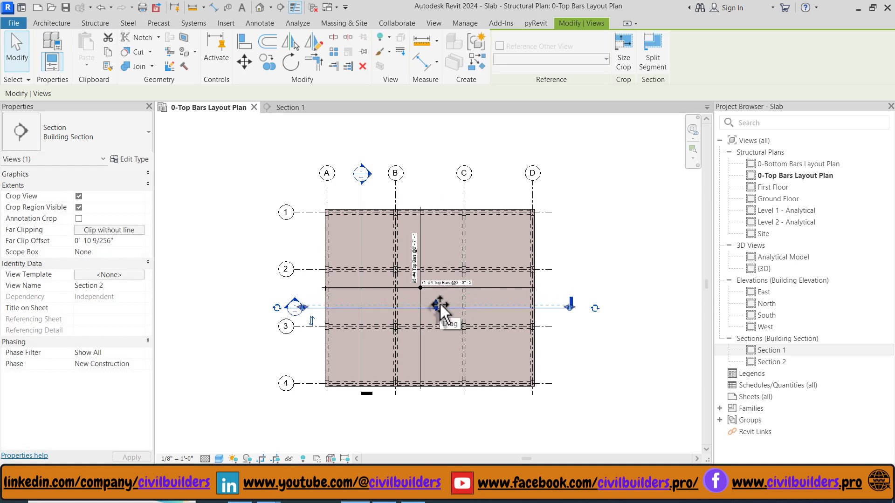
key("Escape")
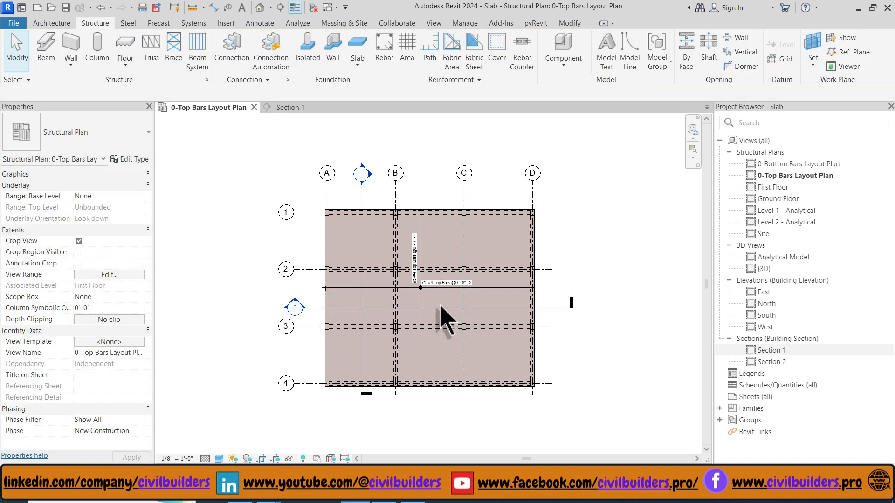
- Open the new section view between grids 2 and 3 and set its scale to 1/2" = 1'-0"
double_click(295, 308)
left_click(177, 459)
left_click(187, 261)
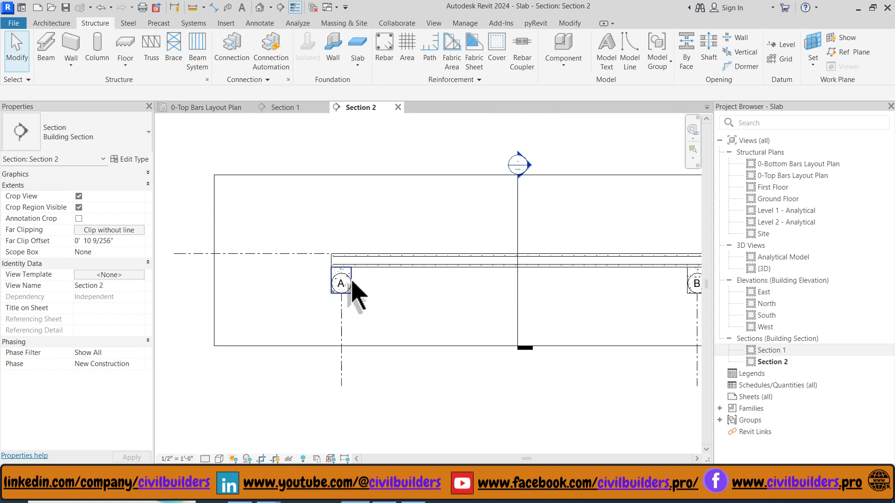
- Place a #3 Extra bar set of shape 00 in the slab at the grid A end, beneath the top reinforcement
scroll(357, 296, "up", 4)
left_click(384, 46)
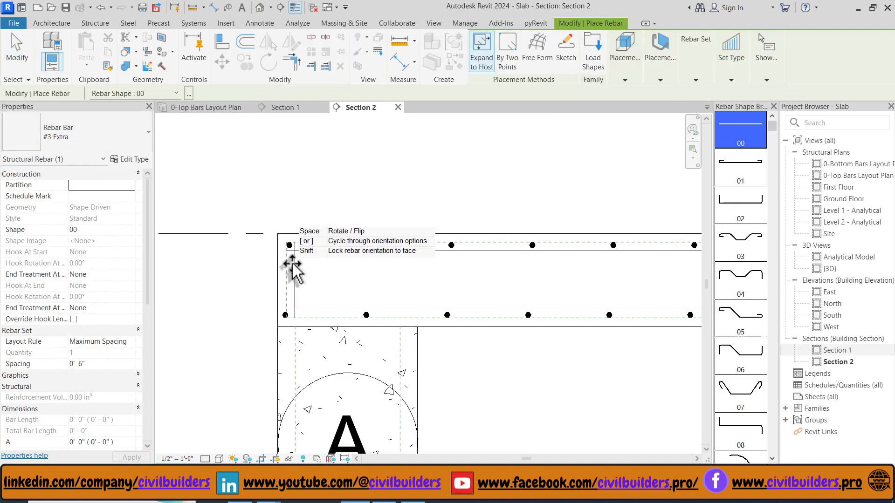
scroll(292, 261, "up", 3)
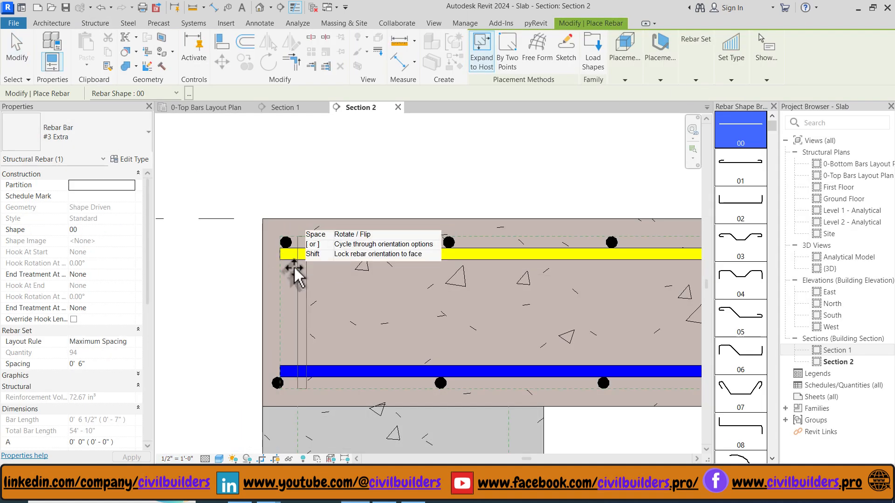
left_click(319, 268)
scroll(265, 243, "down", 8)
key("Escape")
key("Escape")
- Shorten the new extra bar set from its grid D end so it extends only a short way past the grid A beam
scroll(264, 243, "down", 3)
scroll(528, 285, "up", 4)
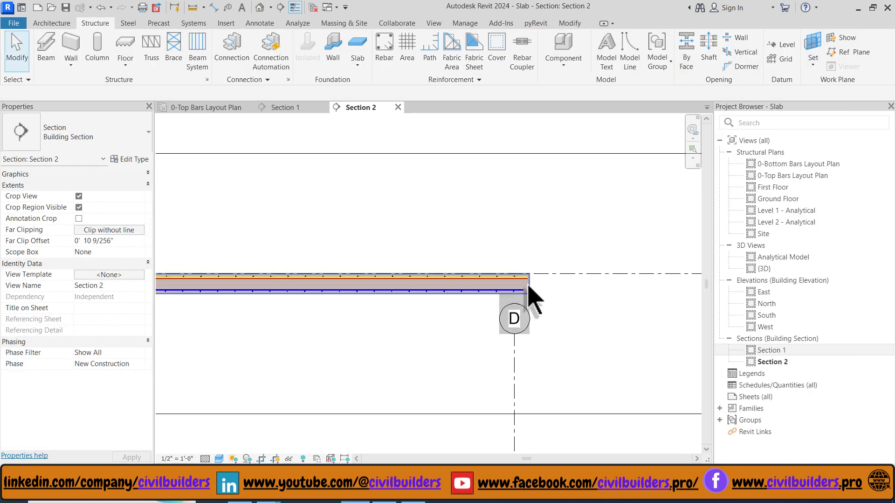
scroll(528, 285, "up", 5)
left_click(542, 270)
scroll(541, 271, "down", 9)
left_click_drag(561, 267, 453, 282)
- Add an aligned dimension from the grid A beam's inner face to the extra bar's free end
scroll(249, 275, "up", 6)
scroll(333, 233, "up", 2)
key("d")
key("i")
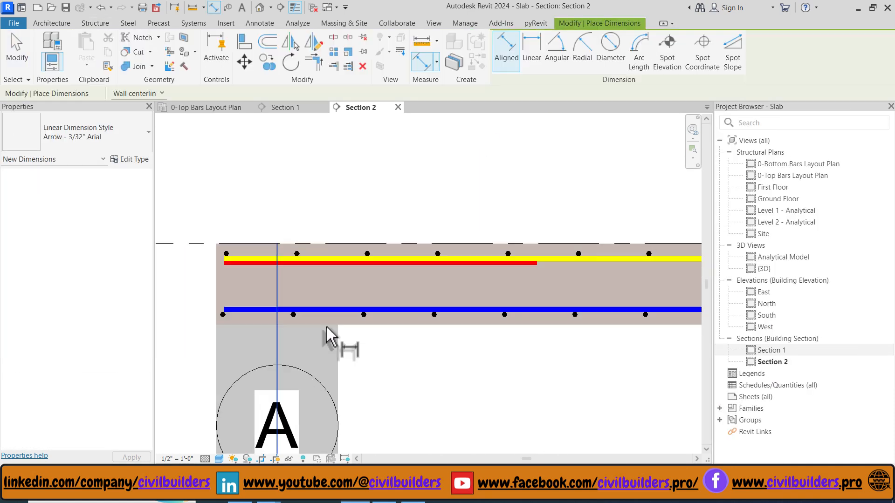
left_click(338, 339)
left_click(513, 275)
left_click(517, 303)
key("Escape")
key("Escape")
- Set the distance from the grid A beam's inner face to the extra bar's free end to 4'
left_click(508, 228)
left_click(431, 321)
type("4")
key("Return")
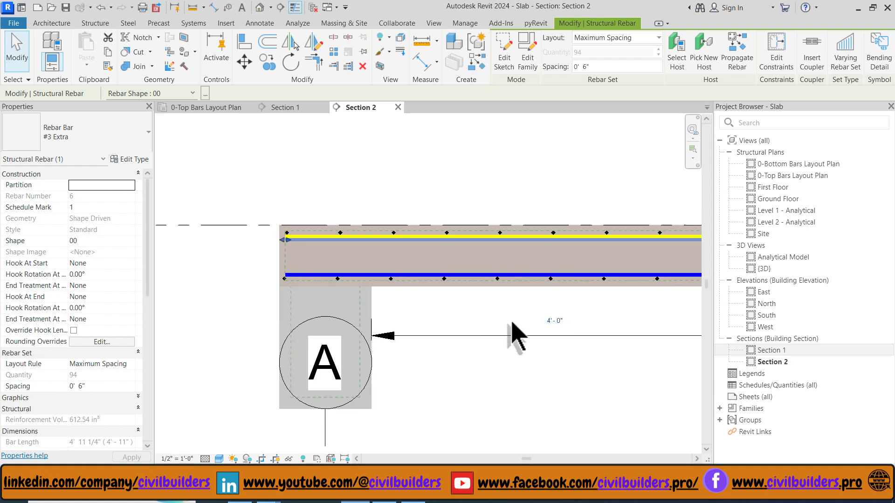
key("Escape")
- Give the extra bar set a 90-degree standard hook at its grid A end
scroll(394, 330, "down", 4)
scroll(340, 282, "up", 3)
left_click(379, 313)
left_click(130, 263)
left_click(111, 284)
key("Escape")
scroll(343, 305, "down", 5)
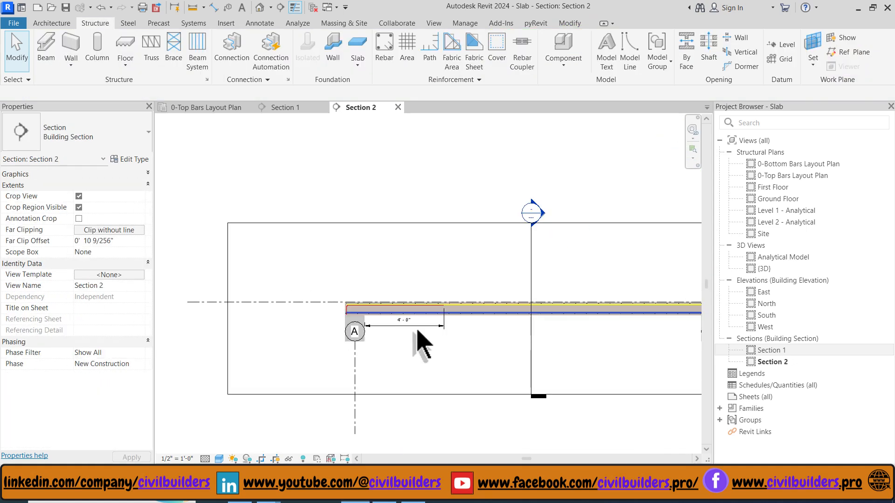
- Place another #3 Extra bar set of shape 00 in the slab at the grid D end, beneath the top reinforcement
scroll(468, 315, "up", 3)
key("r")
key("b")
scroll(503, 300, "up", 5)
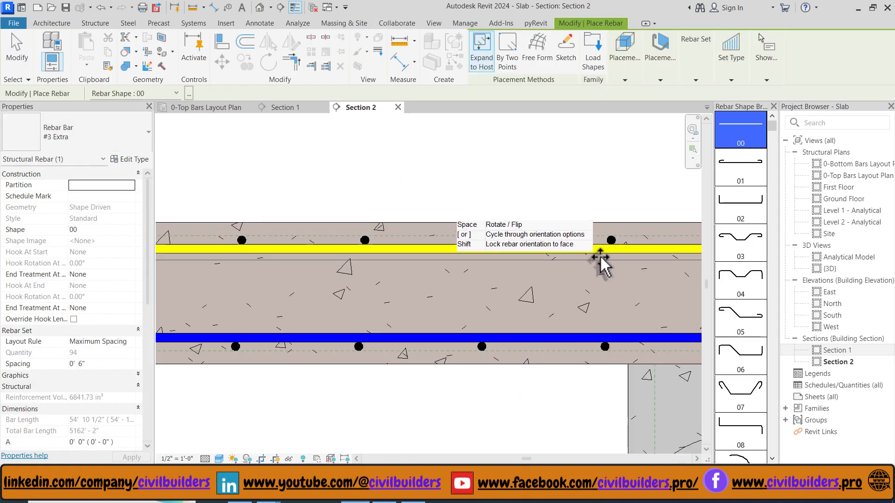
left_click(600, 255)
key("Escape")
key("Escape")
- Shorten the grid D extra bar set so it extends about 3' 7" into the span from the beam's inner face
scroll(525, 315, "down", 6)
scroll(302, 320, "up", 7)
left_click(353, 316)
scroll(320, 319, "down", 8)
left_click_drag(319, 318, 415, 316)
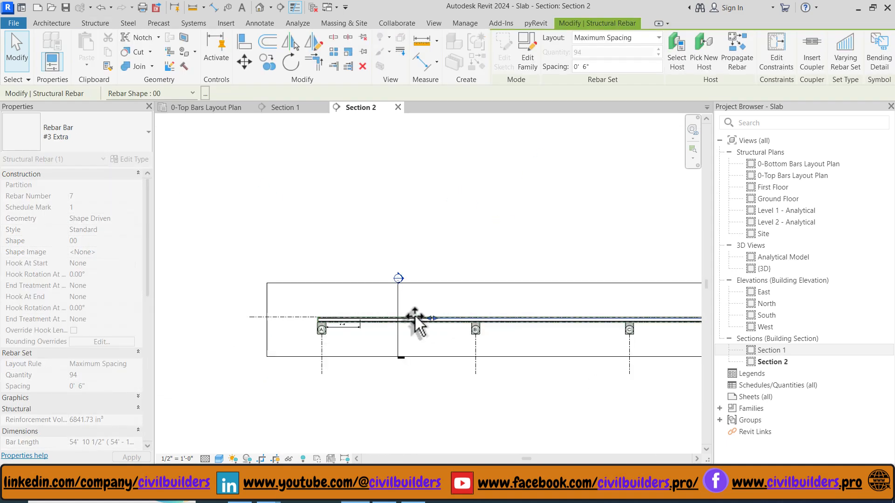
scroll(416, 316, "up", 3)
key("Escape")
- Add an aligned dimension from the extra bar's free end to the grid D beam's inner face
scroll(447, 320, "up", 4)
key("d")
key("i")
scroll(212, 329, "up", 4)
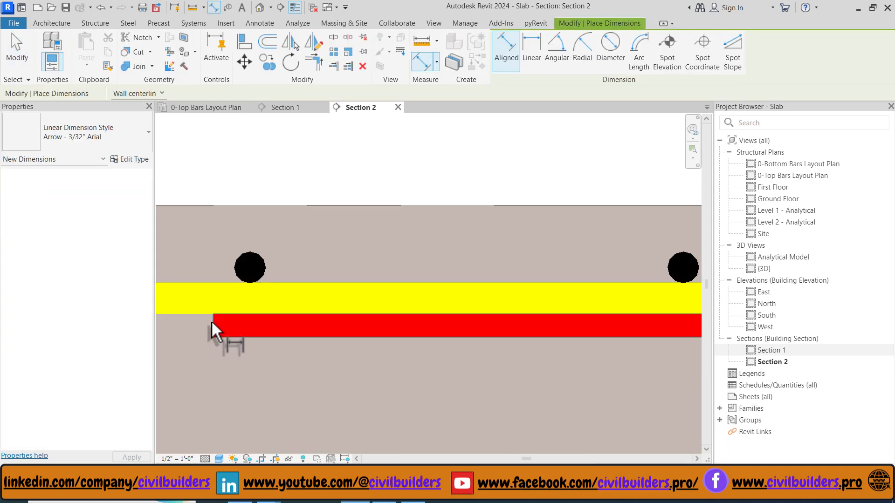
left_click(213, 325)
scroll(214, 299, "down", 5)
left_click(453, 319)
left_click(396, 330)
key("Escape")
key("Escape")
- Set the distance from the grid D beam's inner face to the extra bar's free end to 4'
left_click(321, 254)
left_click(347, 320)
type("4")
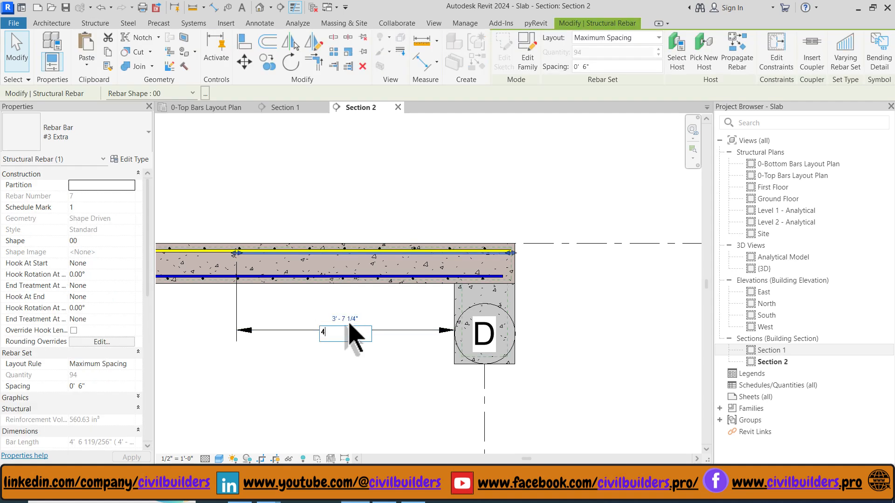
key("Return")
- Give the extra bar a 90-degree standard hook at its grid D end and delete the dimension beside that beam
left_click(472, 278)
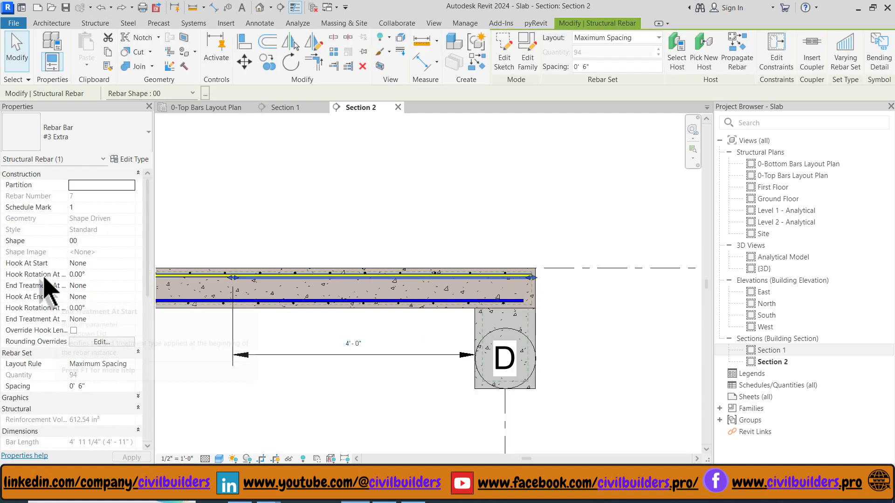
left_click(121, 297)
left_click(131, 297)
left_click(119, 323)
left_click(591, 315)
scroll(499, 325, "up", 2)
left_click(495, 353)
key("Delete")
scroll(591, 314, "down", 2)
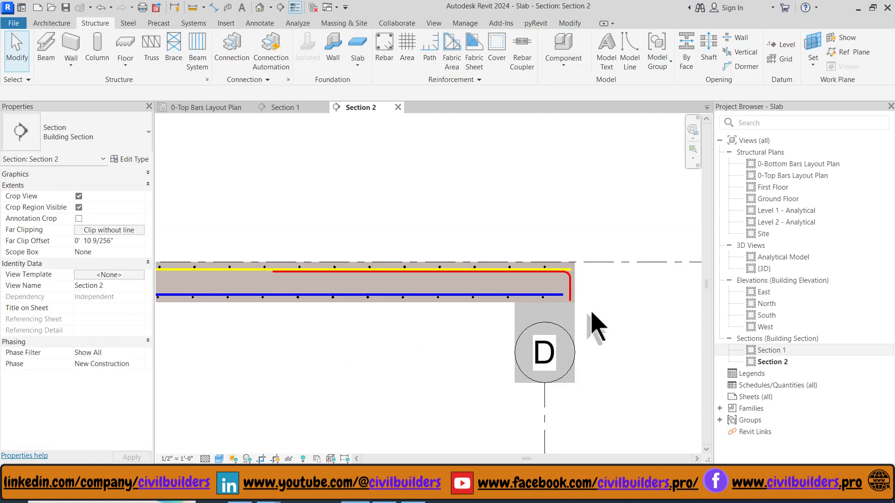
middle_click(591, 315)
middle_click(591, 315)
- In the 0-Top Bars Layout Plan, show only one selected bar of the extra set along grid D
left_click(210, 107)
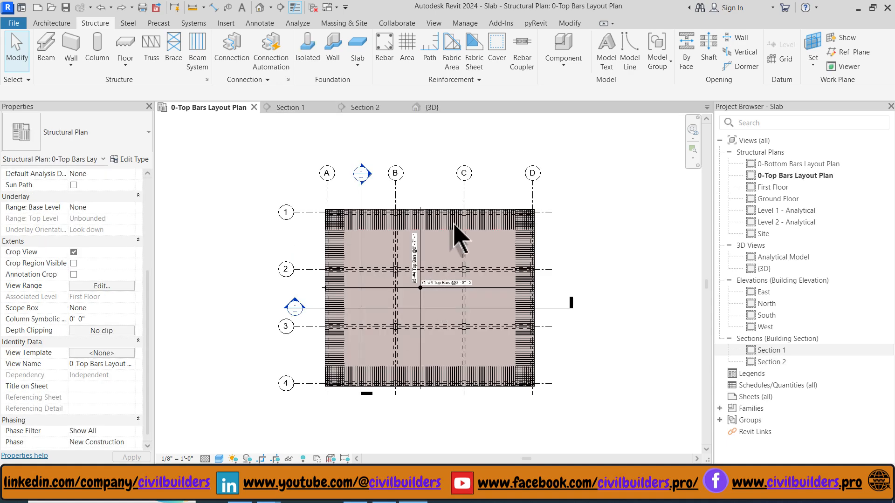
left_click(524, 271)
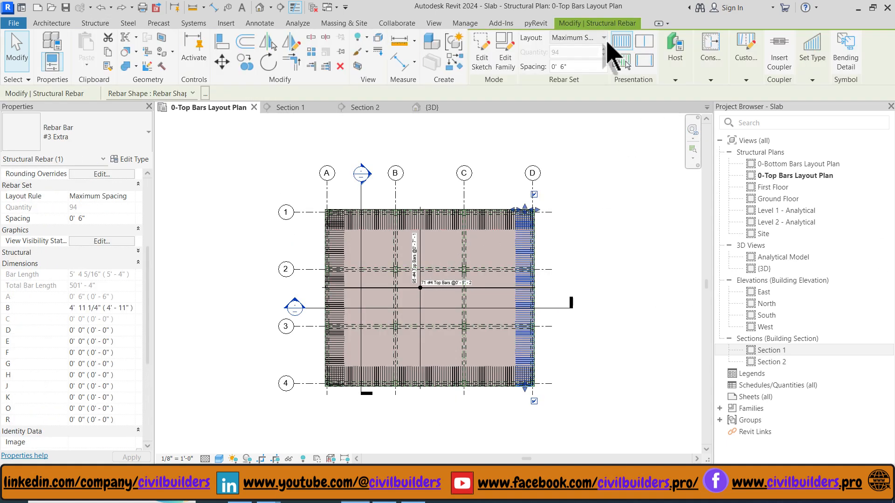
left_click(621, 59)
scroll(533, 228, "up", 3)
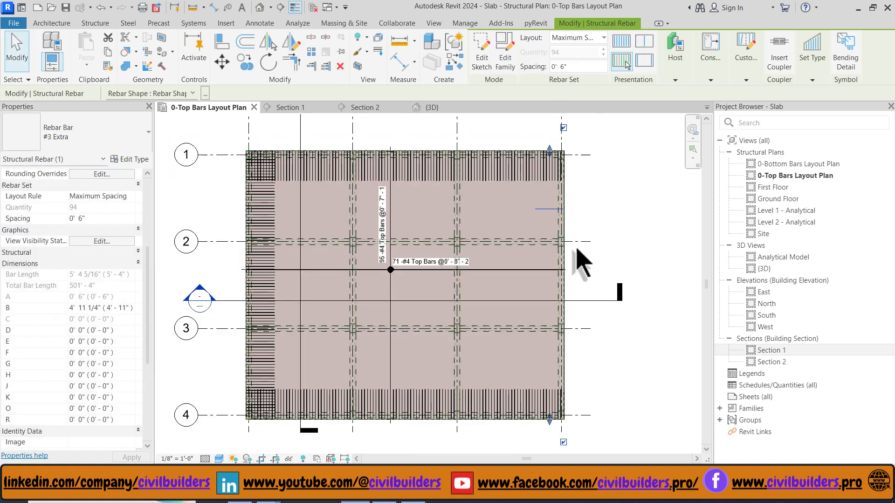
- Show only one selected bar in each of the extra sets along grids 4 and A
left_click(621, 61)
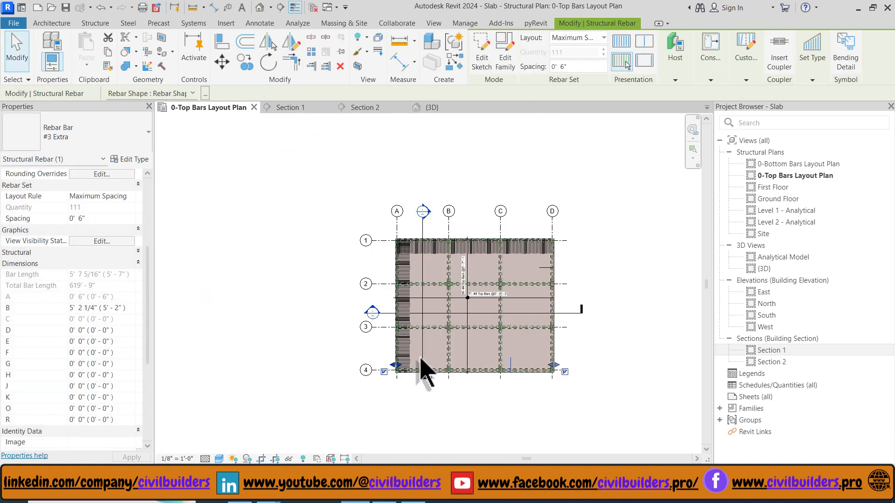
scroll(426, 368, "up", 3)
left_click(622, 59)
scroll(410, 358, "up", 3)
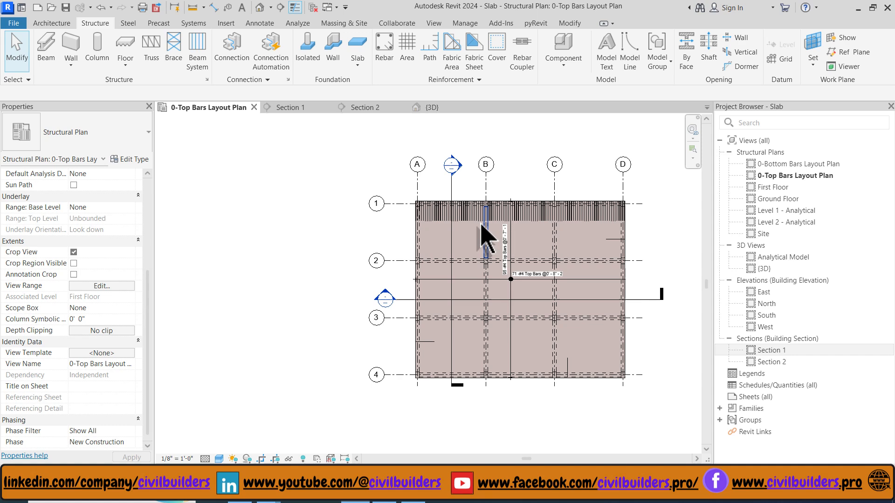
- Show only one bar, between grids A and B, of the extra set along grid 1
left_click(485, 233)
left_click(621, 59)
scroll(535, 211, "up", 3)
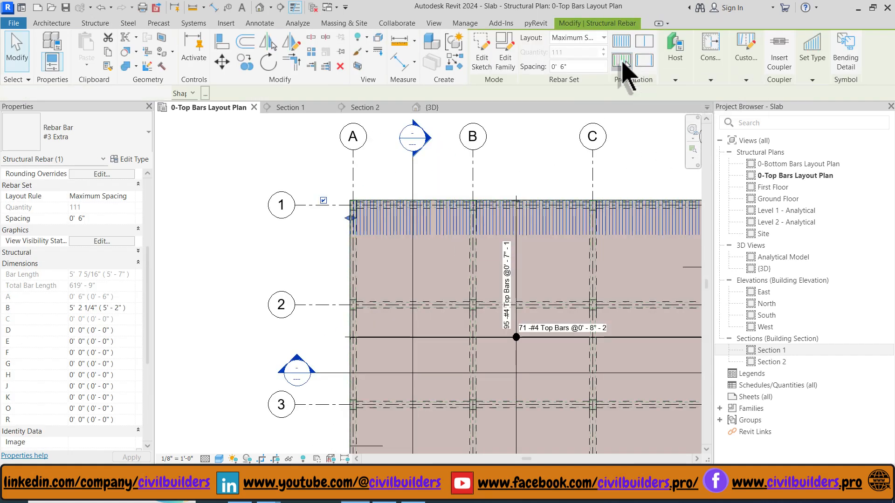
left_click(625, 63)
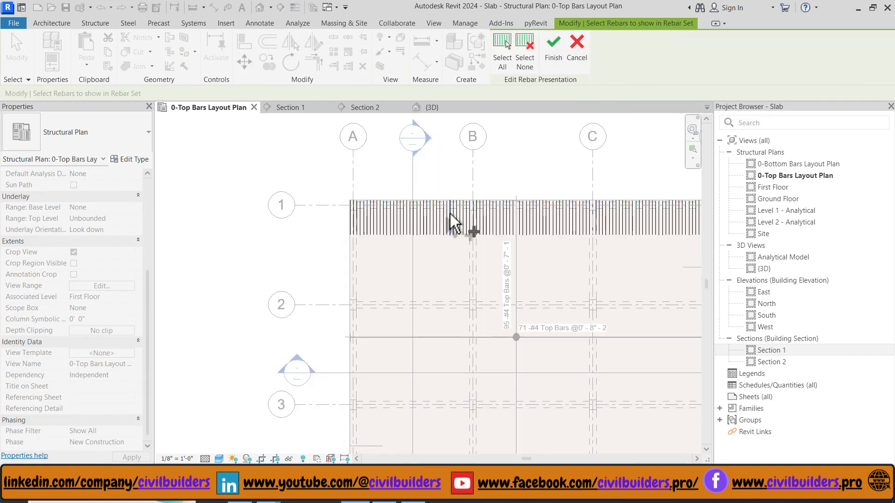
left_click(451, 224)
left_click(545, 82)
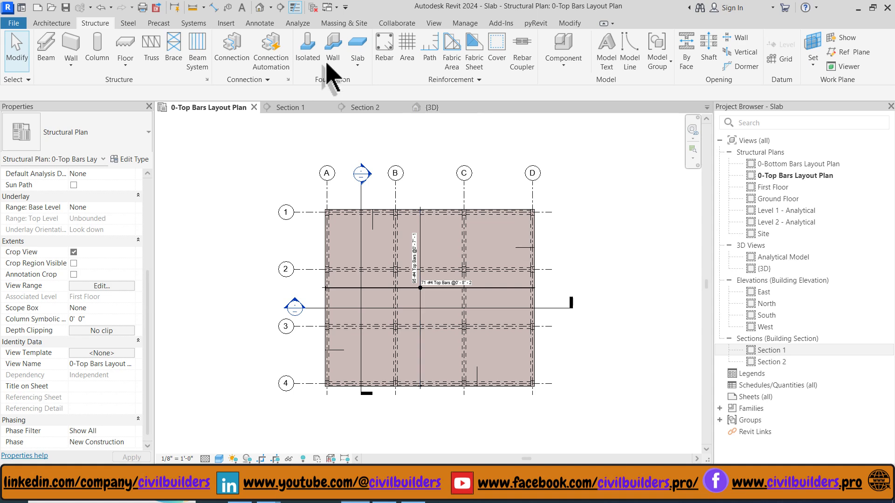
- Tag the extra bar at grid 1 with a vertical Structural Rebar Section multi-rebar annotation, placing its tag beside the bar
left_click(260, 22)
left_click(678, 66)
left_click(662, 112)
scroll(388, 212, "up", 4)
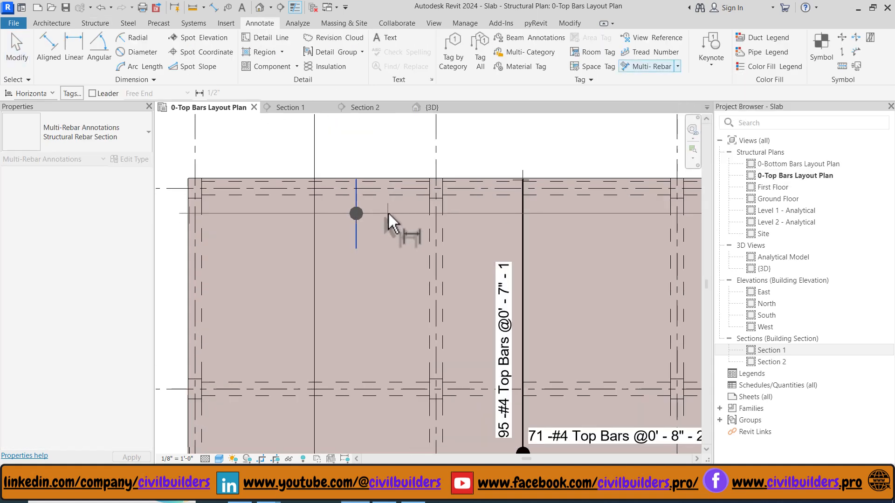
left_click(52, 93)
left_click(33, 115)
left_click(374, 224)
left_click(334, 264)
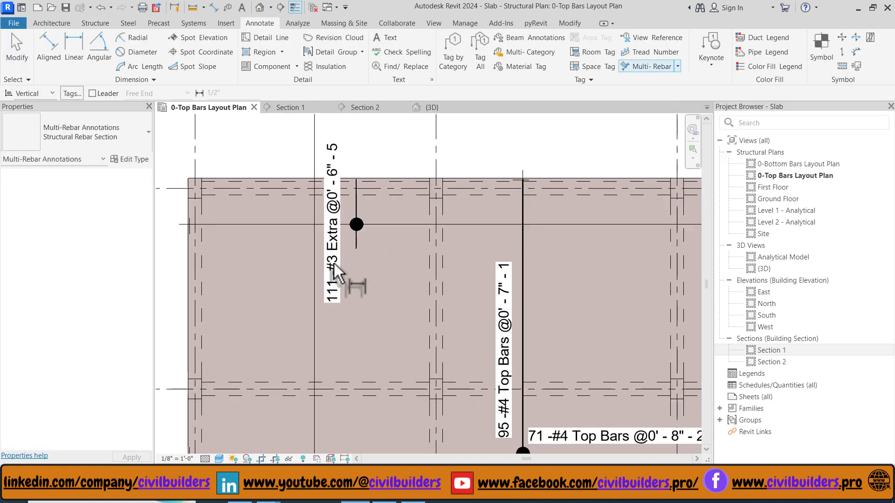
- Tag the extra bars at grids 4, A and D with multi-rebar annotations, vertical at grid 4 and horizontal at grids A and D
scroll(485, 225, "down", 4)
scroll(413, 350, "up", 5)
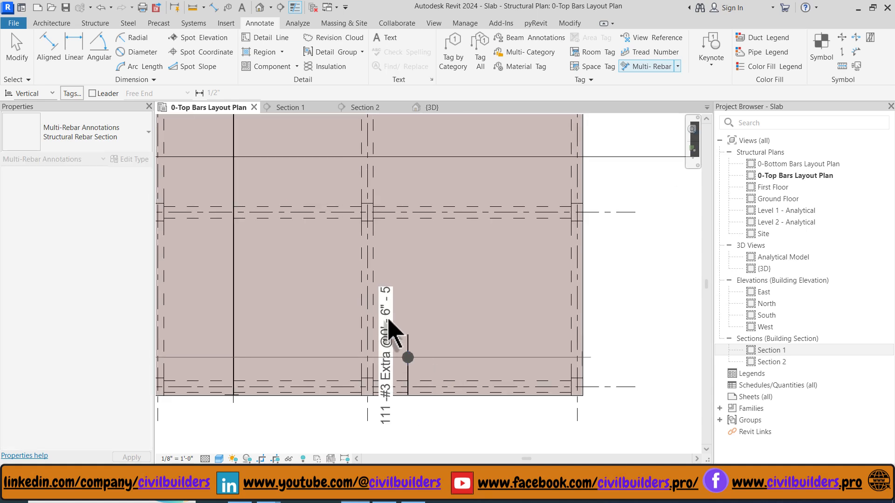
scroll(389, 326, "down", 5)
left_click(33, 105)
scroll(499, 230, "up", 5)
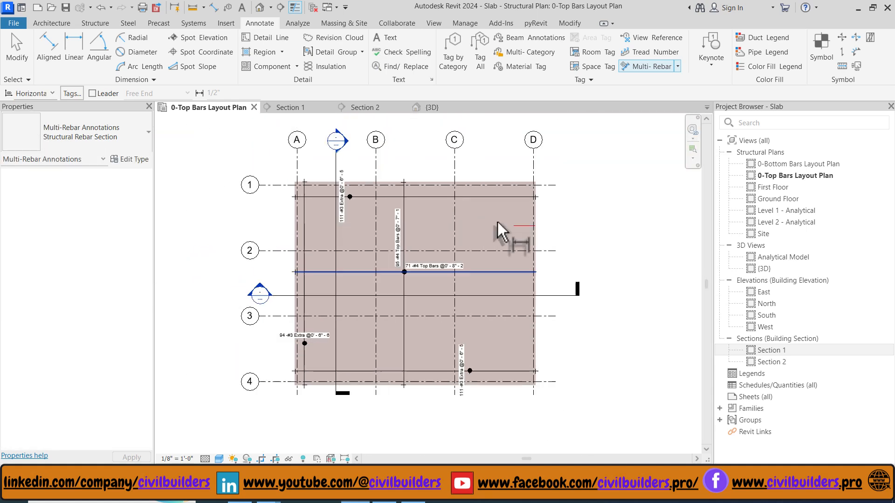
key("Escape")
scroll(604, 244, "down", 5)
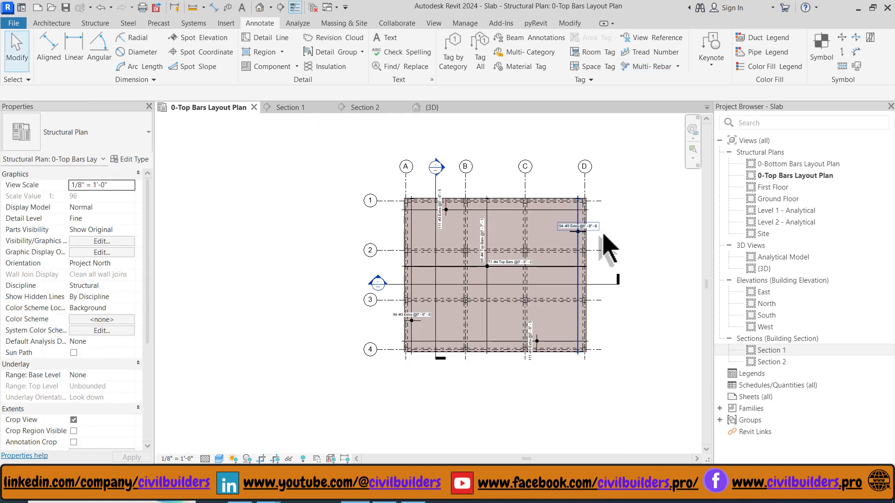
- Duplicate the grid 1 annotation's type as Structural Rebar Section 2 and set its dimension style to MRA Diagonal 3/32" Arial
scroll(402, 205, "up", 5)
left_click(354, 208)
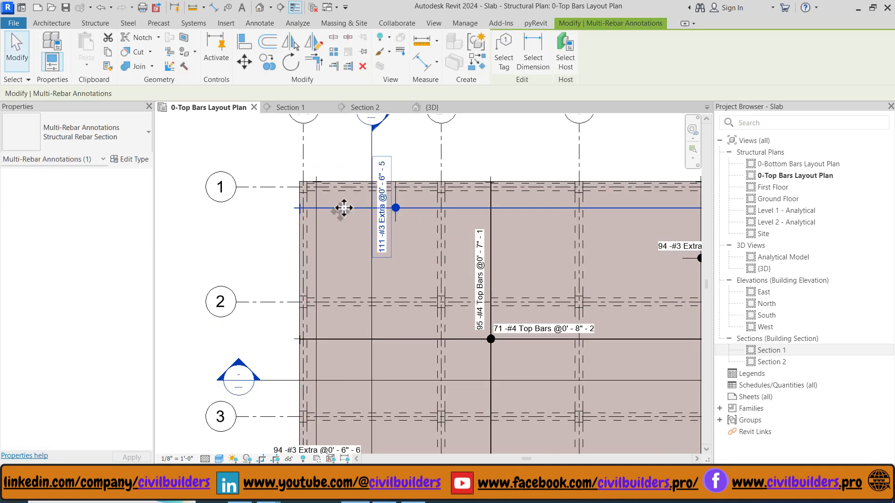
left_click(130, 159)
left_click(572, 152)
left_click(386, 306)
left_click(587, 272)
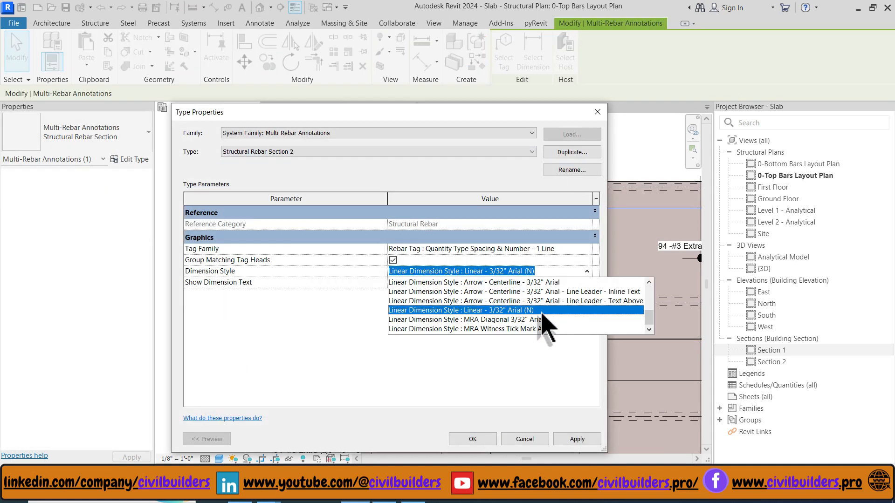
left_click(513, 319)
left_click(472, 439)
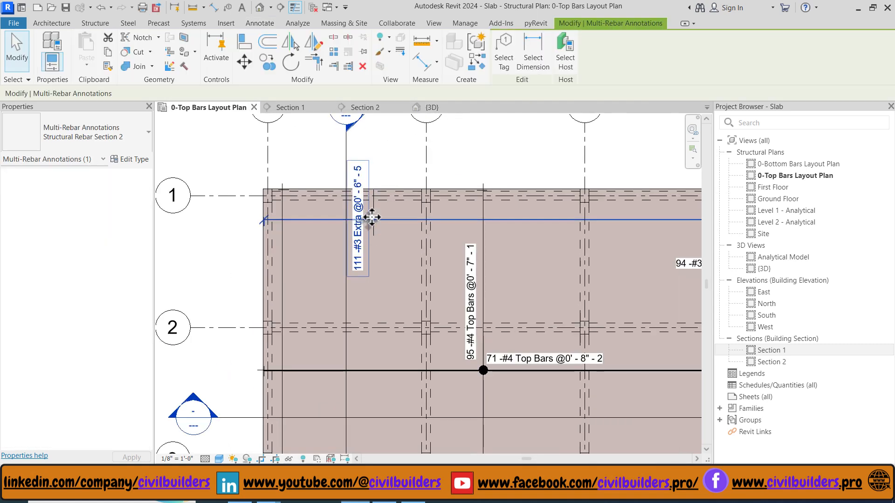
- Match the extra-bar annotations at grids 4, A and D to the Structural Rebar Section 2 type of the grid 1 annotation
key("m")
key("a")
scroll(469, 348, "up", 3)
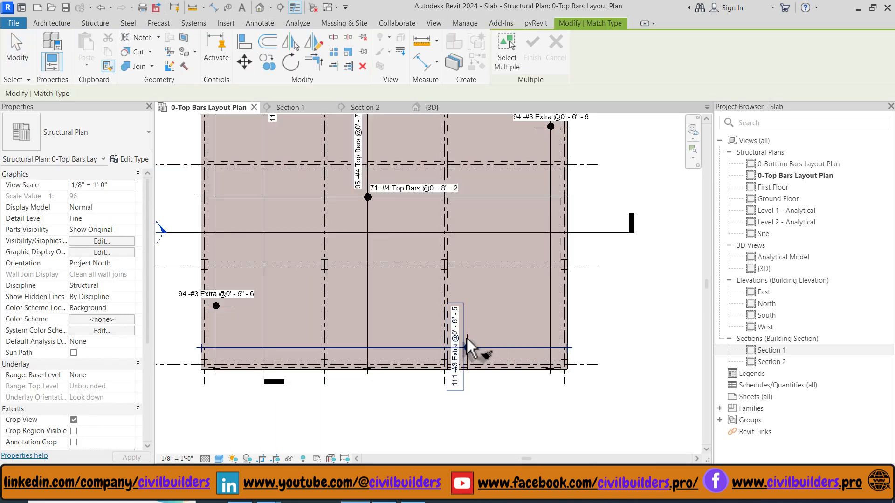
scroll(445, 332, "down", 5)
key("Escape")
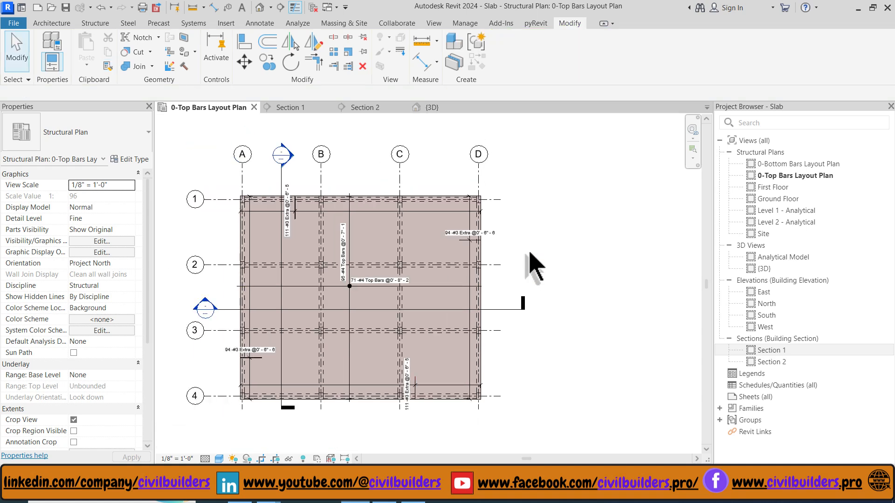
- Reposition the tags of the four extra-bar annotations at grids A, 4, D and 1 so they sit neatly beside their bars inside the slab
scroll(531, 261, "up", 4)
left_click(534, 244)
scroll(369, 256, "up", 5)
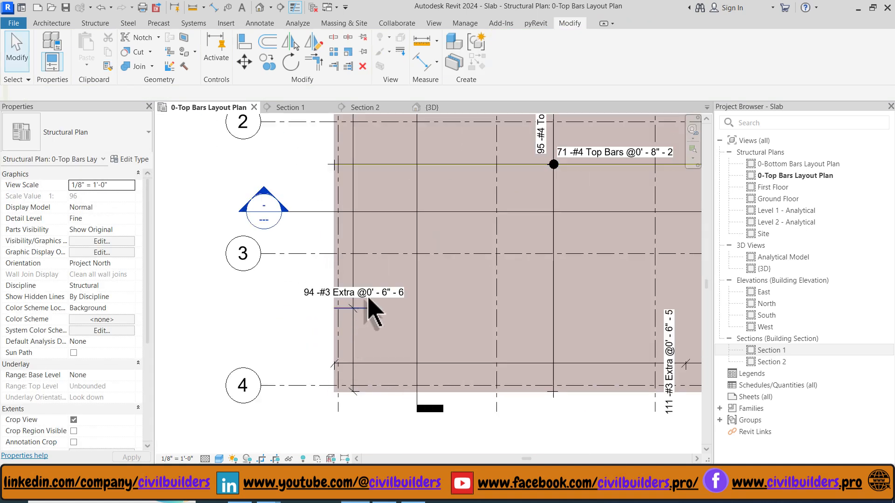
left_click_drag(336, 302, 401, 300)
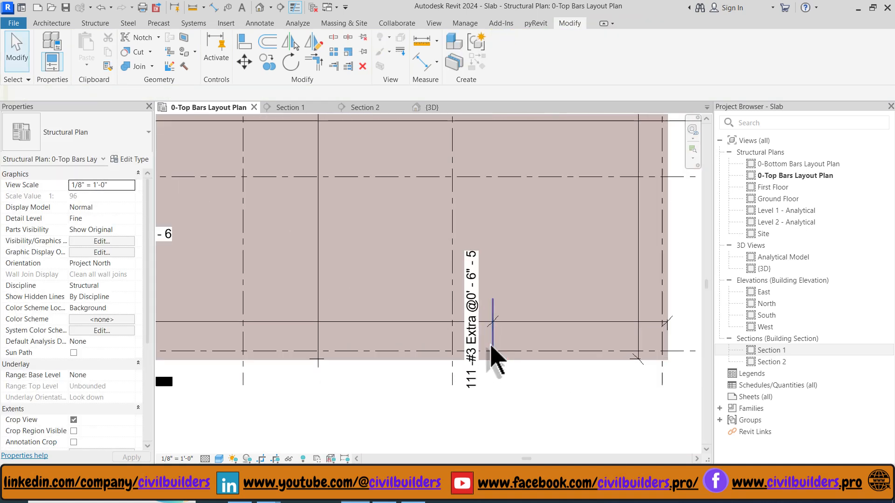
left_click(481, 322)
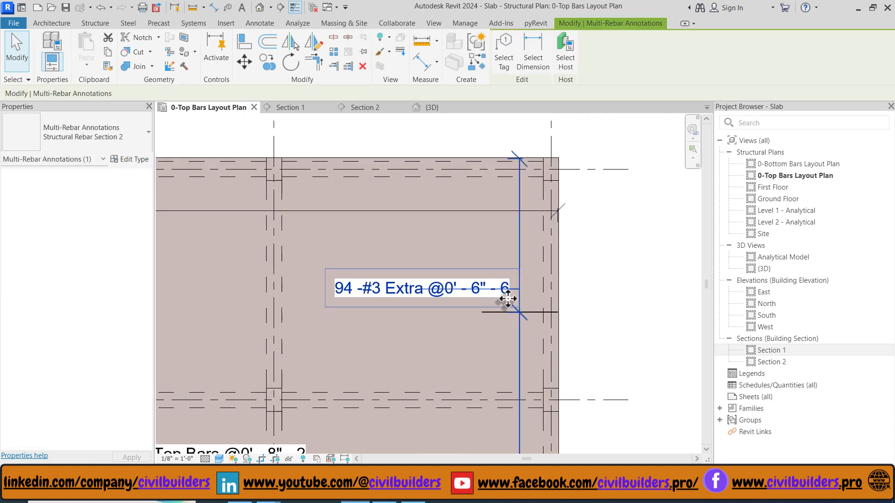
left_click(508, 292)
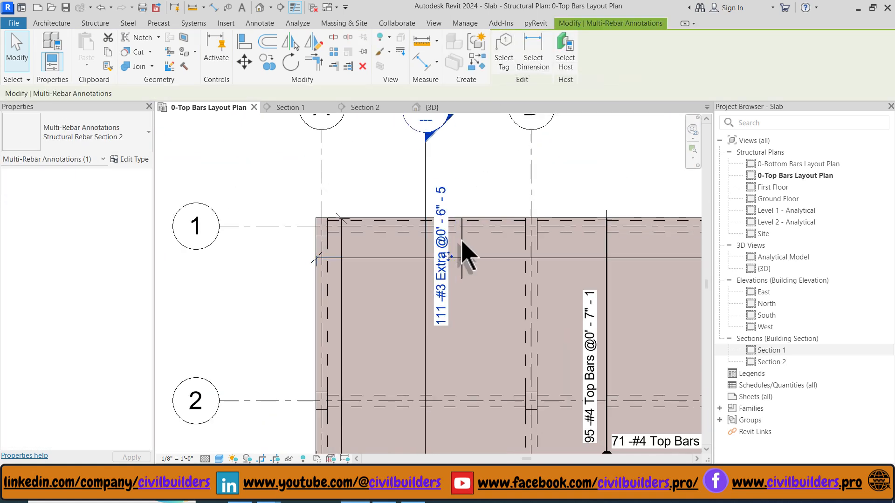
left_click(464, 292)
left_click_drag(464, 290, 470, 290)
left_click(475, 172)
middle_click(476, 172)
middle_click(476, 173)
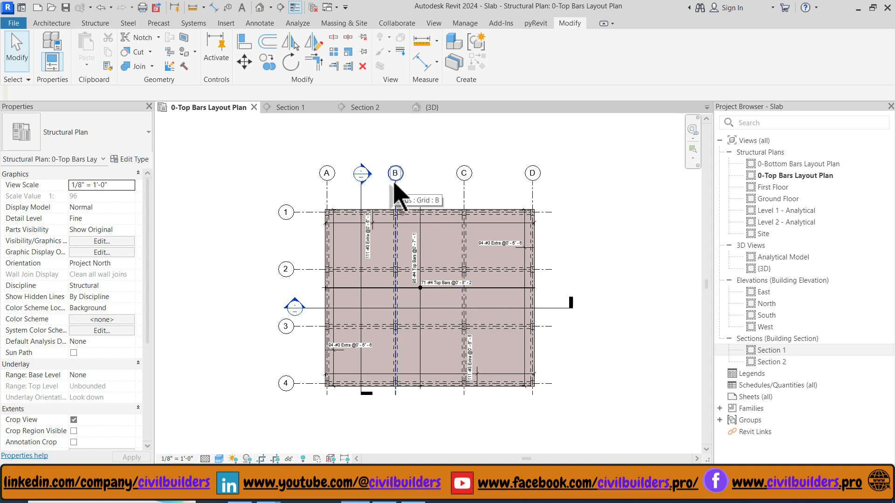
- Place bending details for the extra bars at grids 1 and 4 outside the slab, beyond the edges they belong to
scroll(419, 229, "up", 3)
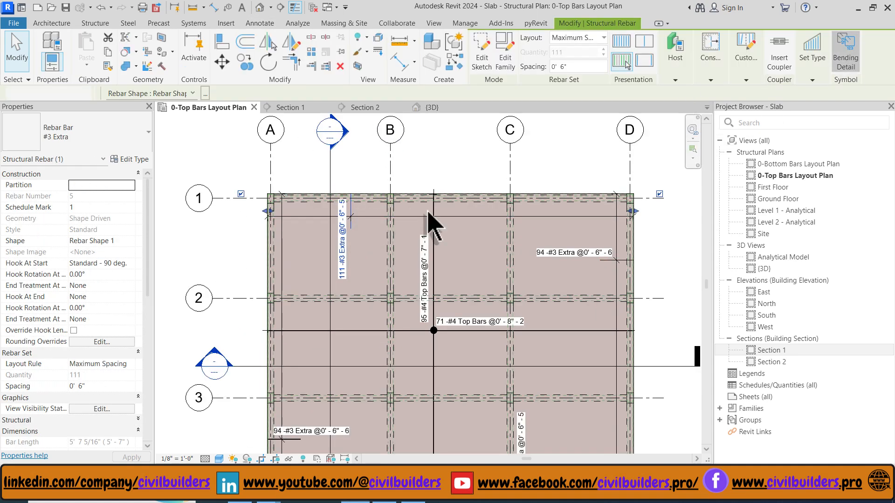
scroll(436, 205, "up", 4)
scroll(435, 205, "down", 4)
scroll(485, 310, "down", 2)
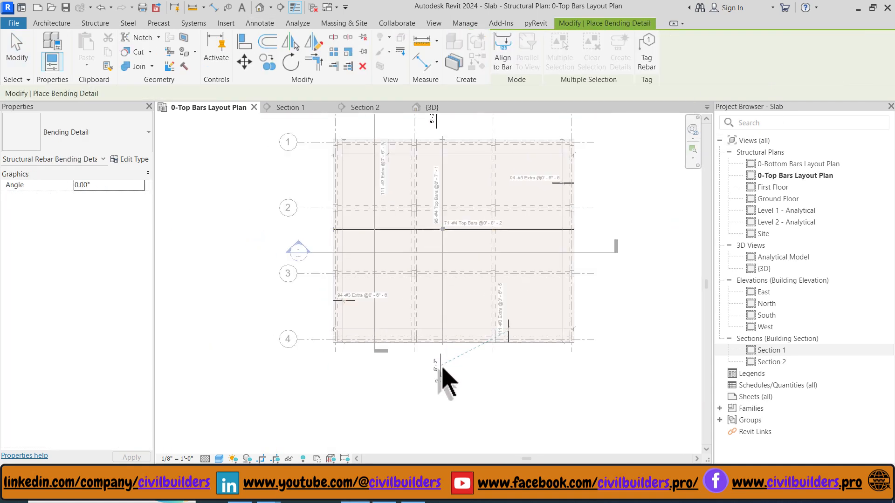
scroll(443, 376, "up", 1)
key("Escape")
left_click(396, 373)
key("Escape")
- Move the tag of the grid A extra-bar annotation further into the slab, clear of its dimension line
scroll(399, 365, "up", 6)
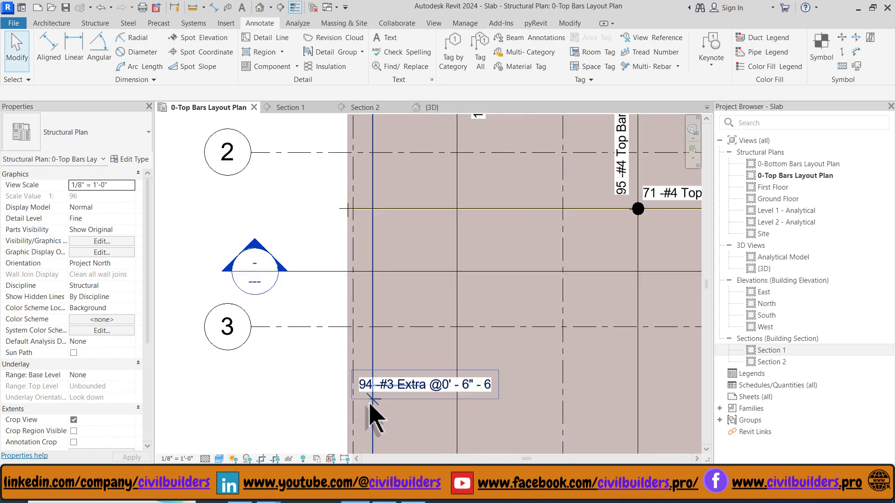
scroll(369, 402, "down", 1)
middle_click_drag(399, 393, 442, 330)
left_click(442, 329)
left_click(582, 44)
left_click_drag(465, 321, 489, 321)
key("Escape")
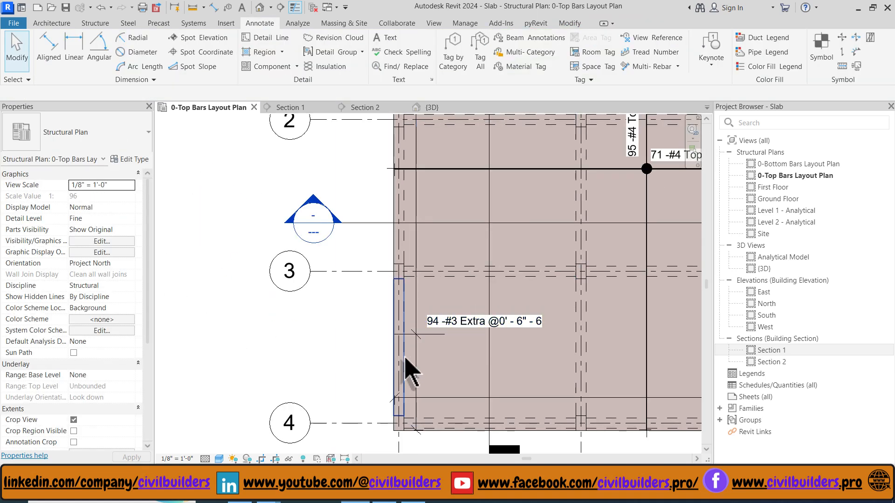
- Place bending details for the extra bars at grids A and D outside the slab, beside the edges they belong to
left_click(405, 335)
left_click(844, 60)
key("Escape")
scroll(350, 280, "down", 5)
scroll(493, 279, "up", 1)
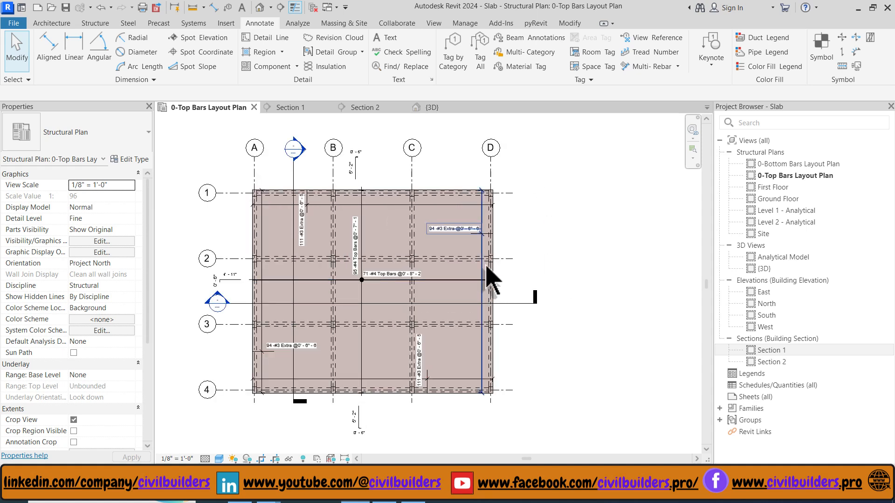
scroll(469, 257, "up", 3)
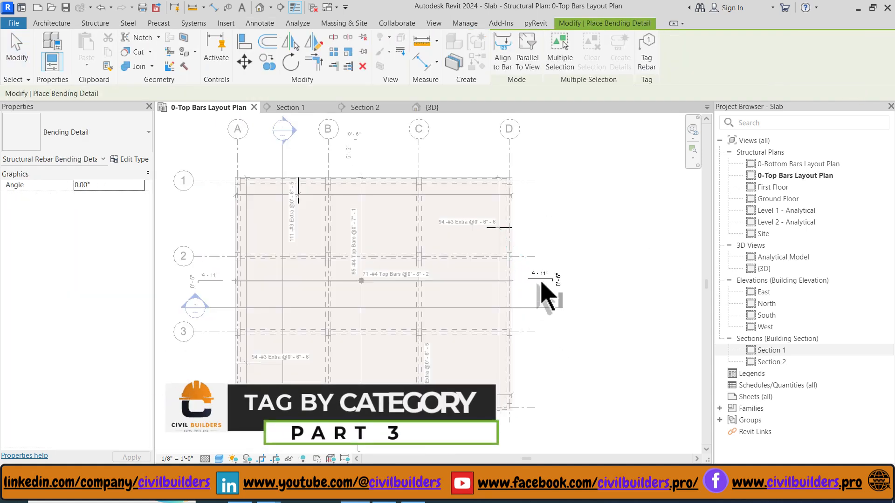
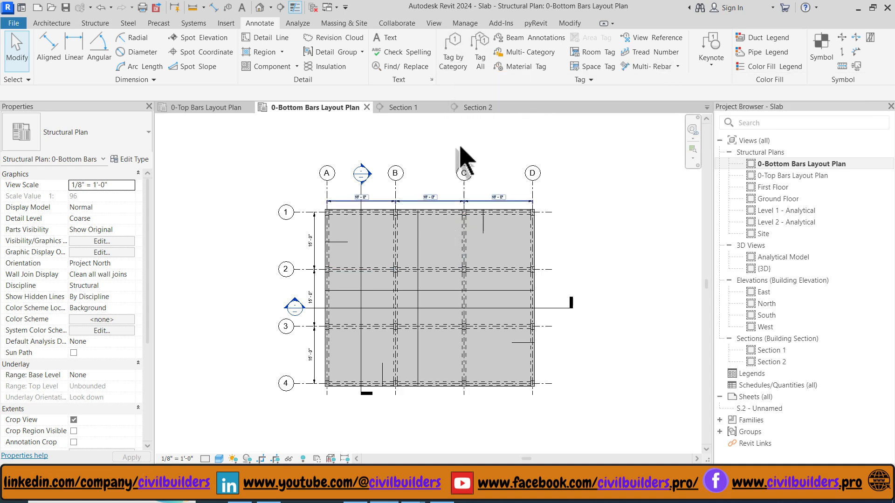
- In the 0-Bottom Bars Layout Plan, tag the extra bars at grids 1 and A by category
left_click(456, 70)
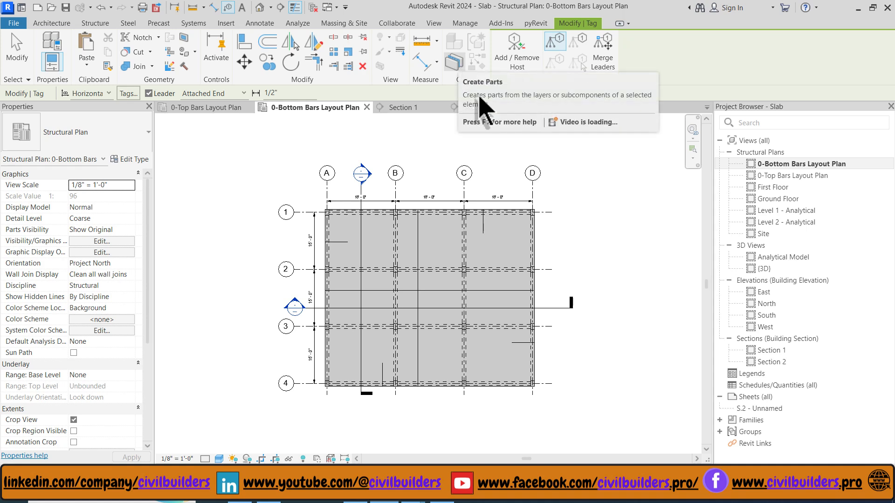
scroll(471, 233, "up", 5)
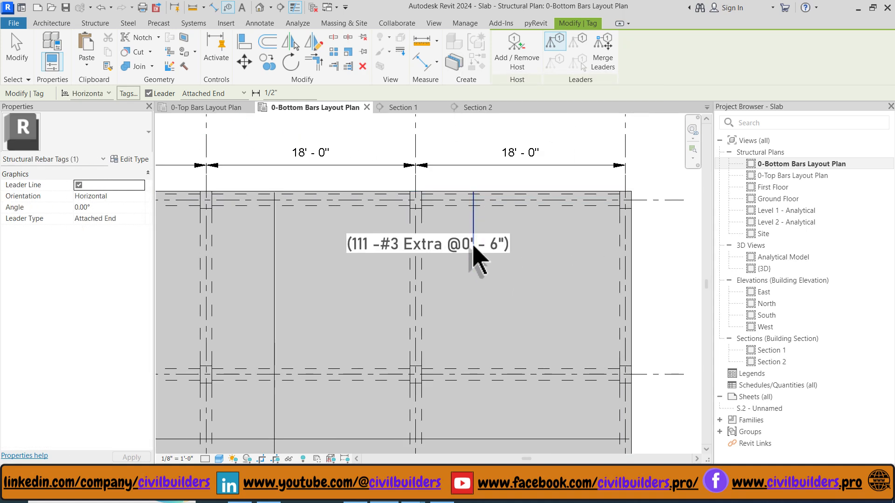
left_click(471, 243)
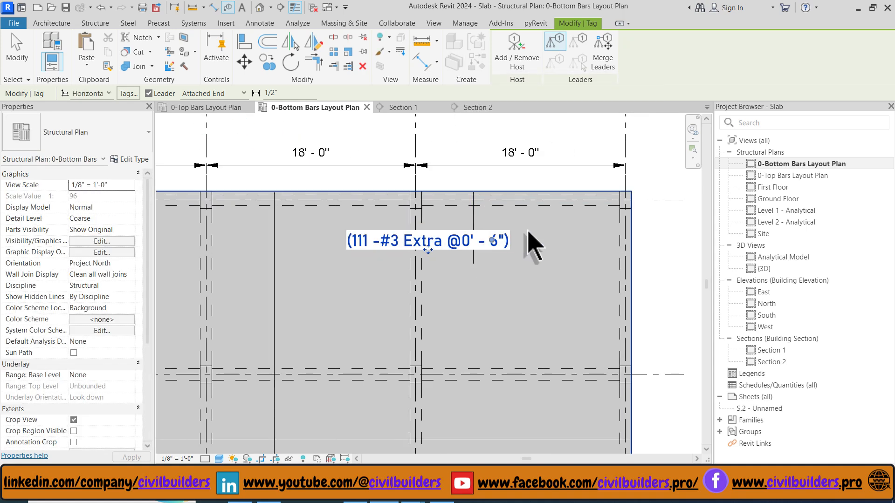
scroll(528, 229, "down", 1)
middle_click_drag(298, 261, 409, 248)
left_click(269, 263)
- Tag the extra bars at grids 4 and D by category with horizontal rebar tags
scroll(269, 264, "down", 1)
middle_click_drag(260, 381, 284, 270)
left_click(367, 379)
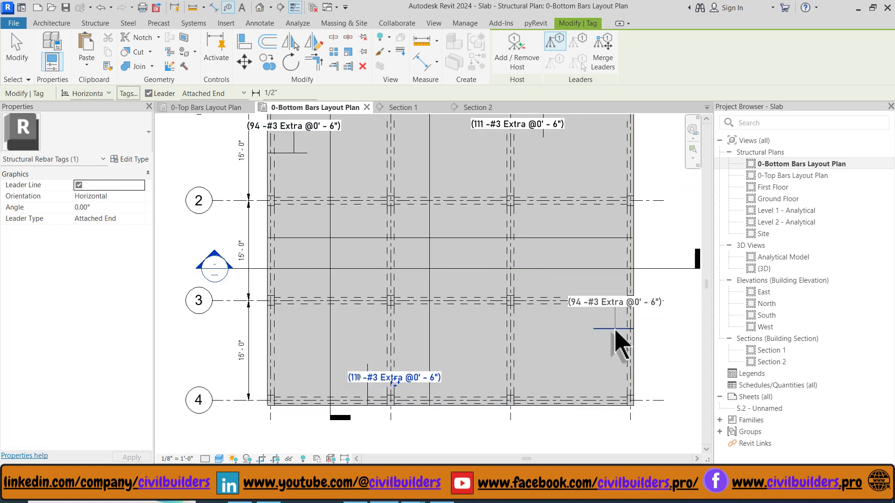
left_click(615, 328)
scroll(614, 328, "down", 1)
middle_click_drag(614, 328, 643, 393)
key("Escape")
- Rotate the extra-bar tags at grids 1 and 4 to vertical and move the tags close to their bars
scroll(560, 219, "up", 4)
middle_click_drag(559, 218, 539, 277)
left_click(540, 276)
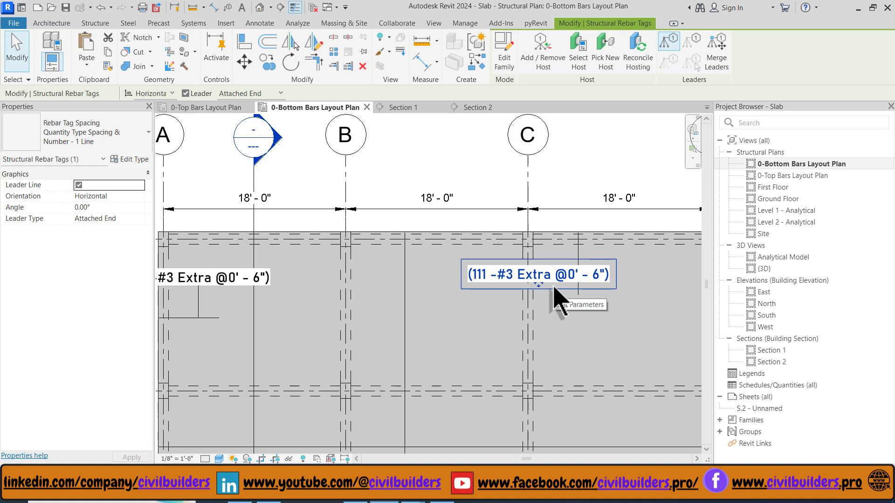
key("space")
left_click(691, 277)
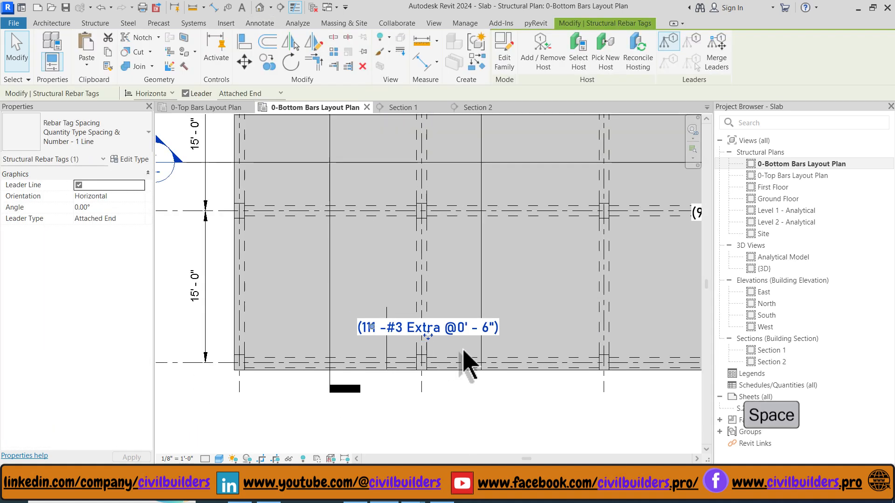
key("space")
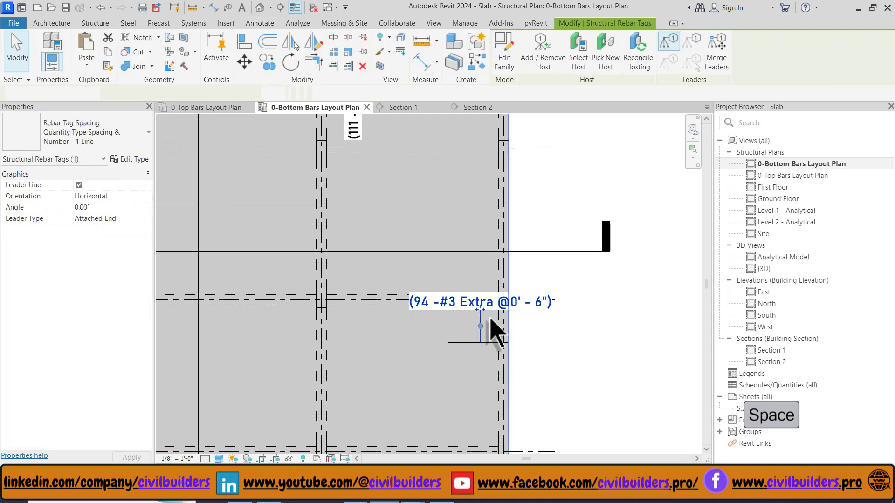
left_click(493, 330)
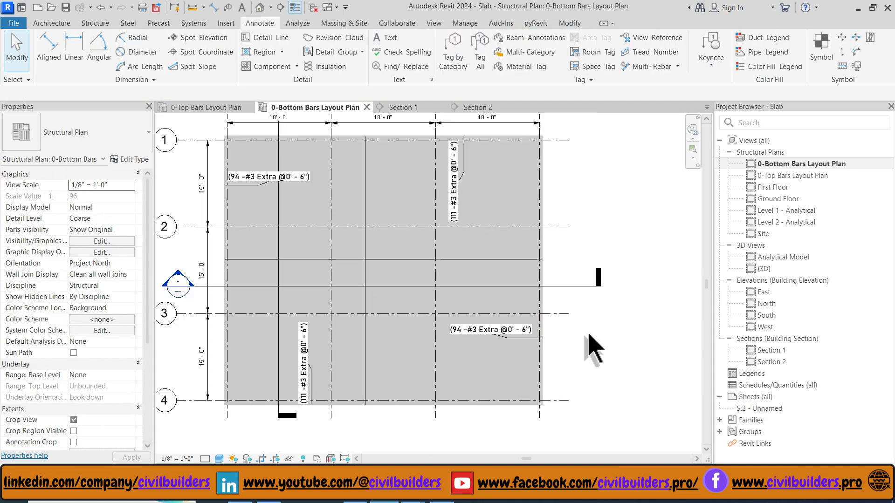
- Turn off the leader lines of the four extra-bar tags at grids D, 1, A and 4
scroll(507, 354, "up", 3)
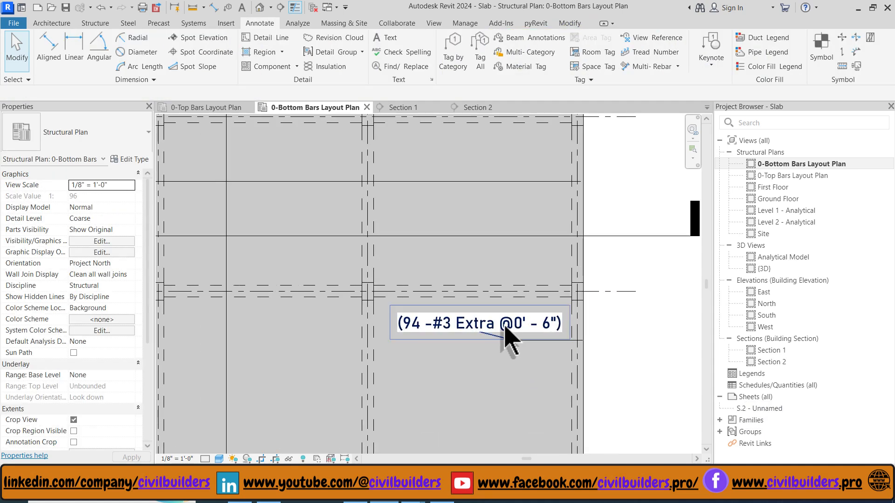
left_click(507, 336)
key("Escape")
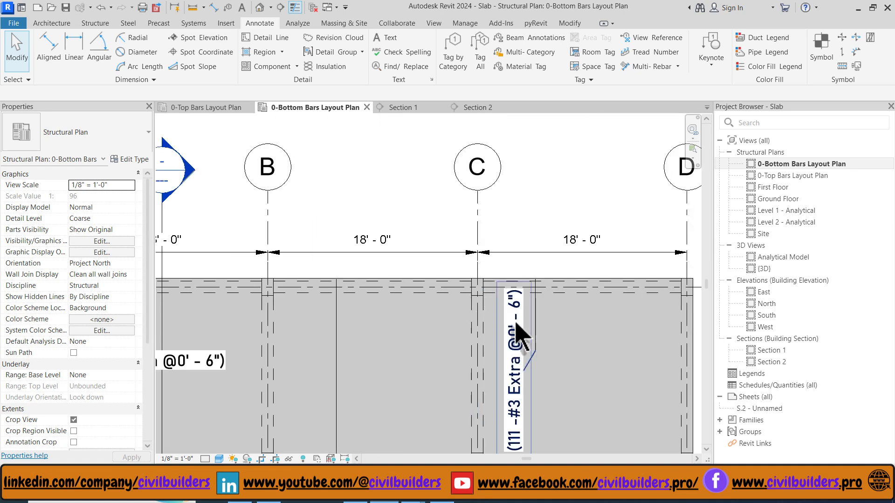
left_click(516, 324)
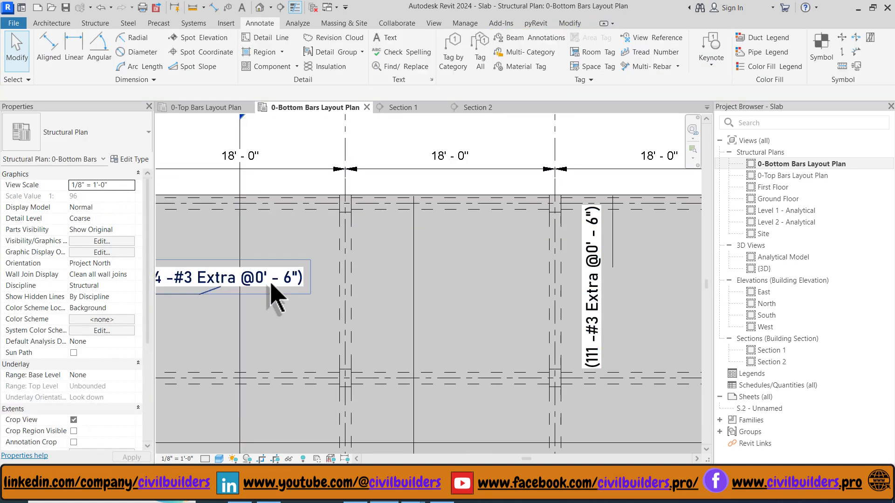
left_click(275, 296)
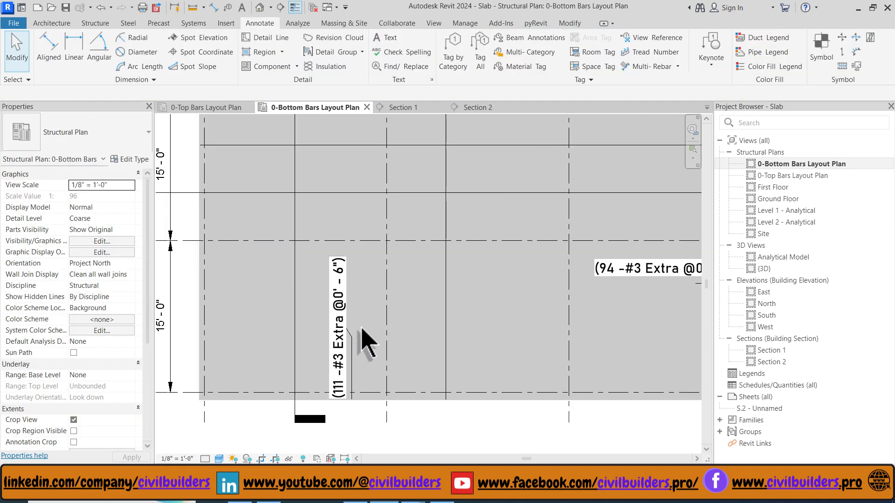
left_click(366, 340)
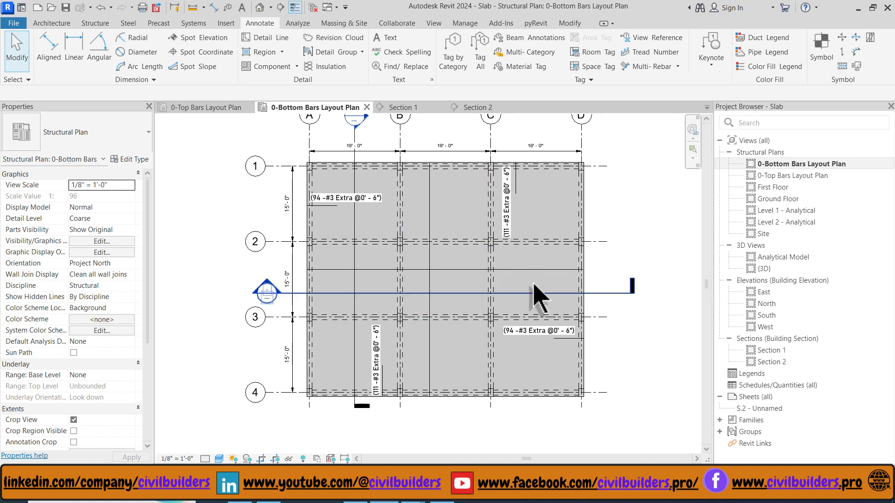
- Tag the horizontal #4 bottom bars by category without a leader, placing the tag on the bar between grids 2 and 3
middle_click_drag(506, 229, 480, 305)
scroll(489, 256, "up", 2)
scroll(475, 233, "down", 3)
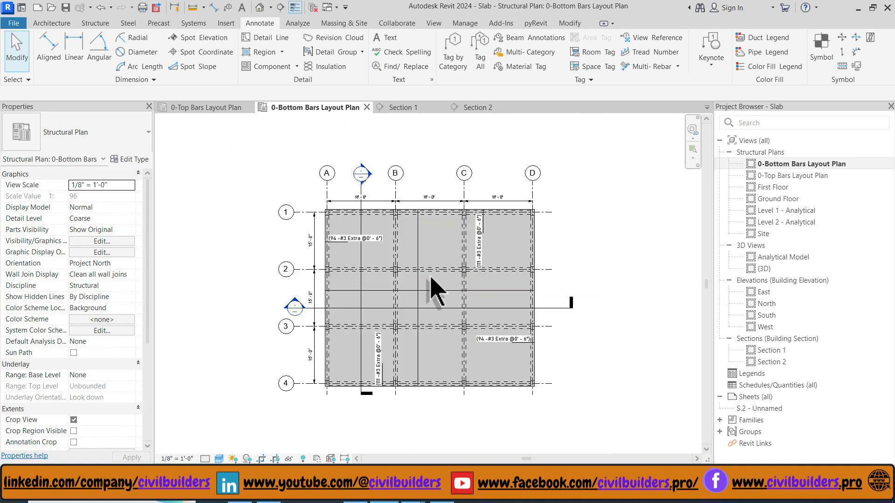
left_click(453, 51)
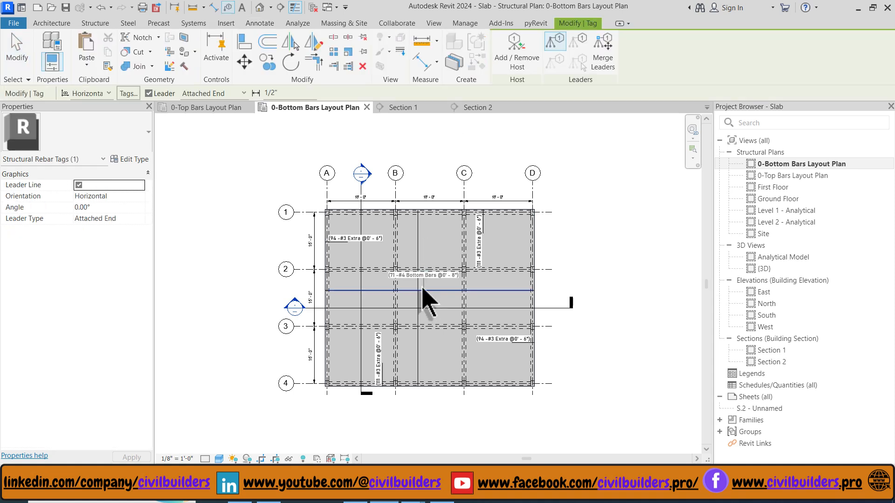
scroll(448, 303, "up", 5)
scroll(446, 308, "down", 5)
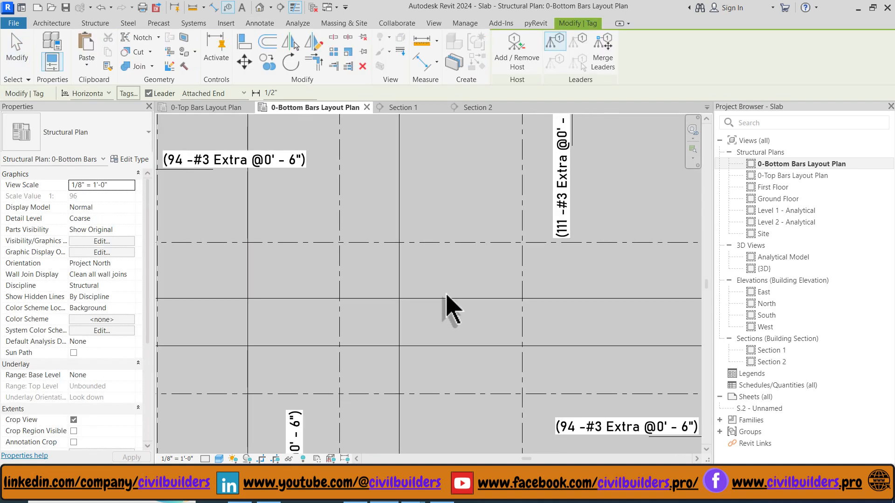
left_click(233, 93)
left_click(149, 94)
scroll(462, 317, "up", 3)
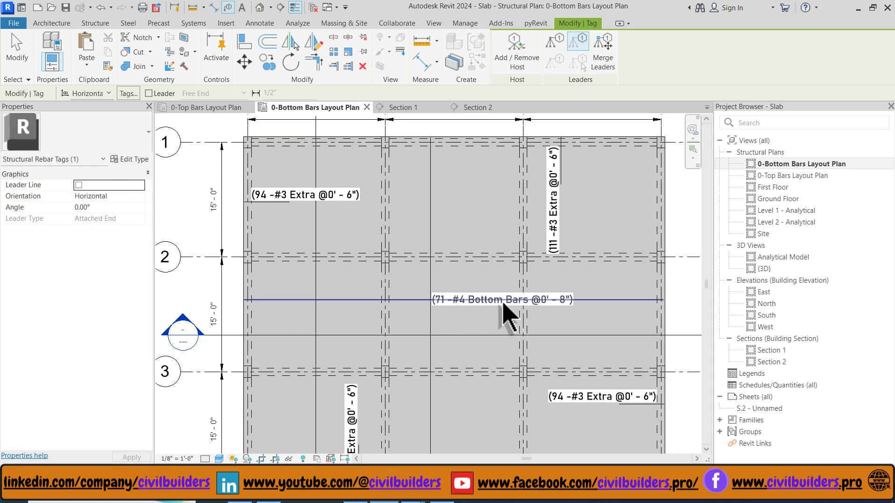
left_click(502, 307)
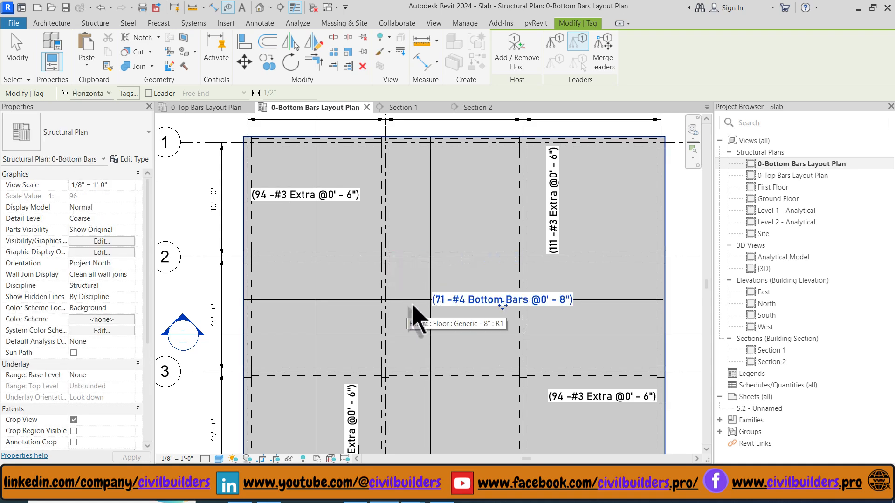
- Tag the vertical #4 bottom bars by category without a leader and rotate the tag to run along its bar
scroll(420, 313, "up", 2)
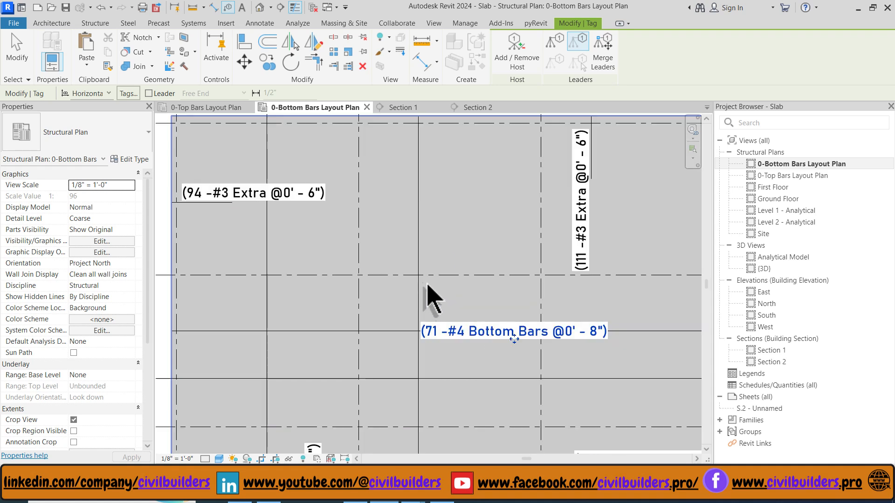
left_click(416, 296)
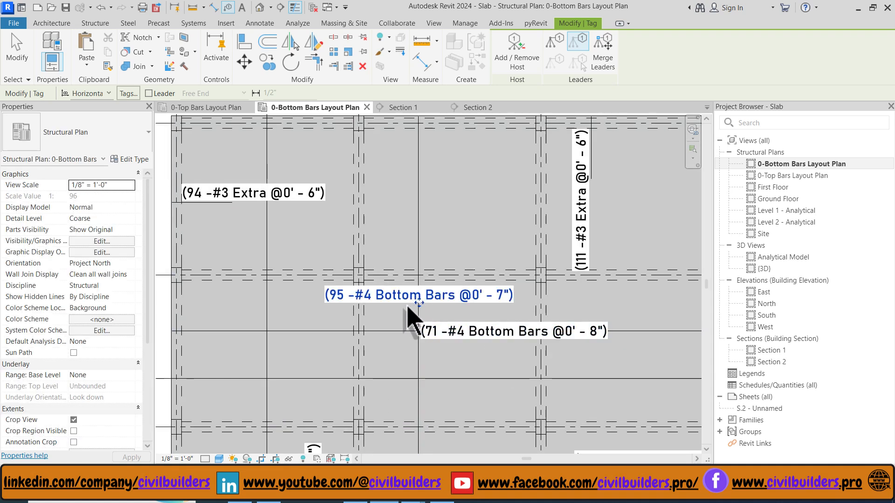
key("Escape")
left_click(394, 295)
key("space")
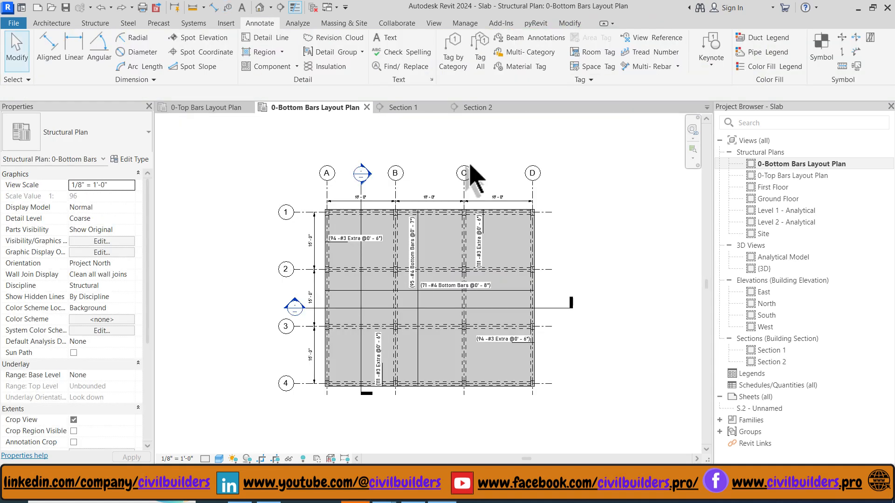
- Tag all untagged structural columns and structural framing in the current view with horizontal tags without leaders
left_click(480, 53)
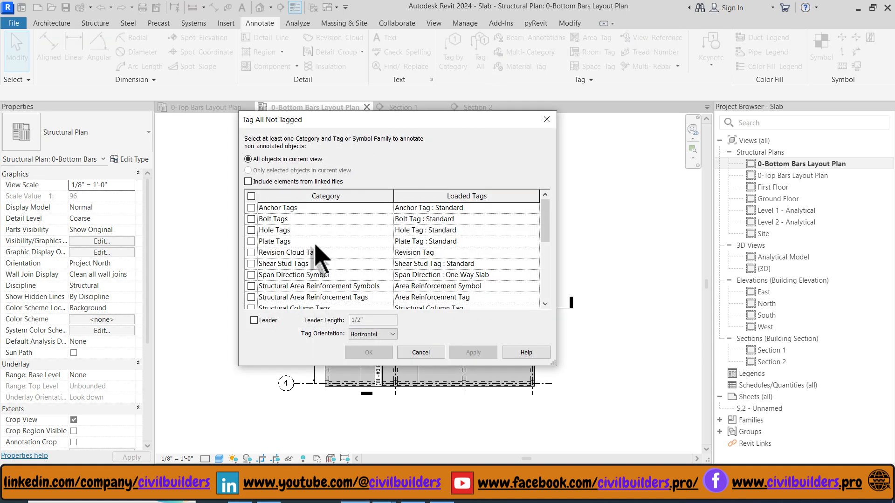
scroll(316, 244, "down", 3)
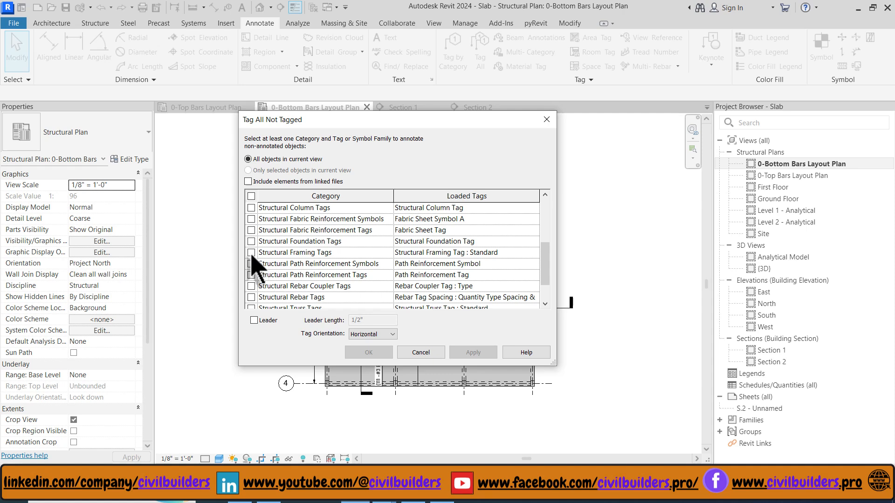
scroll(252, 254, "up", 1)
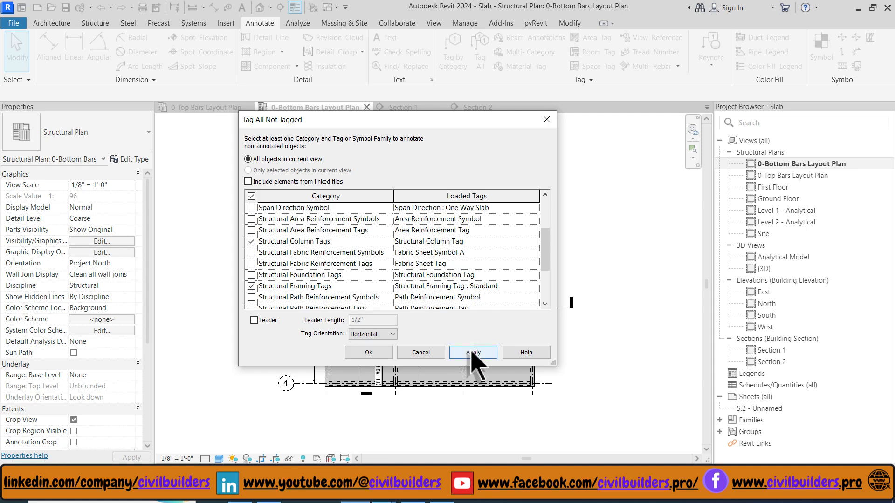
left_click(383, 353)
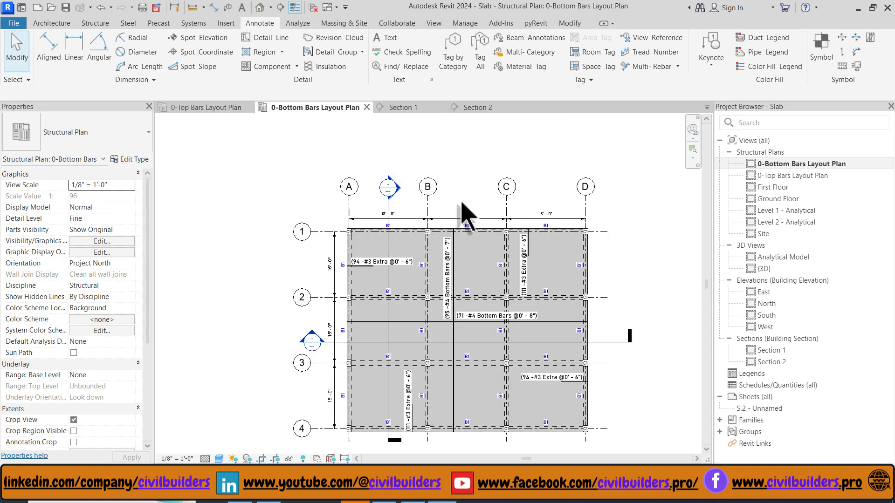
- Add an aligned dimension from the inner face of the grid 1 beam to the free end of the #3 extra bar
scroll(502, 232, "up", 5)
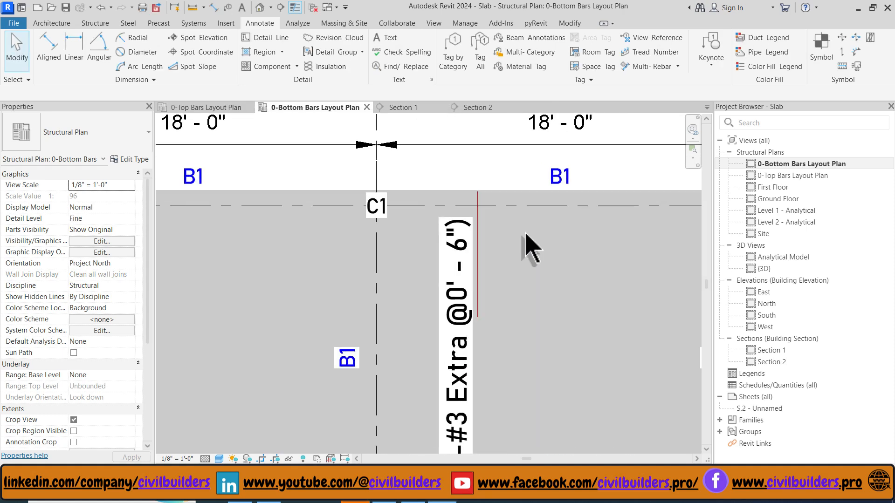
key("d")
key("i")
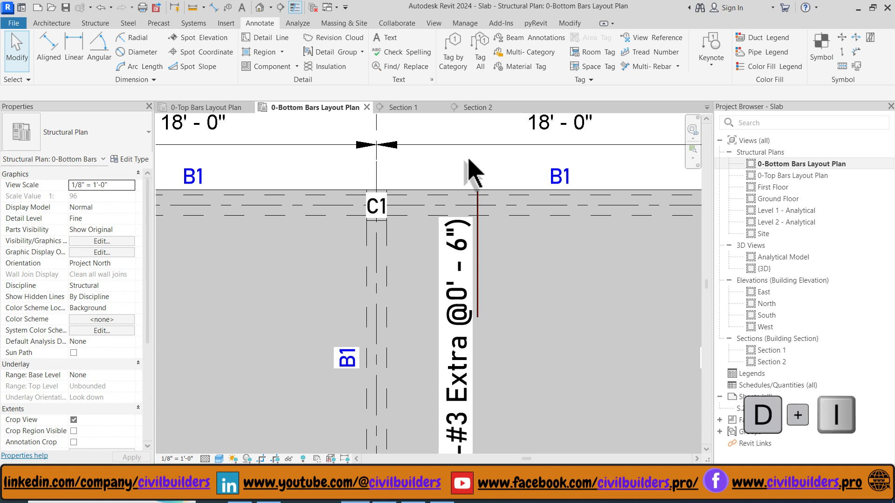
scroll(500, 226, "up", 2)
scroll(494, 261, "down", 2)
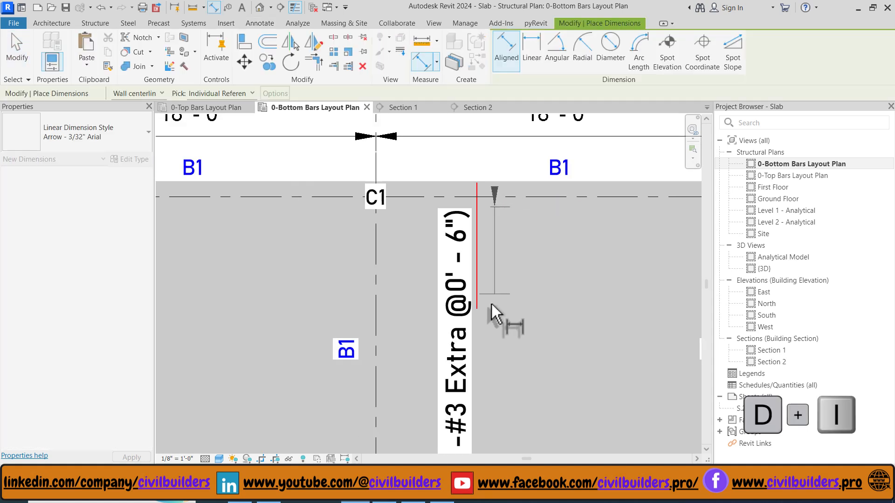
scroll(489, 321, "up", 7)
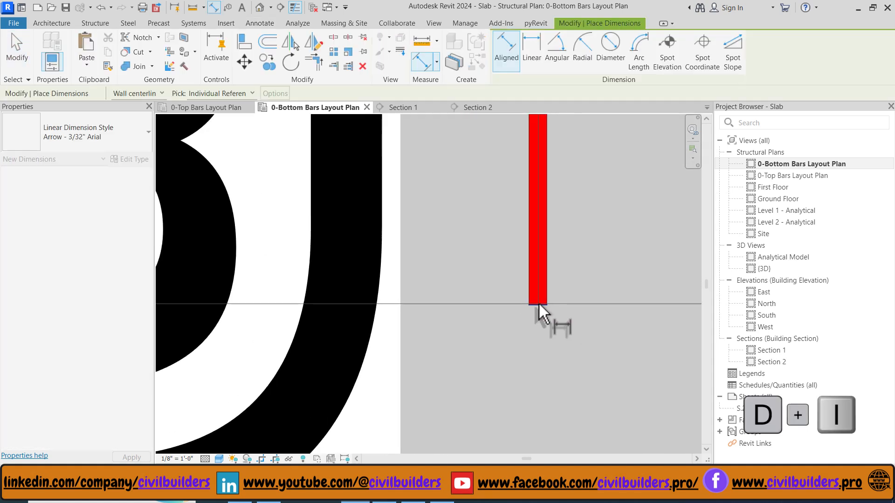
left_click(539, 303)
scroll(495, 301, "down", 6)
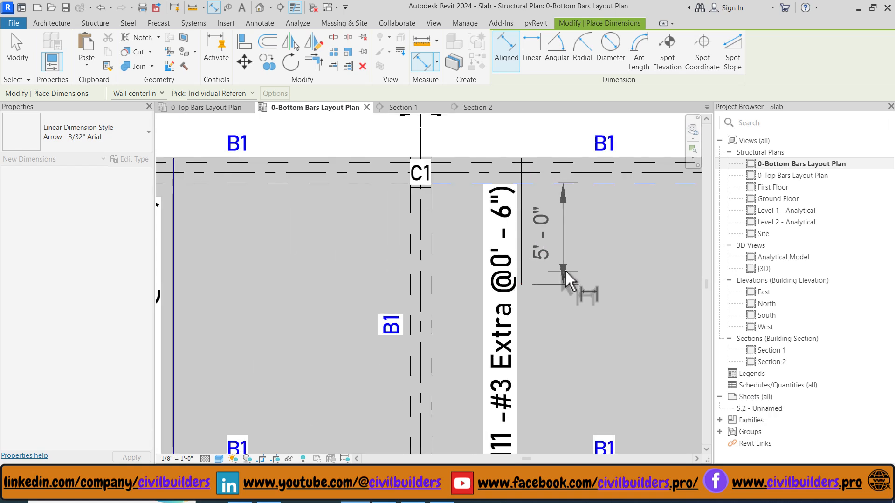
left_click(565, 270)
key("Escape")
key("Escape")
scroll(518, 215, "down", 4)
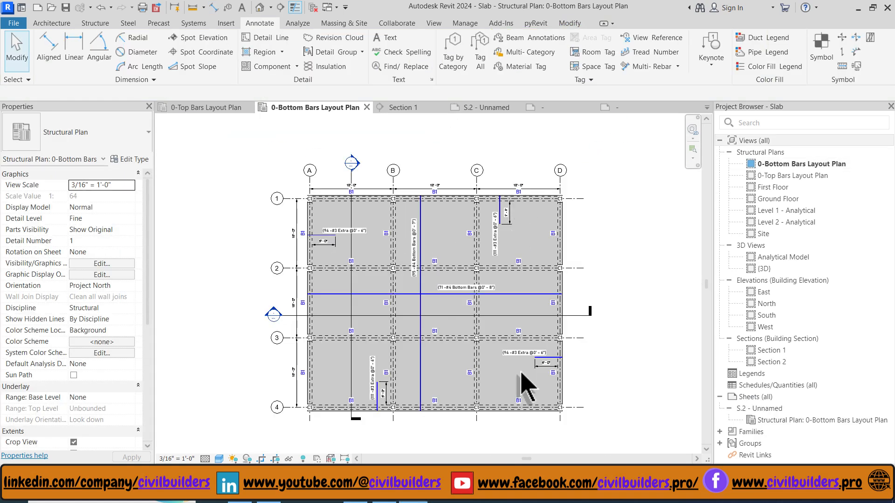
- Place a bending detail for the #3 extra bar at grid 1, aligned to the bar and directly over it
scroll(536, 202, "up", 5)
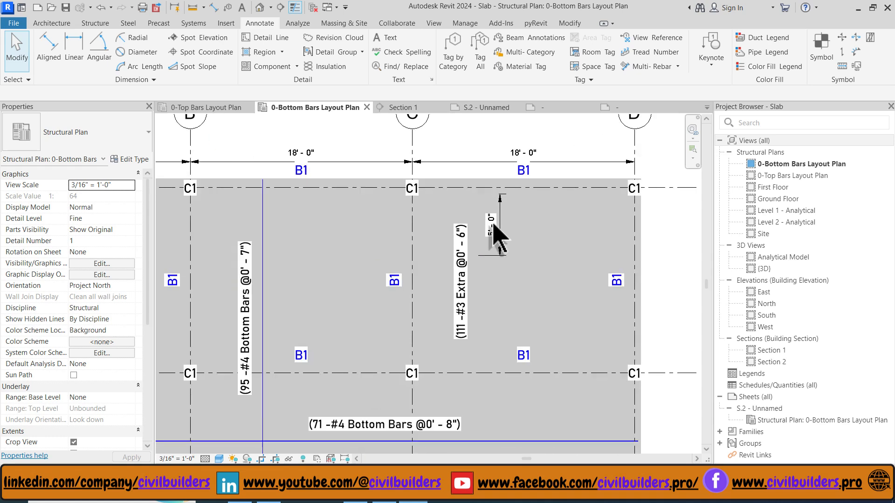
left_click(474, 216)
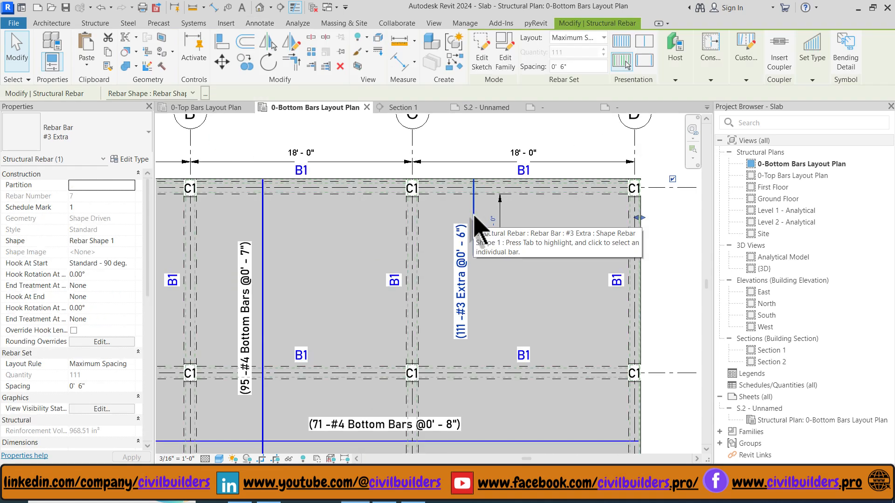
left_click(845, 51)
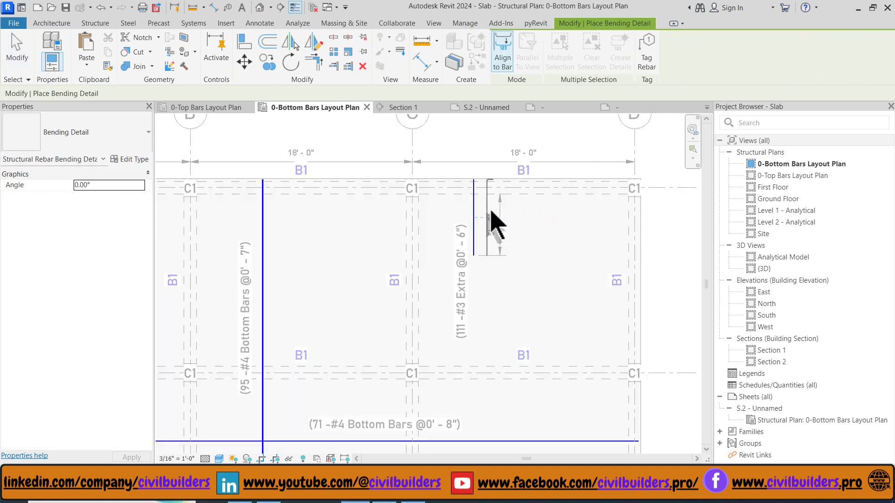
scroll(492, 211, "up", 3)
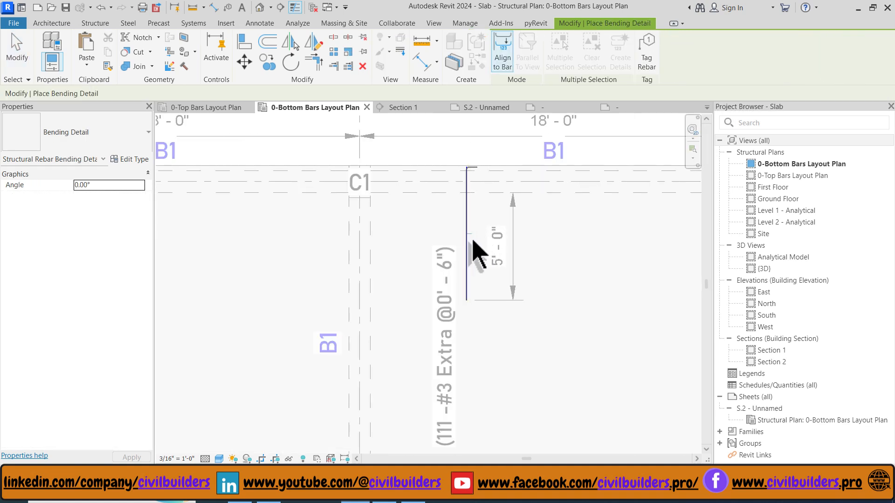
scroll(523, 191, "down", 4)
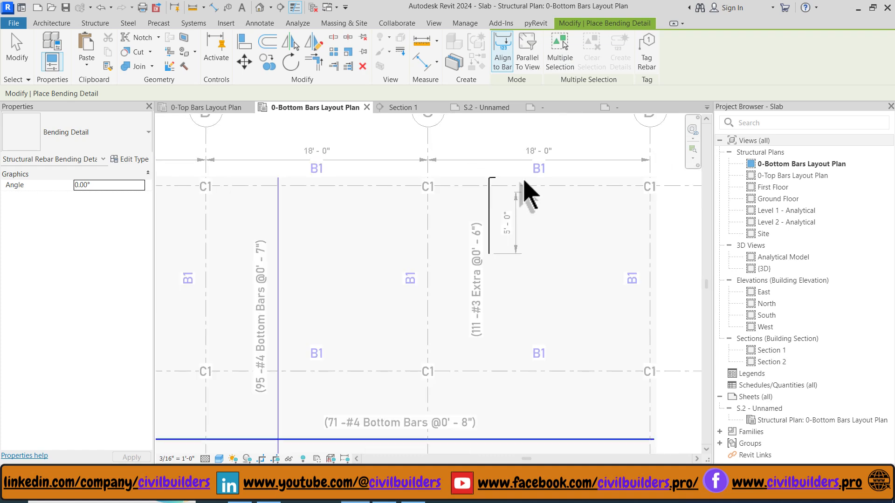
- Place bending details directly over the #3 extra bars at grids D, 4 and A, aligned to their bars
scroll(543, 265, "up", 4)
scroll(540, 259, "up", 2)
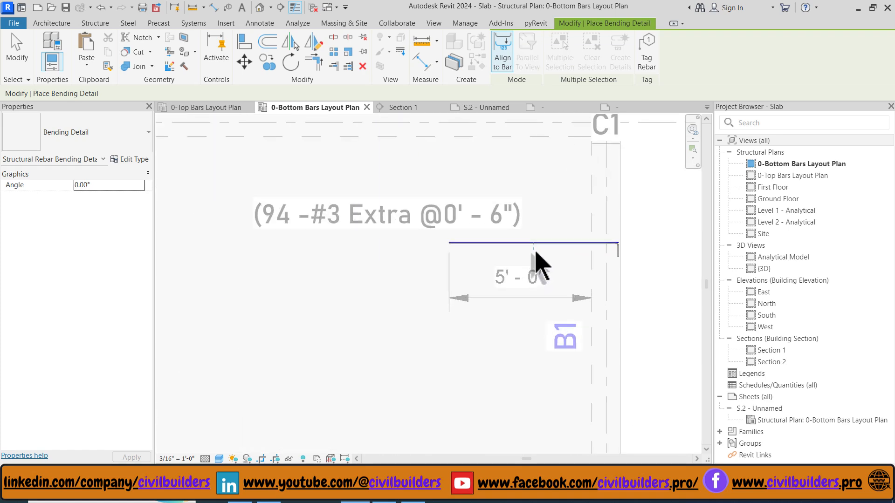
scroll(346, 379, "down", 5)
scroll(354, 317, "up", 4)
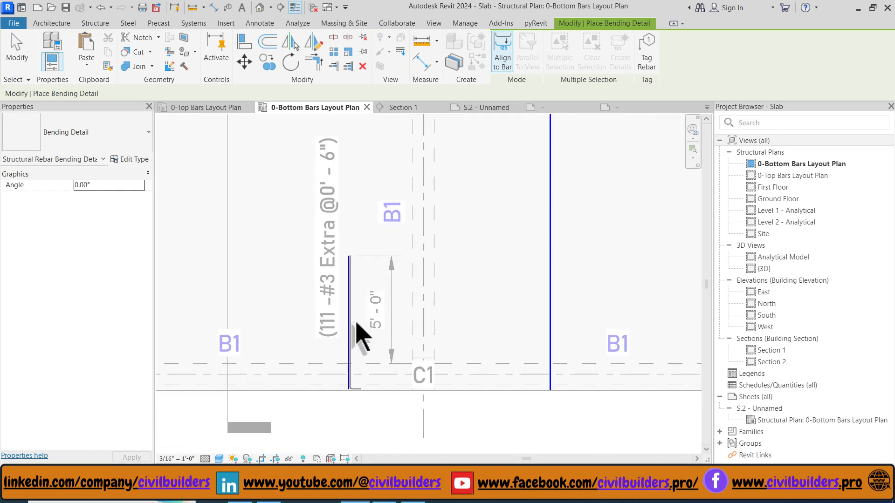
scroll(440, 374, "down", 1)
scroll(361, 209, "up", 3)
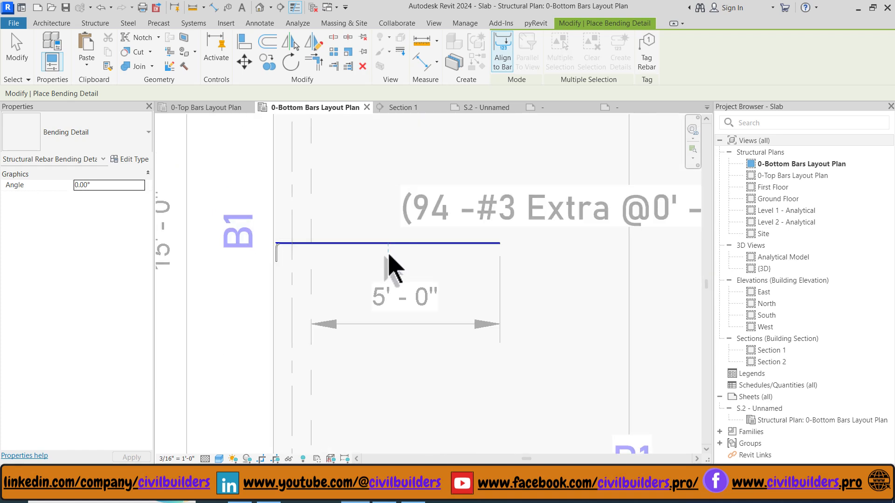
left_click(388, 255)
key("Escape")
- Toggle off the visibility of the #3 extra bar behind the bending detail at grid 1
scroll(395, 240, "down", 5)
scroll(541, 194, "up", 4)
scroll(480, 186, "up", 5)
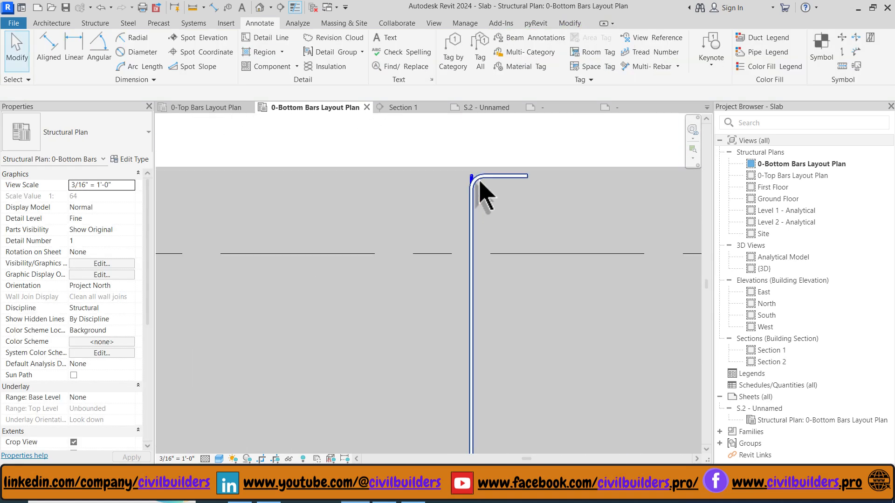
scroll(480, 186, "up", 2)
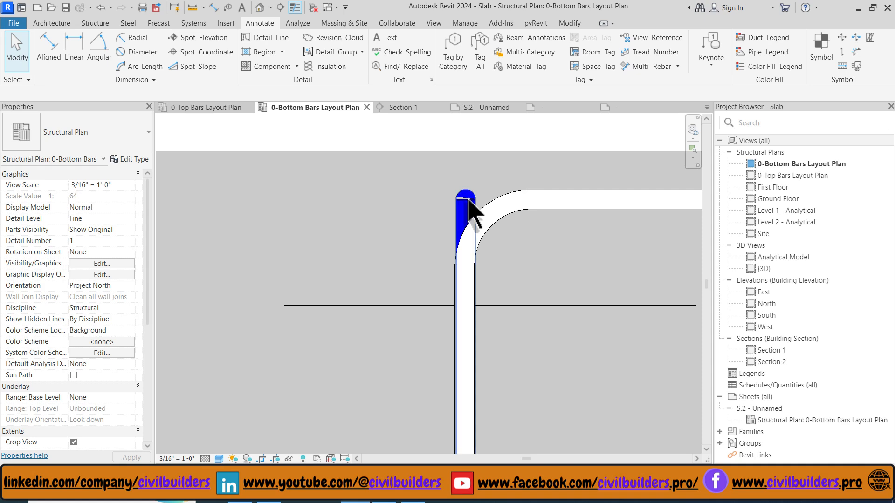
left_click(468, 200)
right_click(468, 201)
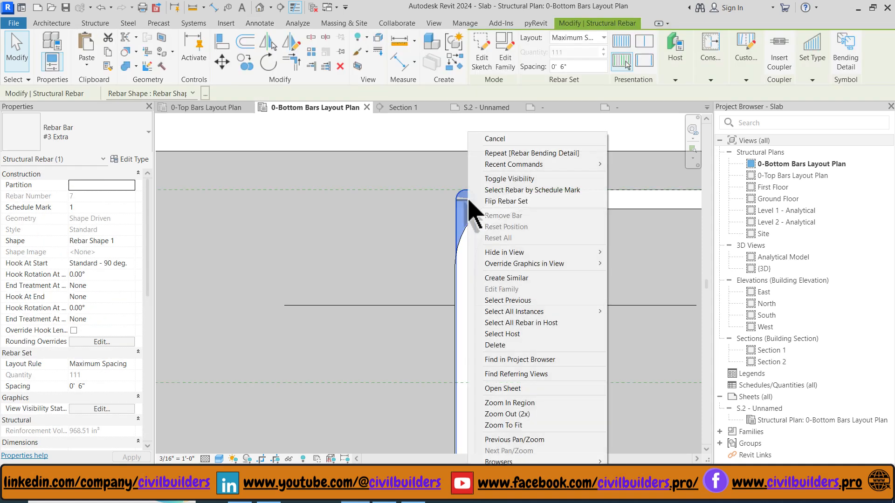
left_click(494, 179)
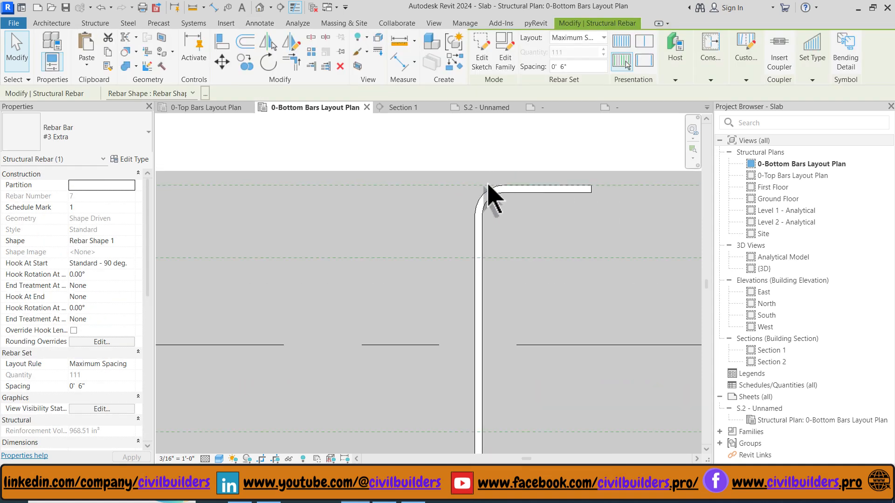
- Toggle off the visibility of the #3 extra bar behind the bending detail at grid 4
scroll(489, 194, "down", 6)
scroll(406, 368, "up", 8)
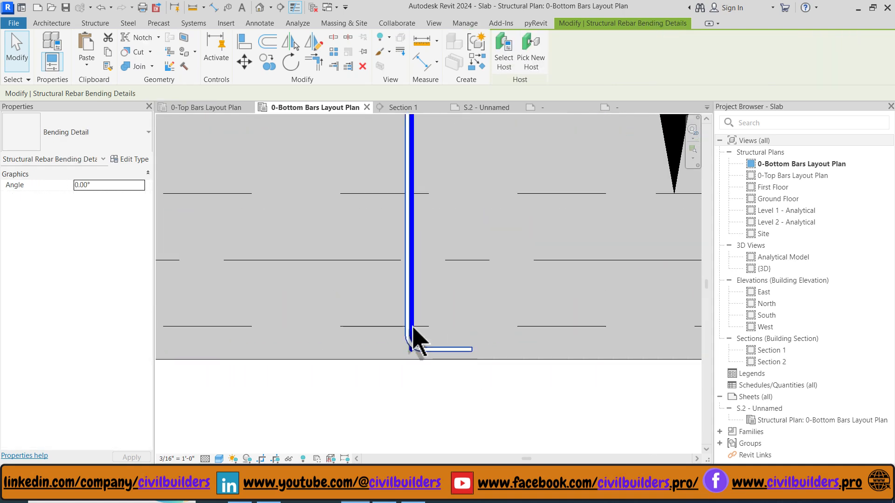
right_click(410, 319)
left_click(468, 190)
scroll(489, 355, "down", 5)
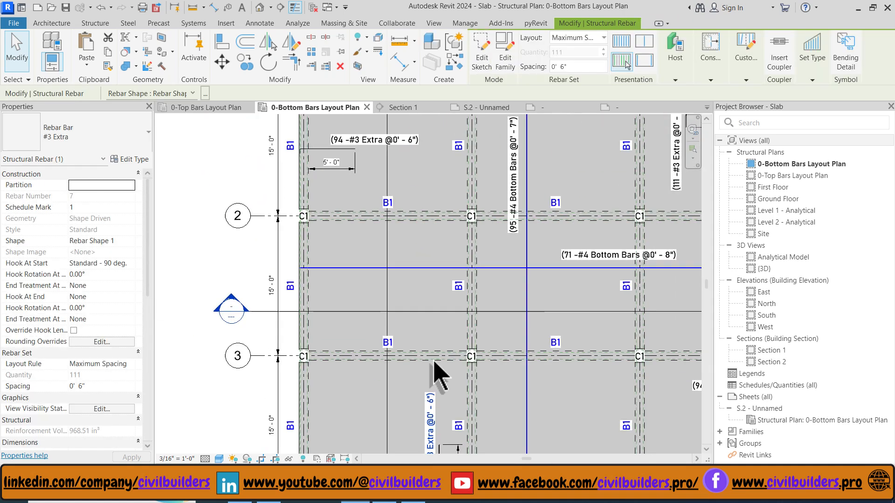
- Toggle off the visibility of the #3 extra bar behind the bending detail at grid A
scroll(435, 379, "up", 8)
left_click(416, 255)
scroll(416, 254, "down", 5)
scroll(370, 254, "up", 6)
left_click(363, 304)
right_click(364, 305)
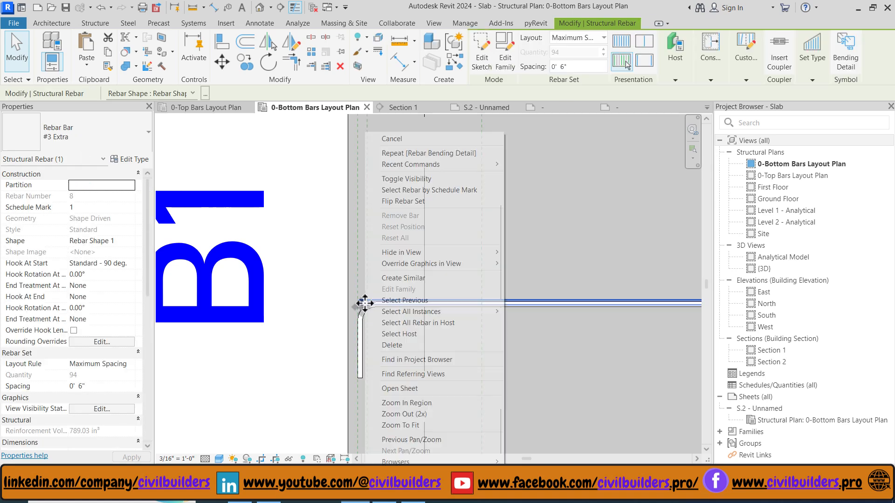
left_click(414, 179)
- Toggle off the visibility of the #3 extra bar behind the bending detail at grid D
scroll(414, 299, "down", 6)
scroll(580, 355, "down", 5)
scroll(505, 360, "up", 6)
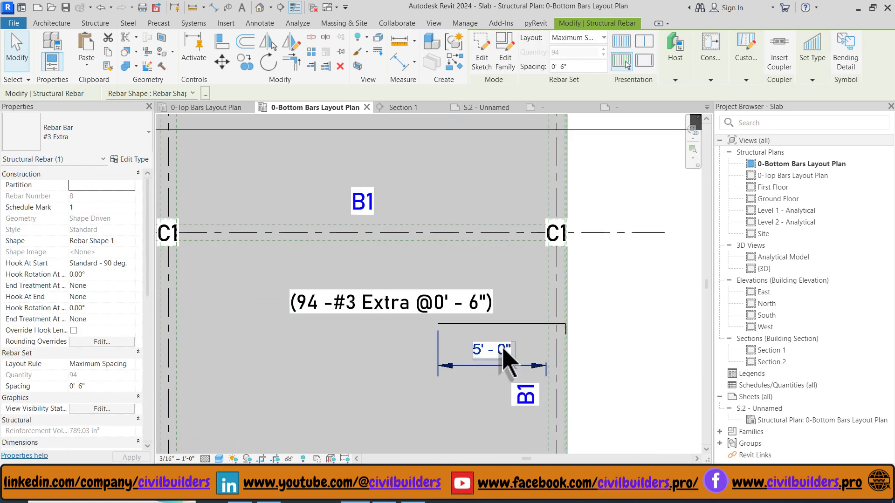
scroll(576, 326, "up", 4)
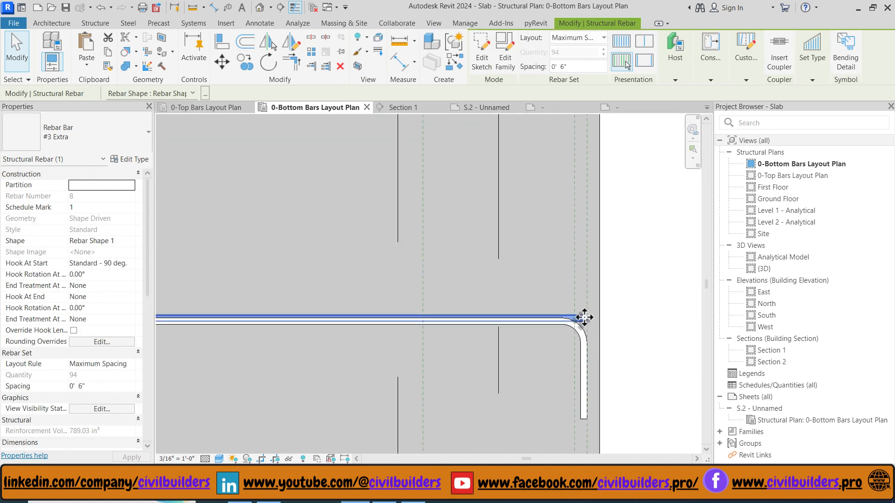
right_click(586, 319)
left_click(624, 182)
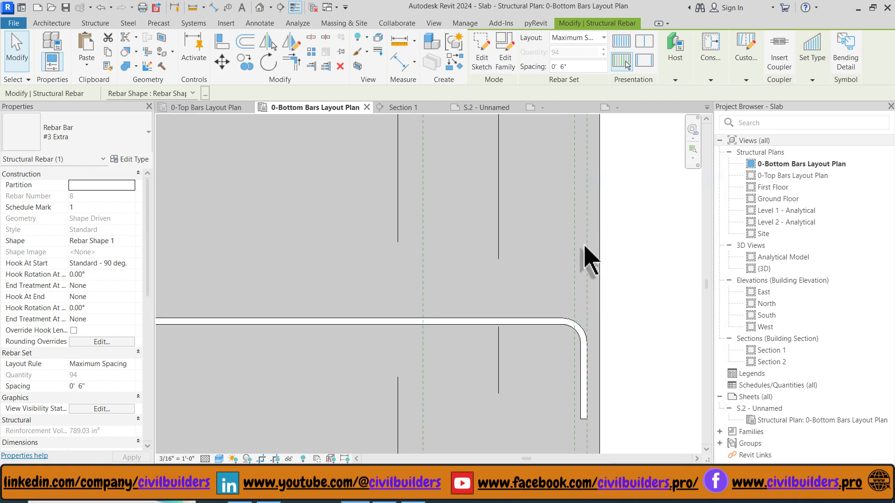
key("Escape")
scroll(591, 259, "down", 5)
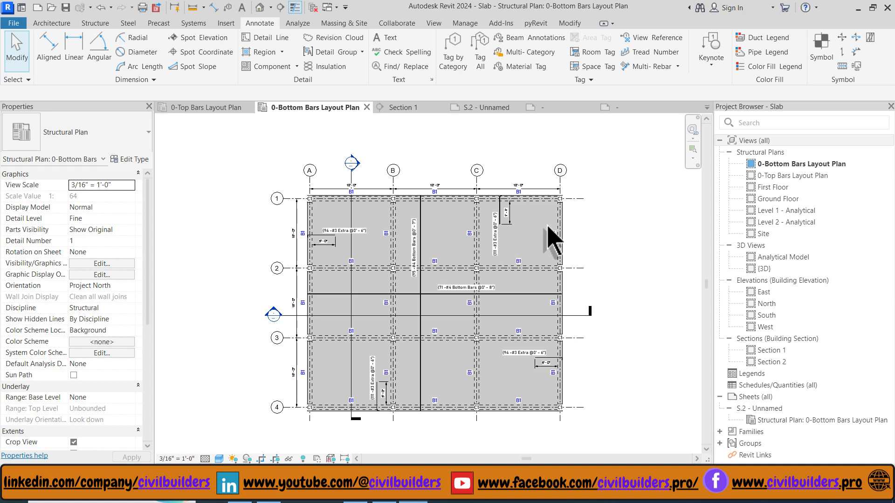
- Override the projection line pattern of the Structural Rebar category to Solid in the 0-Bottom Bars Layout Plan
key("v")
key("g")
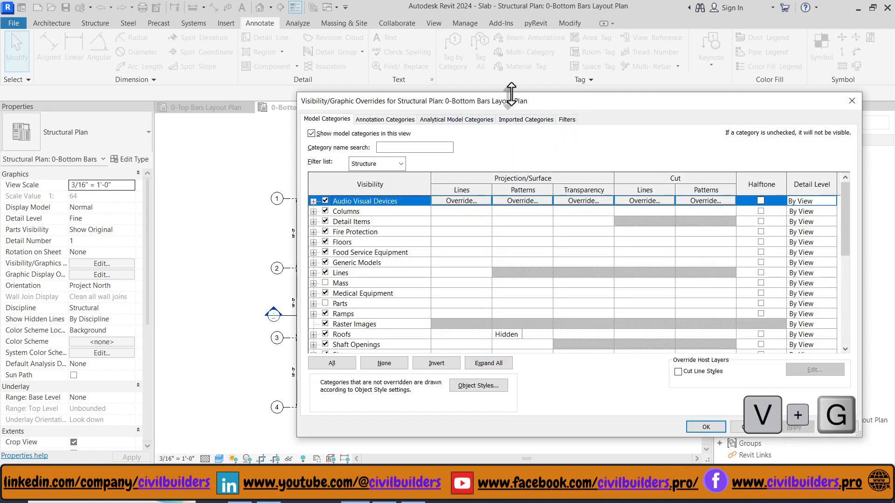
left_click(369, 233)
scroll(399, 285, "down", 6)
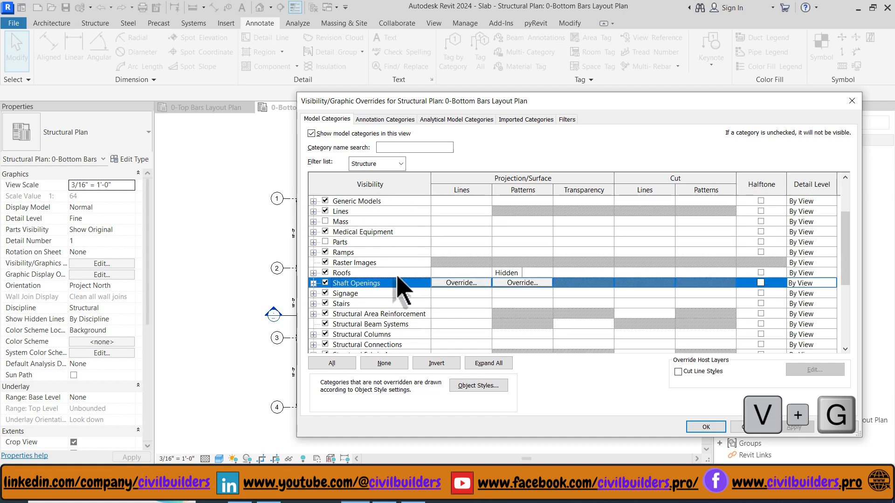
left_click(381, 294)
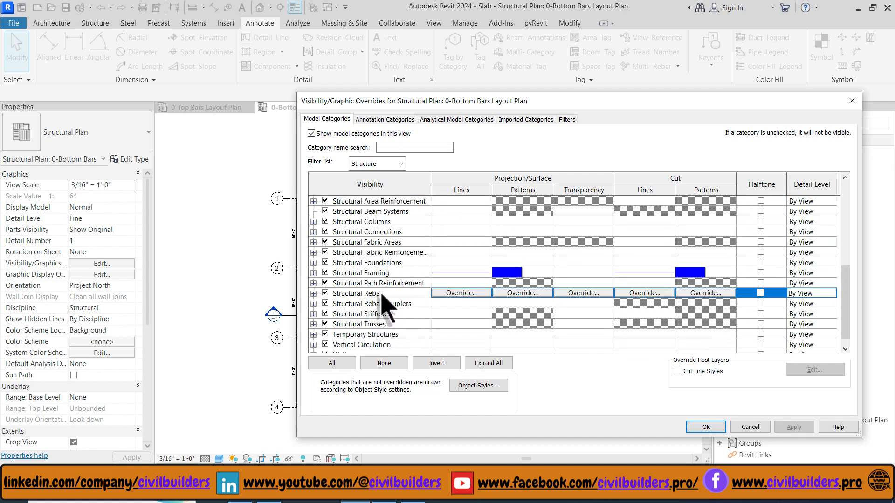
left_click(459, 293)
left_click(606, 248)
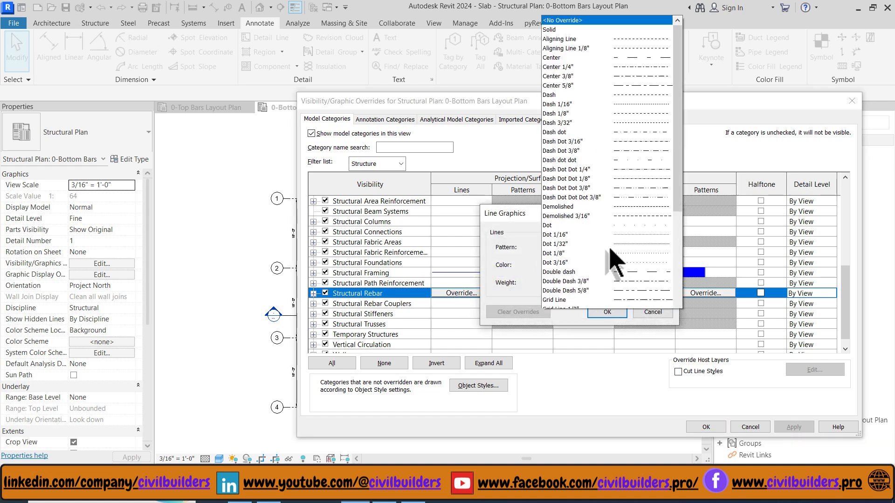
left_click(589, 15)
- Set the Structural Rebar projection line color to blue and the weight to 7
left_click(574, 266)
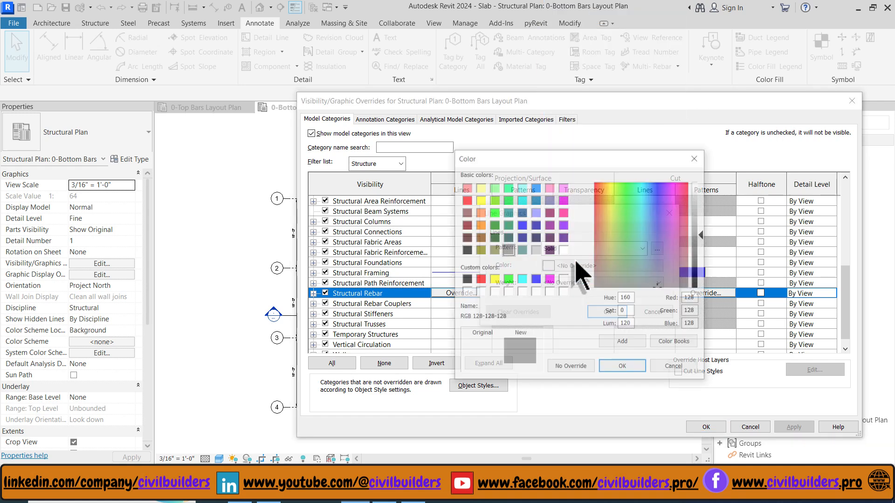
left_click(624, 368)
left_click(568, 285)
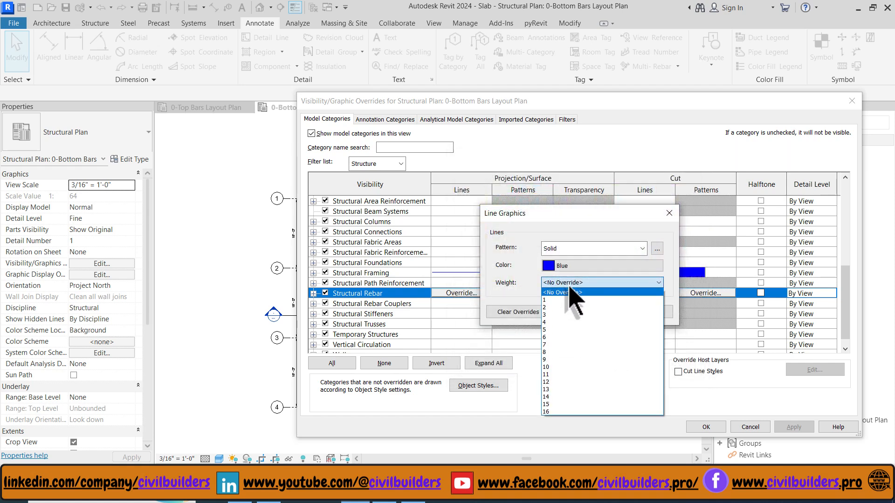
left_click(565, 345)
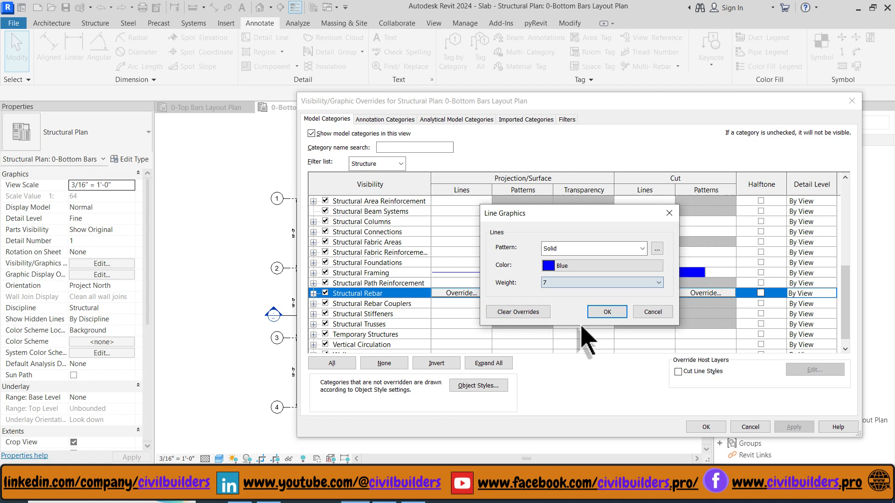
left_click(607, 311)
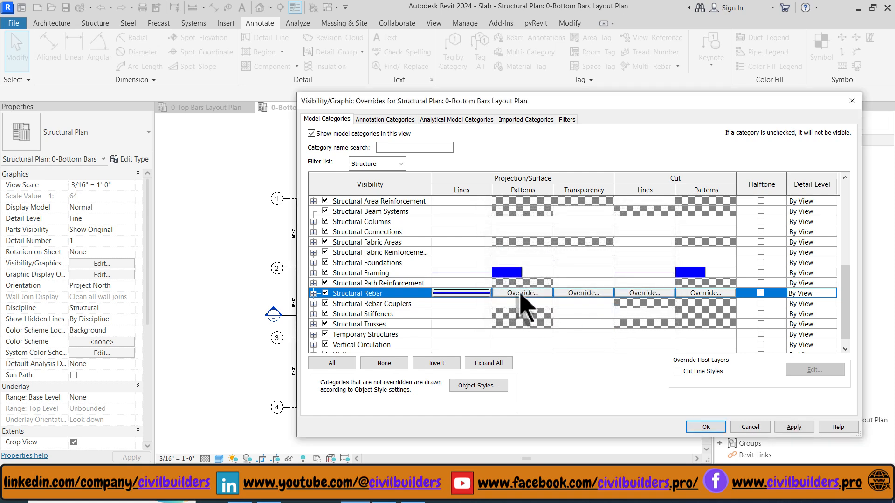
- Override the Structural Rebar projection surface pattern with a blue solid foreground fill and apply the view's graphic overrides
left_click(522, 292)
left_click(575, 233)
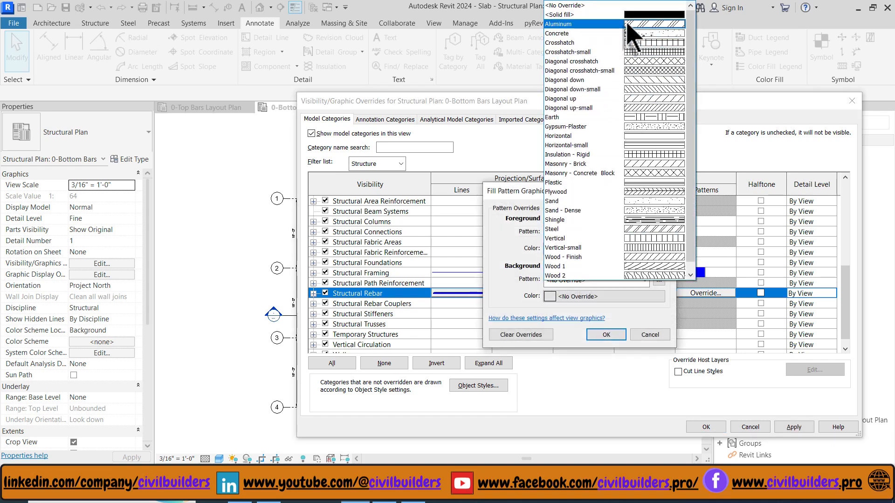
left_click(641, 14)
left_click(604, 250)
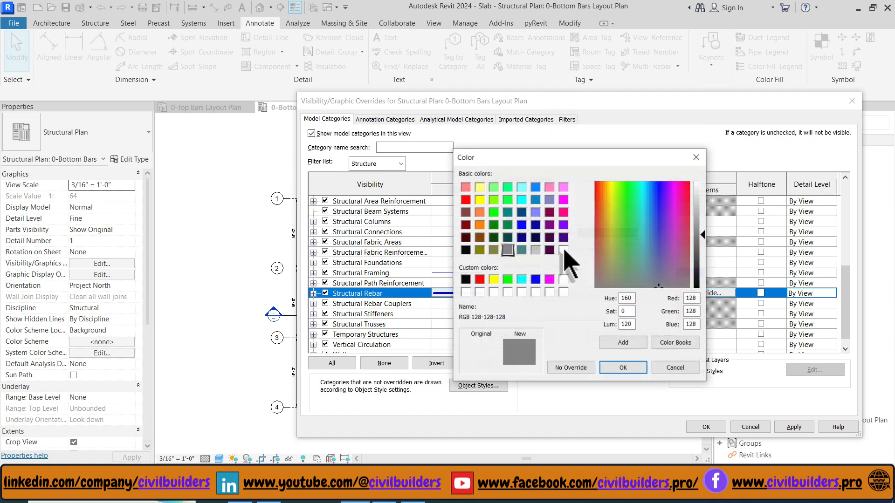
left_click(620, 366)
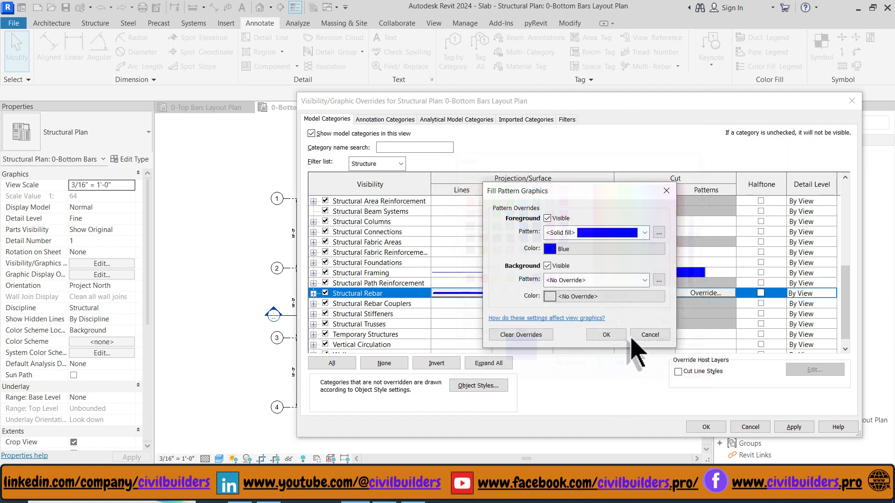
left_click(605, 334)
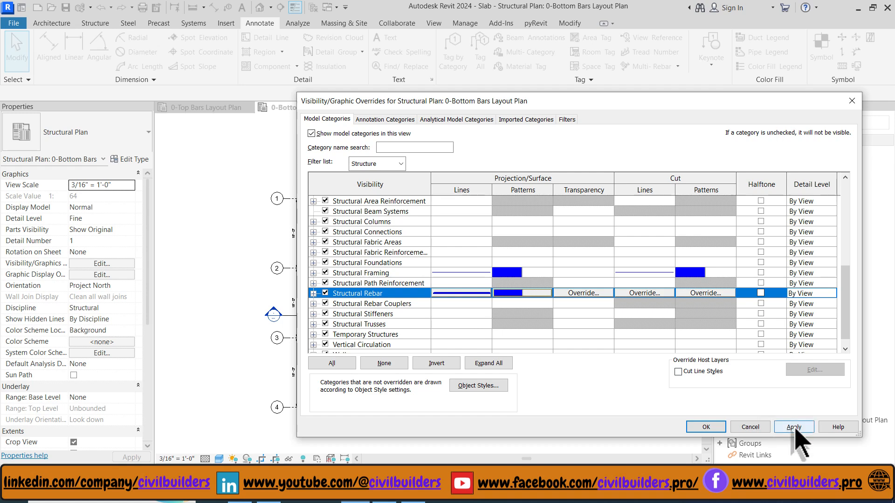
left_click(705, 427)
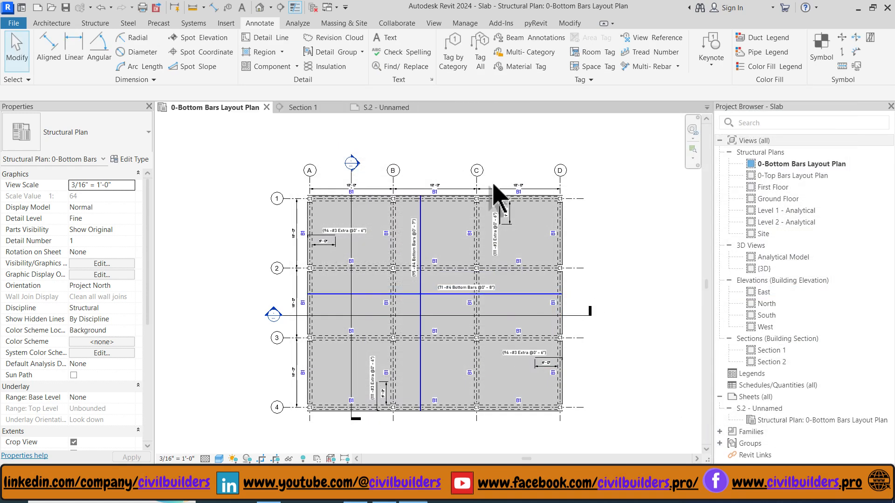
- Override the view graphics of the bending detail at grid D by element, using the Center line pattern
scroll(555, 361, "up", 6)
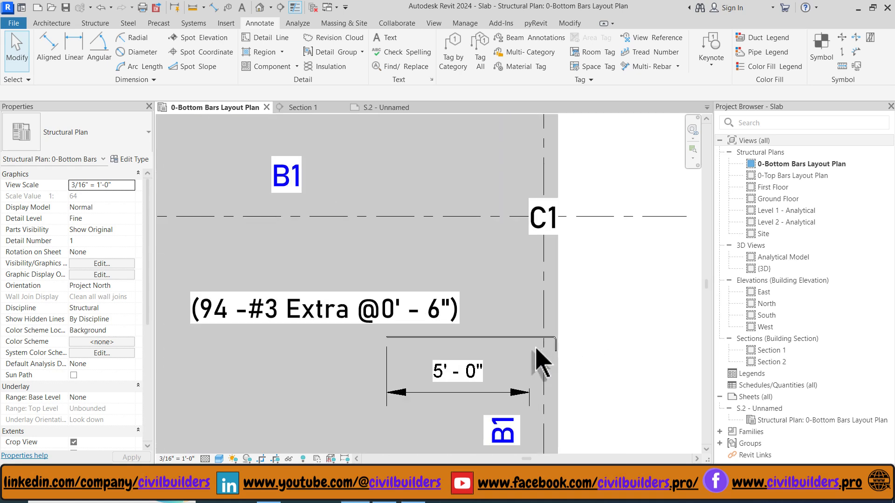
left_click(514, 352)
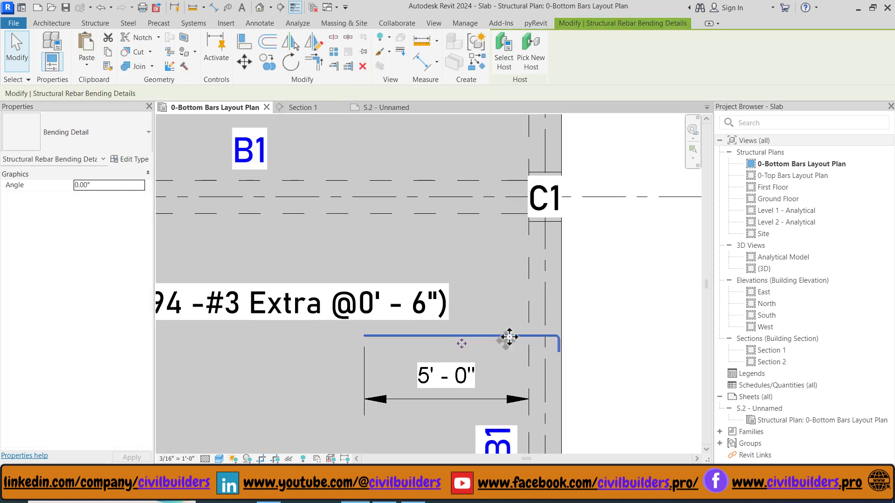
right_click(509, 336)
mouse_move(620, 145)
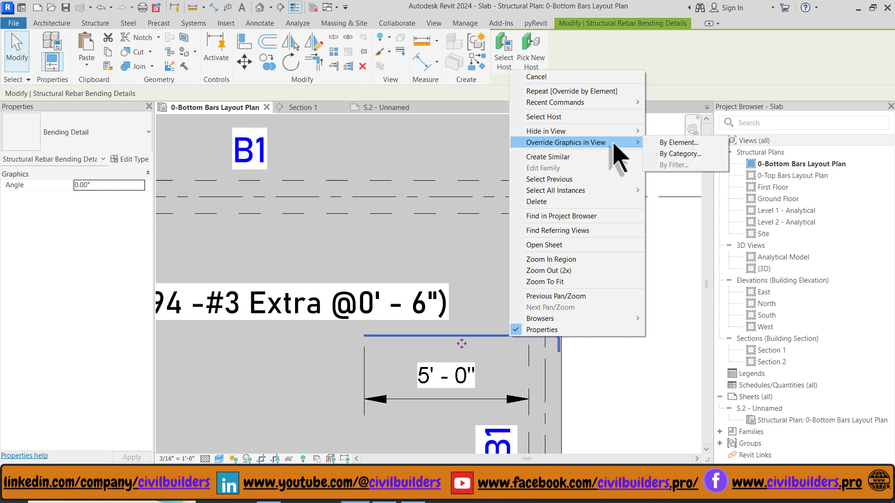
left_click(671, 143)
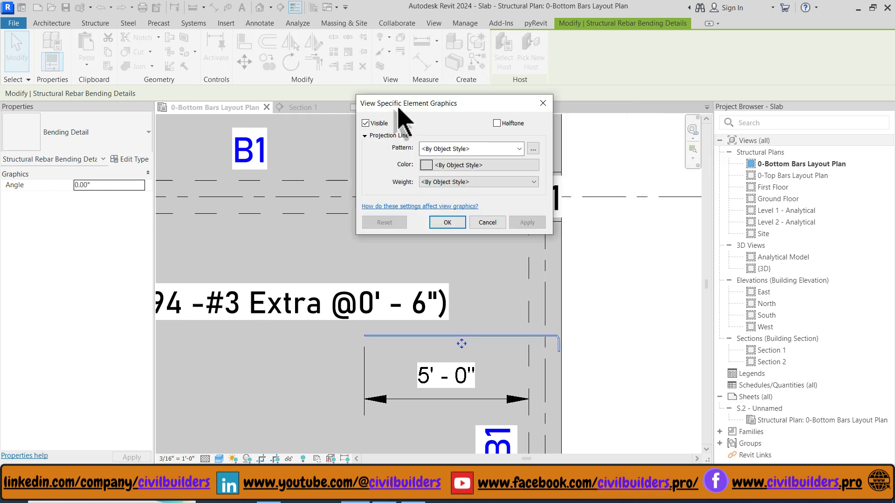
left_click(402, 160)
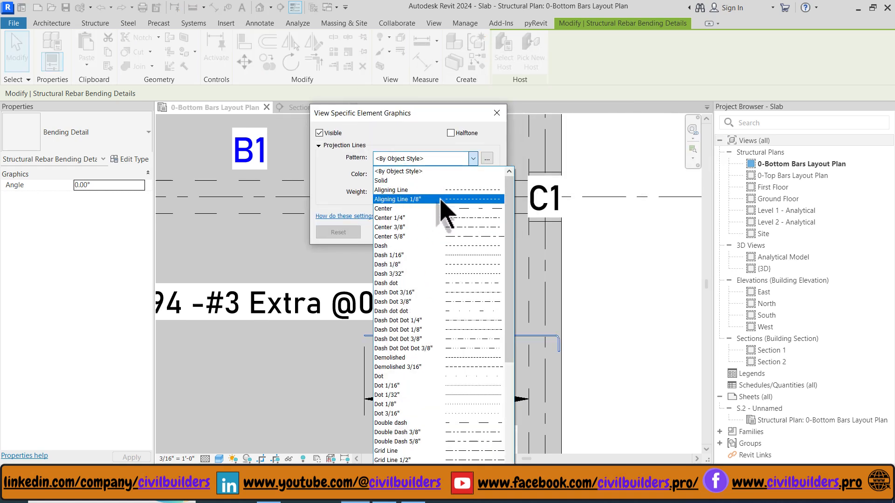
left_click(439, 210)
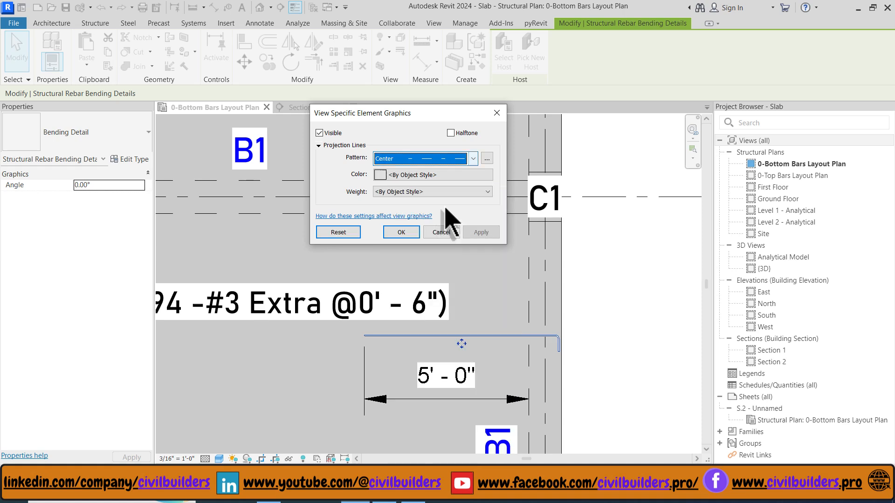
- Set the grid D bending detail's projection line color to black and its weight to 4
left_click(411, 174)
left_click(295, 189)
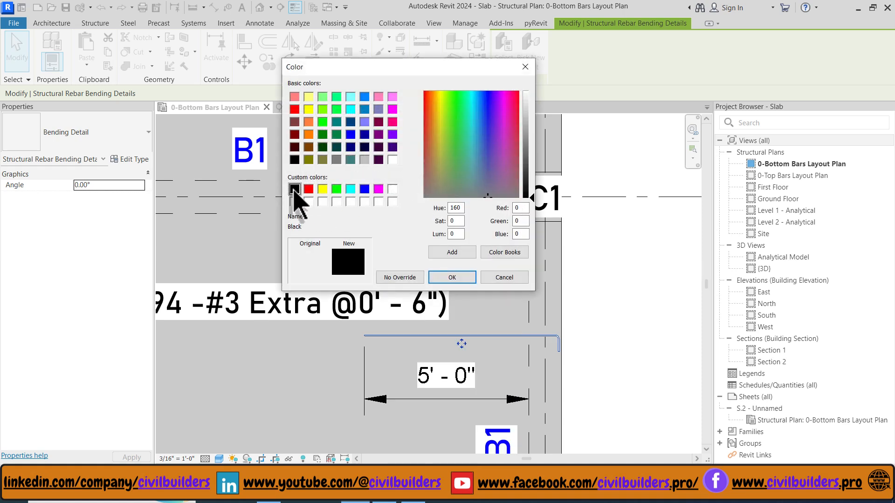
left_click(452, 277)
left_click(406, 193)
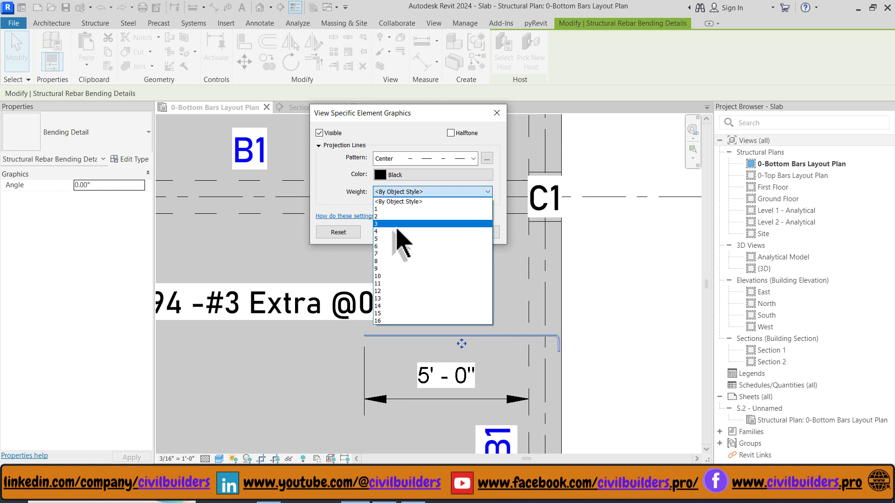
left_click(396, 232)
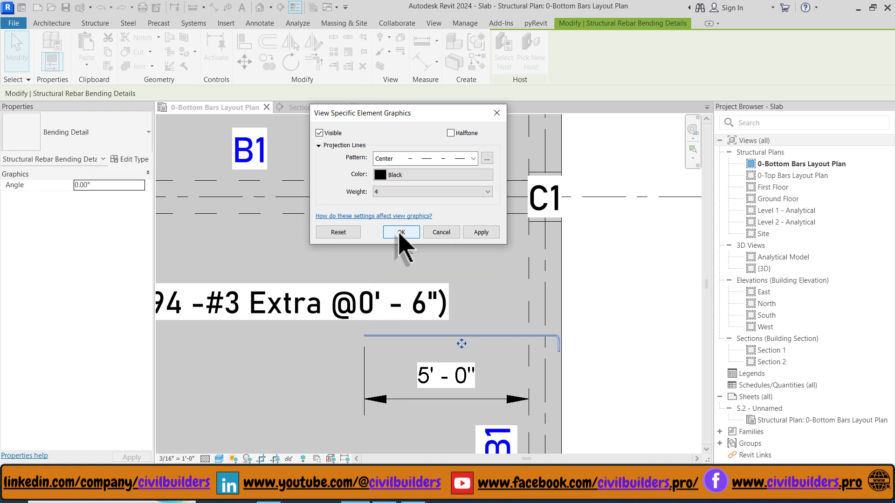
left_click(403, 233)
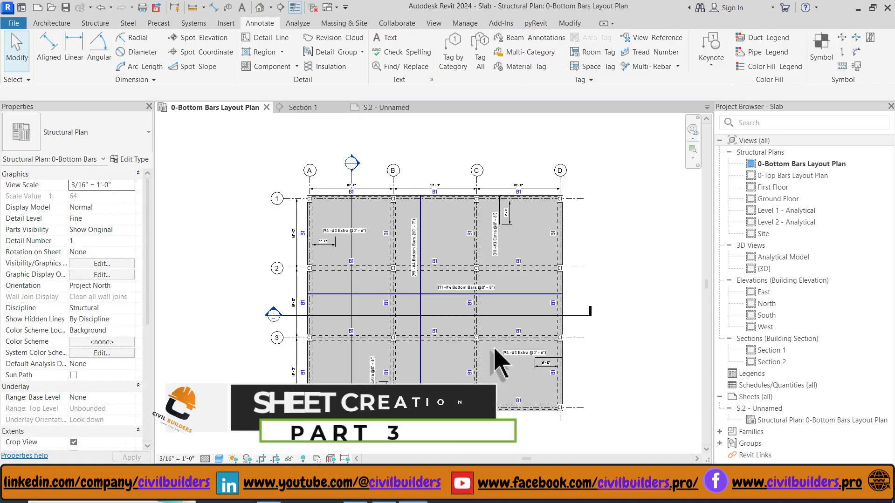
- Create a sheet with the CB-A3 Sheet titleblock and place the 0-Bottom Bars Layout Plan on it
left_click(442, 21)
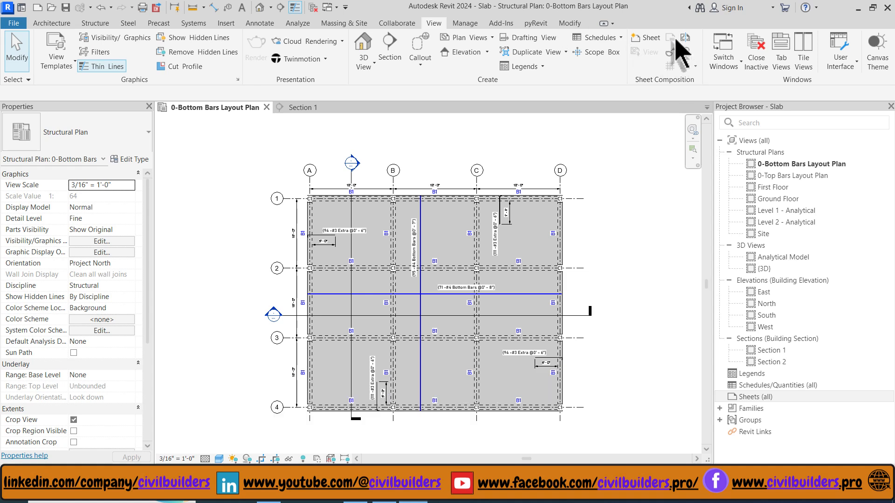
left_click(653, 42)
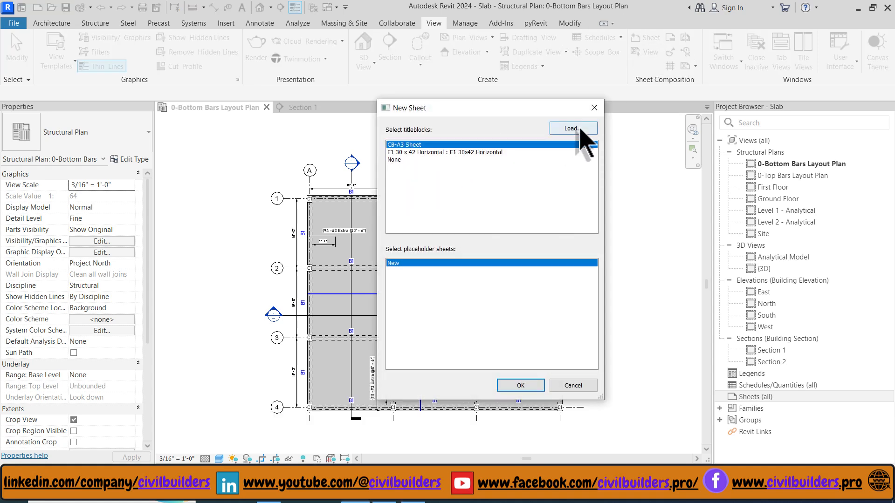
left_click(527, 387)
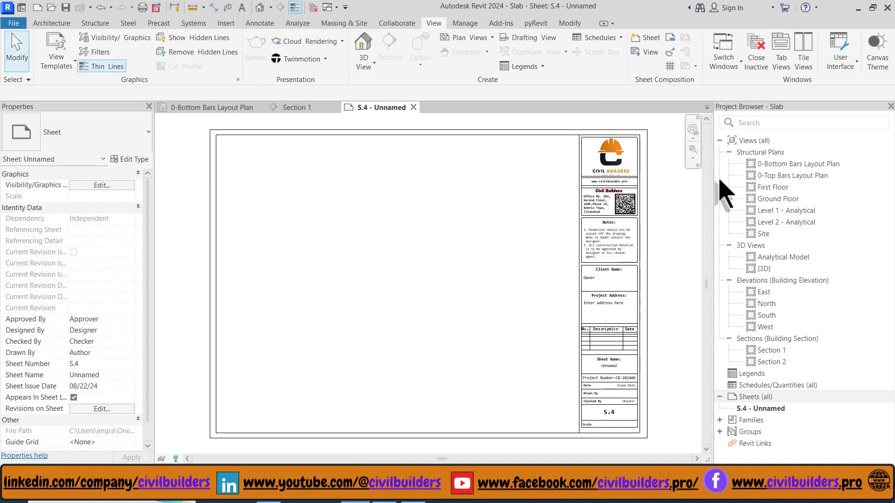
left_click_drag(784, 165, 379, 252)
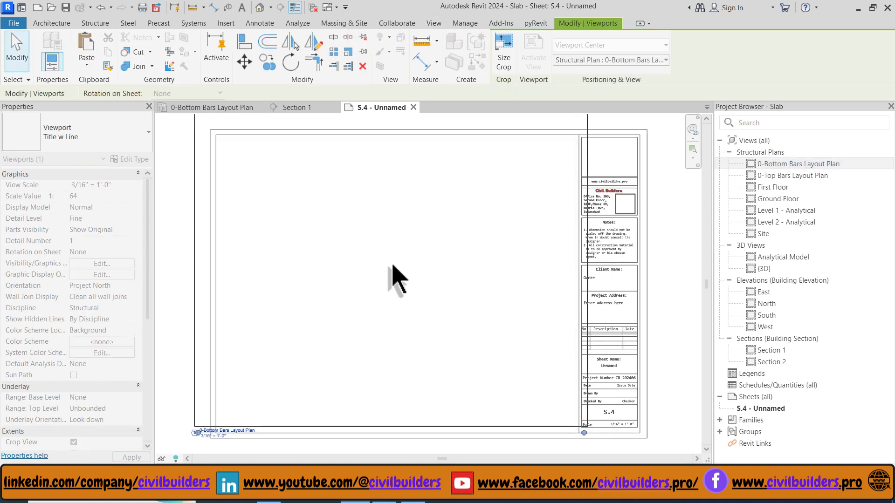
left_click(399, 294)
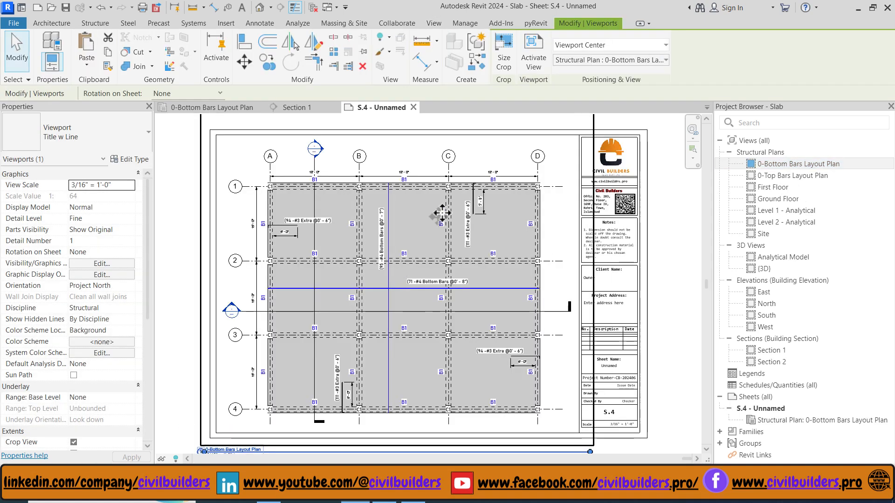
- Change the placed plan's viewport to a type without a view title
scroll(440, 210, "up", 3)
left_click(89, 133)
left_click(58, 191)
left_click(319, 360)
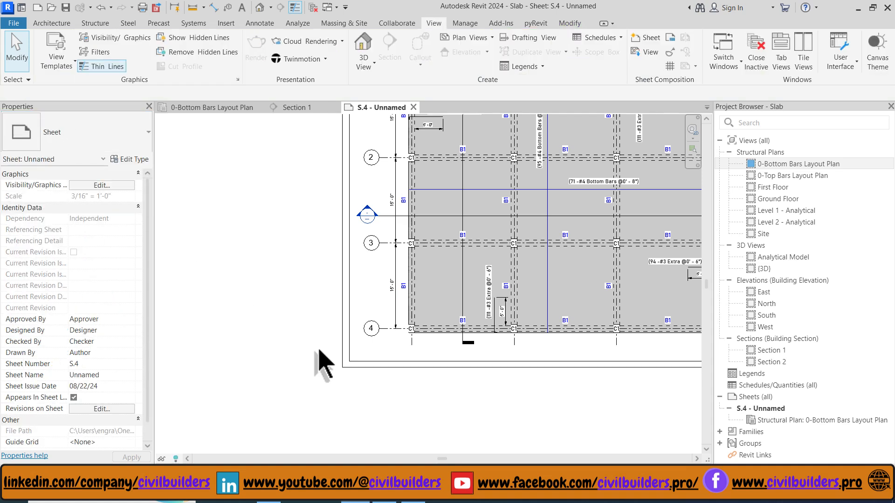
scroll(368, 349, "down", 3)
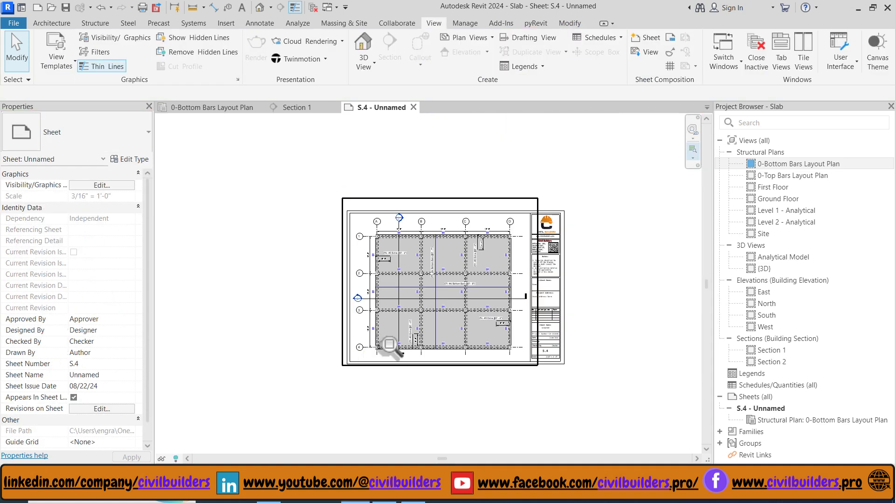
scroll(591, 299, "up", 3)
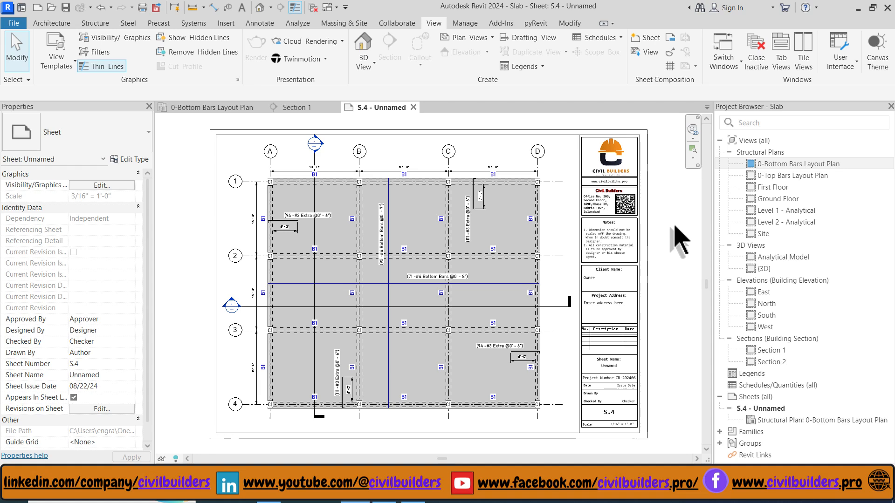
- Set up the Microsoft Print to PDF print with A3 paper, Presentation raster quality and Color output
key("ctrl+p")
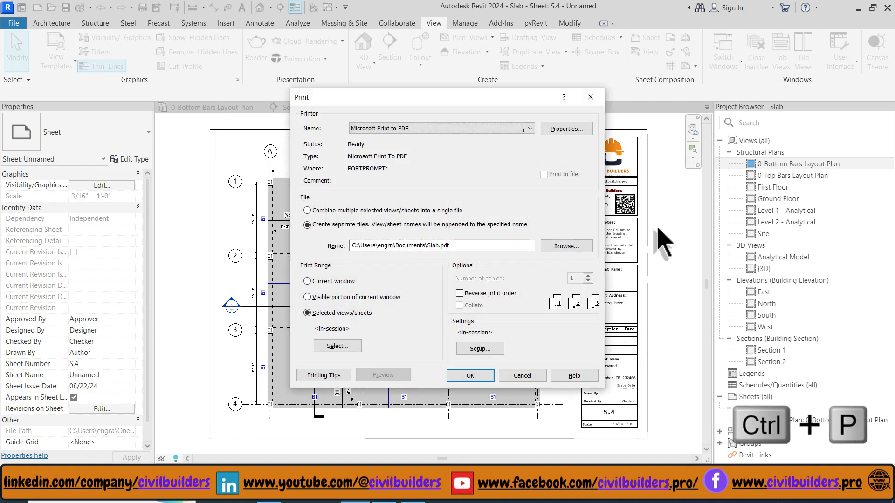
left_click(480, 350)
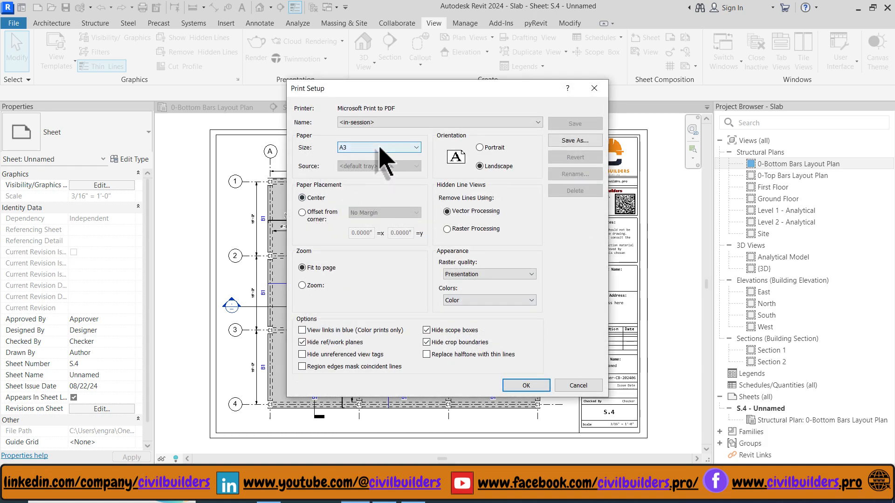
left_click(382, 148)
left_click(359, 148)
left_click(490, 274)
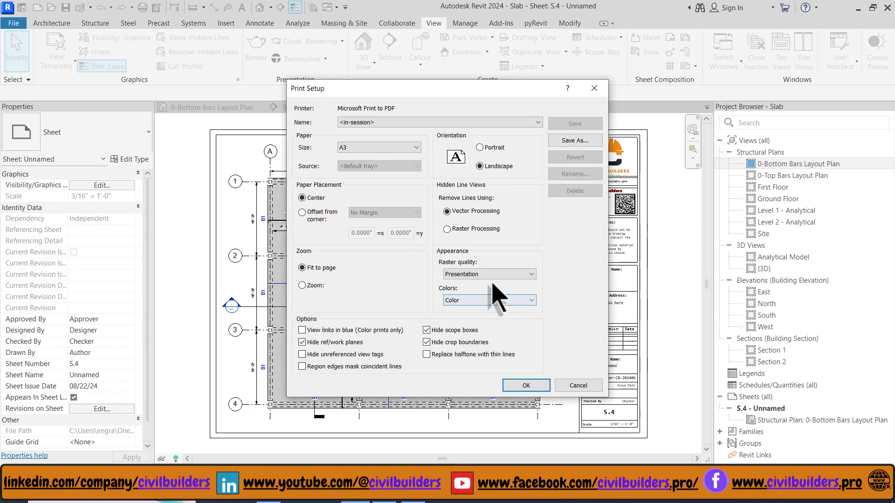
left_click(465, 306)
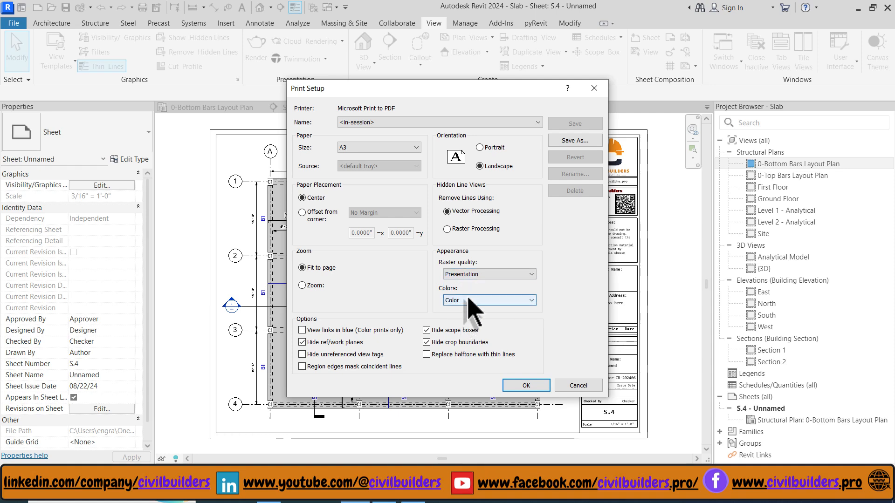
left_click(471, 301)
left_click(469, 332)
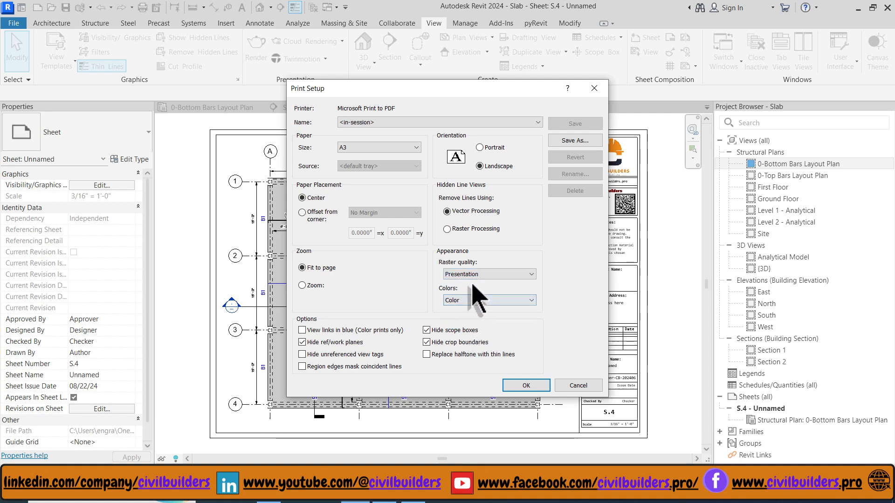
left_click(524, 387)
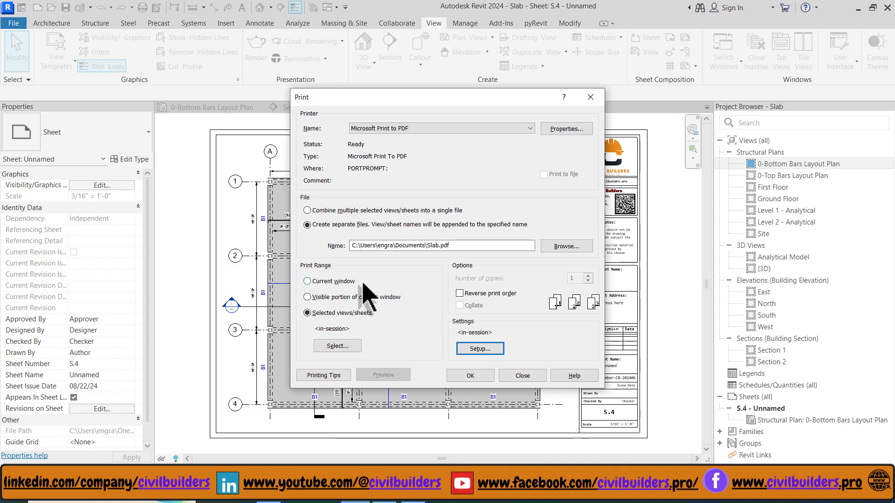
- Filter the printable views to sheets only and include Sheet S.4 - Unnamed in the print selection
left_click(342, 349)
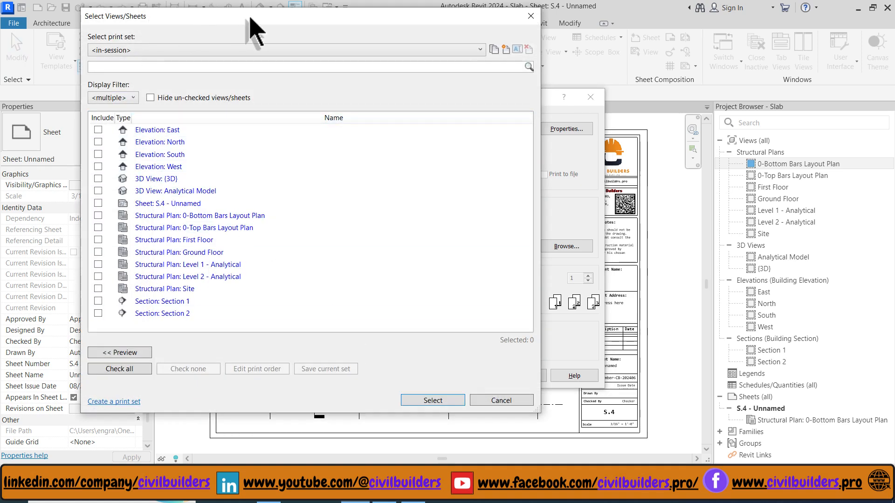
left_click_drag(250, 19, 577, 53)
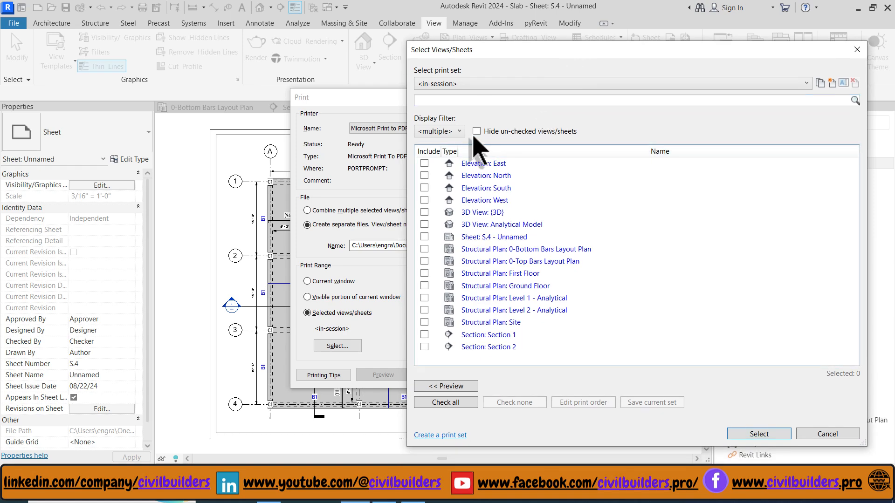
left_click(457, 132)
left_click(423, 155)
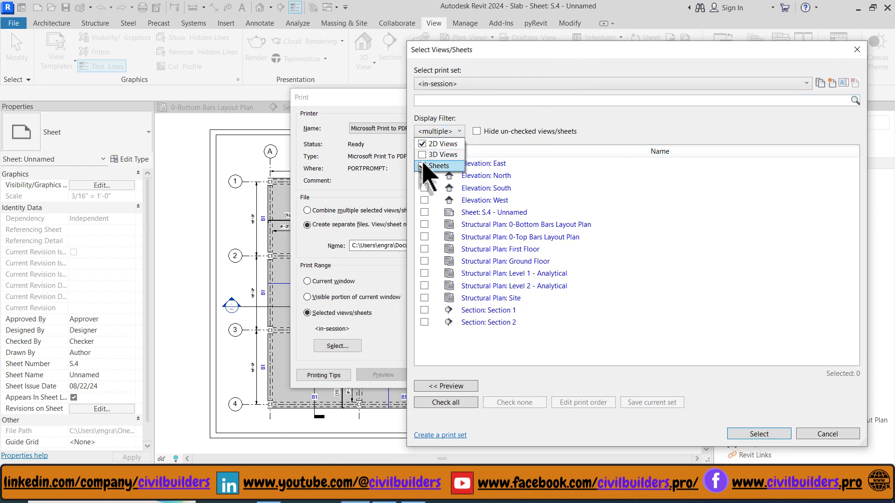
left_click(456, 133)
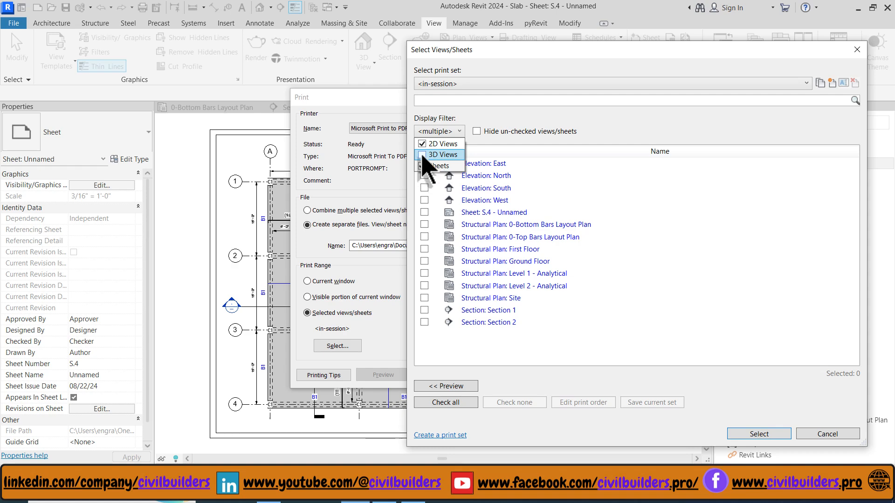
left_click(422, 144)
left_click(492, 176)
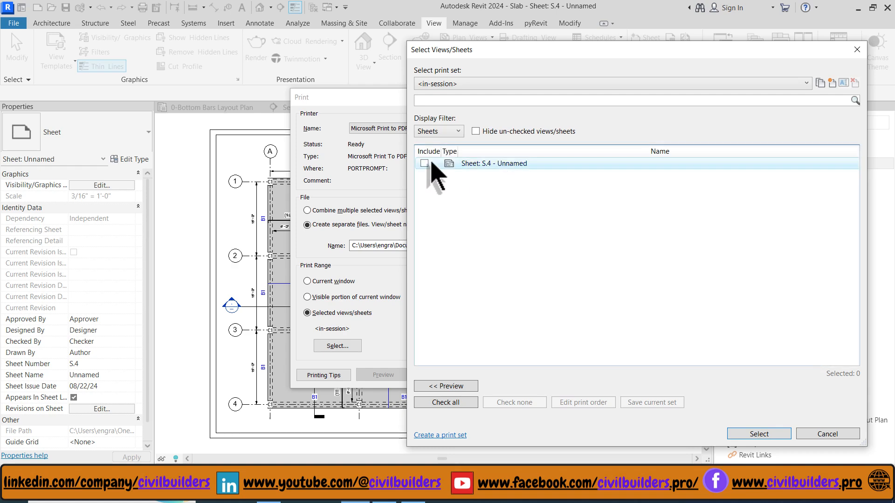
left_click(424, 164)
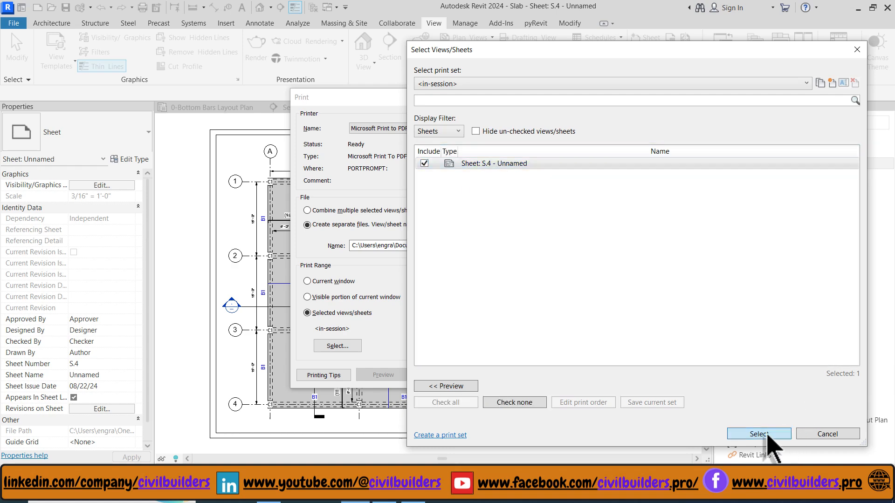
left_click(764, 435)
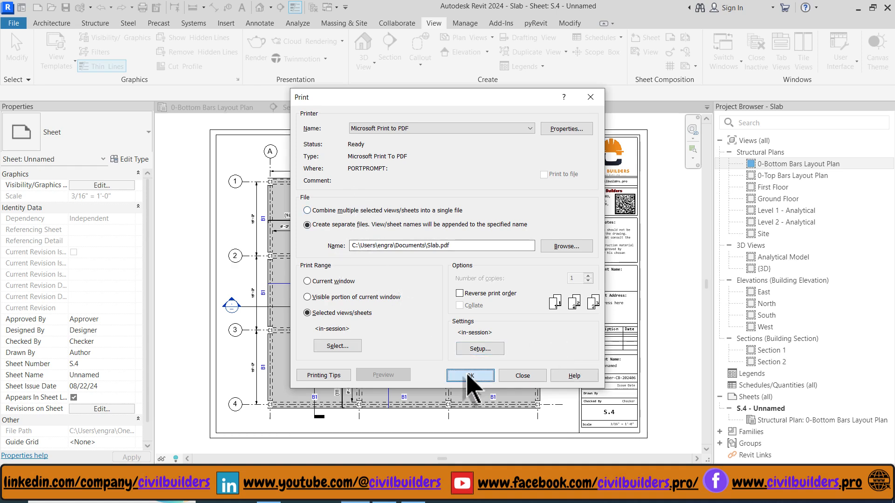
- Print the selected sheet to PDF and save it on the Desktop as Bottom Layout Plan
left_click(470, 375)
left_click(487, 256)
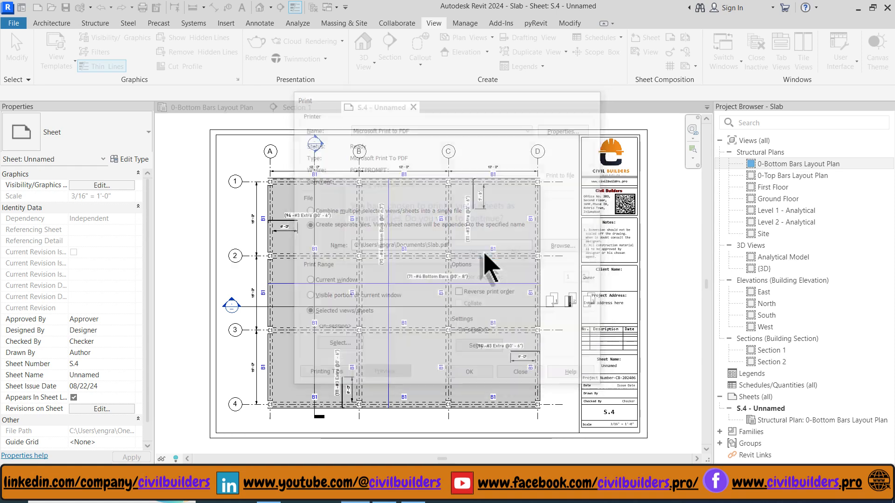
left_click(519, 277)
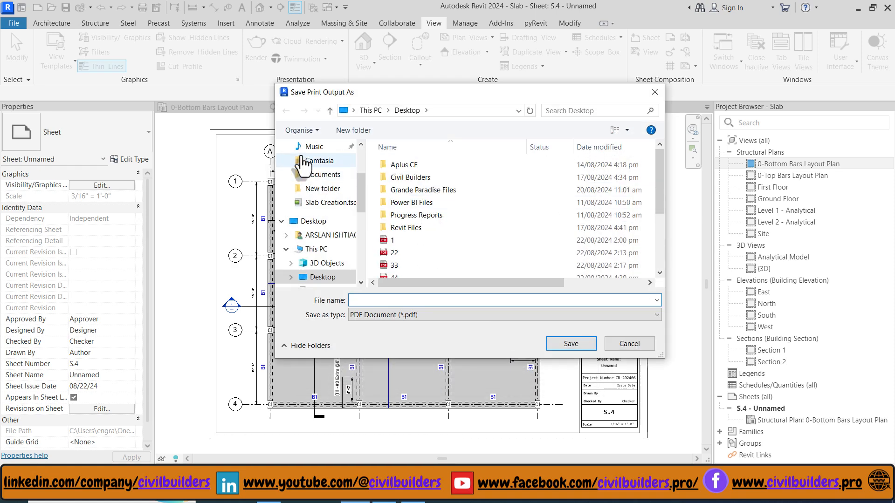
scroll(321, 247, "up", 3)
scroll(329, 254, "down", 3)
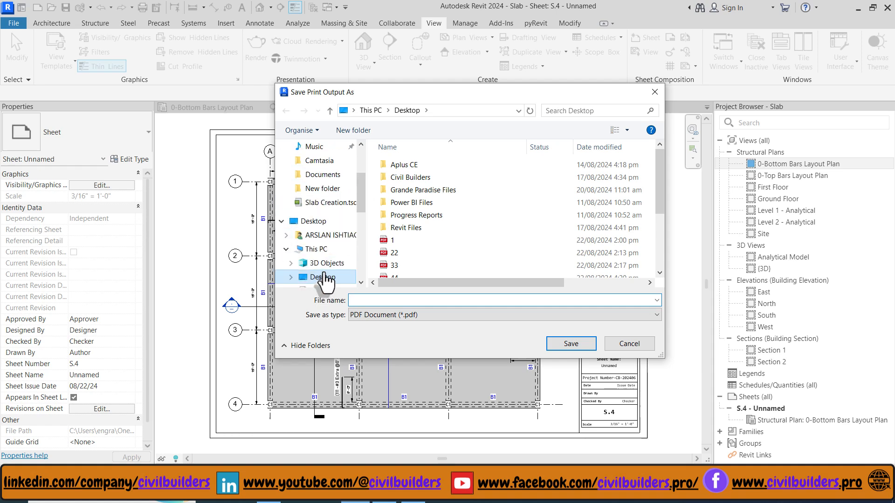
left_click(325, 279)
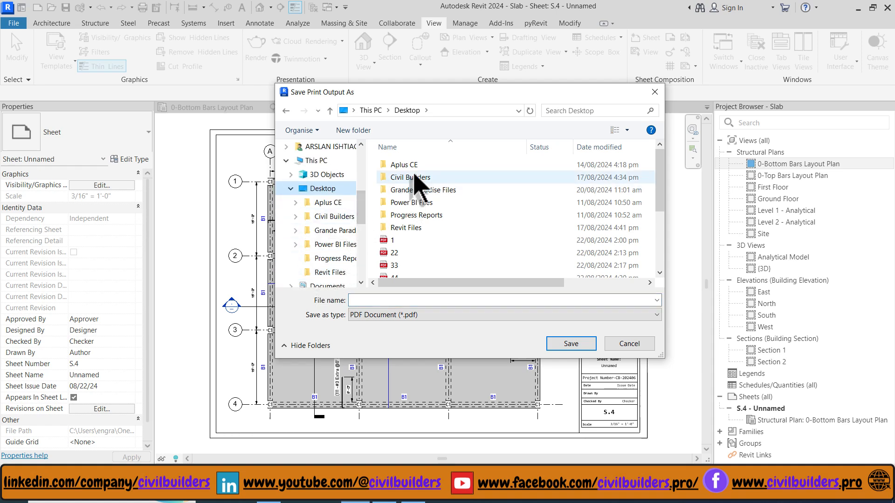
scroll(424, 261, "down", 3)
left_click(404, 300)
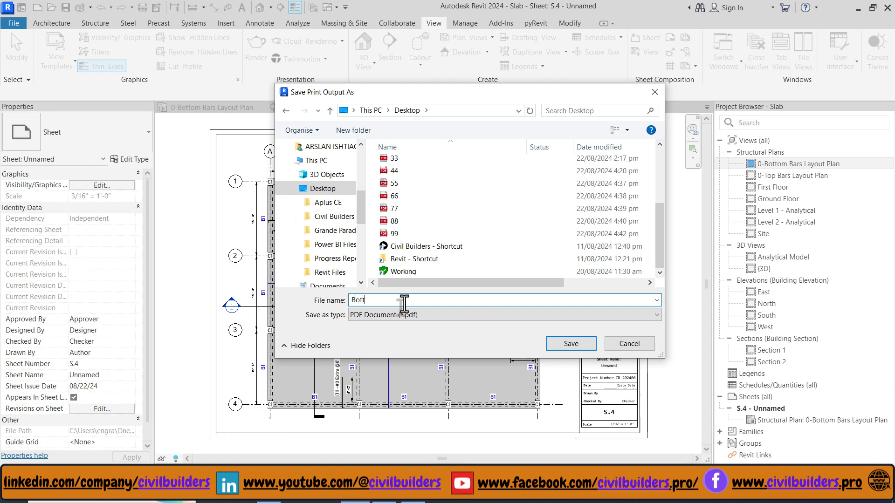
type("Bottom Bars Layout Plan")
left_click(571, 344)
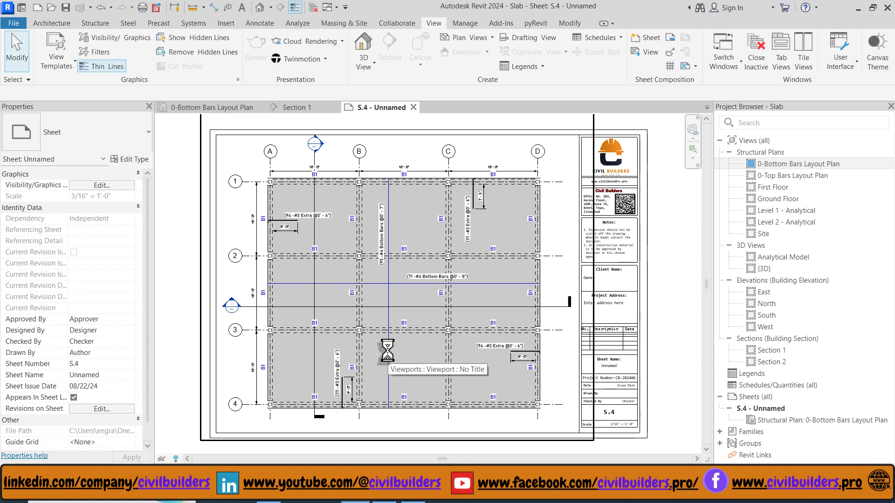
- Open Bottom Layout Plan.pdf from the desktop and examine the printed grids, bar tags, bending details and titleblock
key("super+d")
double_click(205, 141)
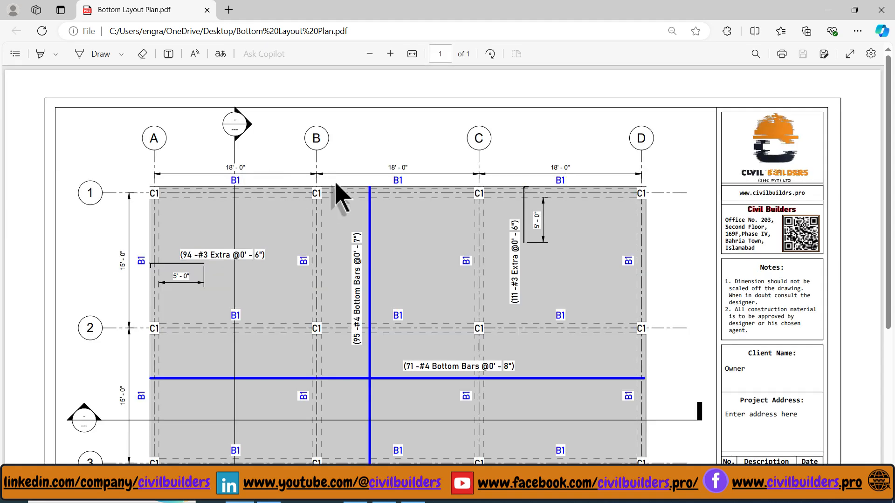
scroll(342, 198, "down", 5)
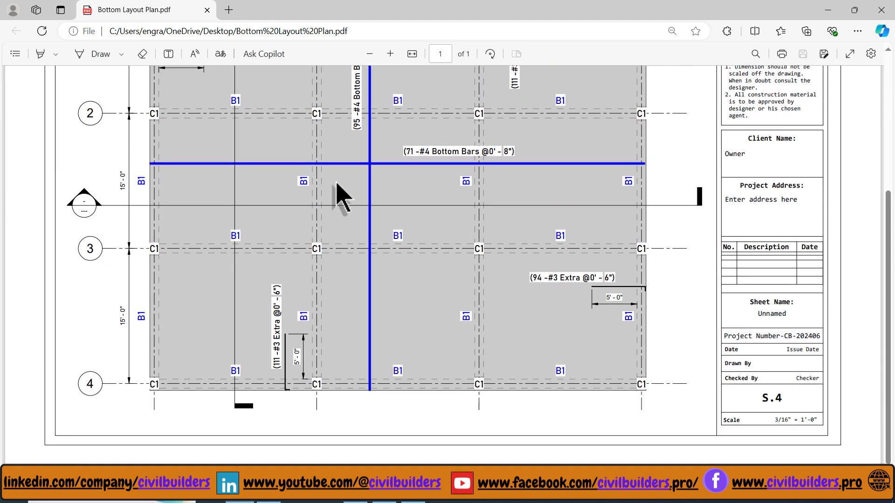
scroll(275, 377, "up", 5, "ctrl")
scroll(354, 338, "down", 5, "ctrl")
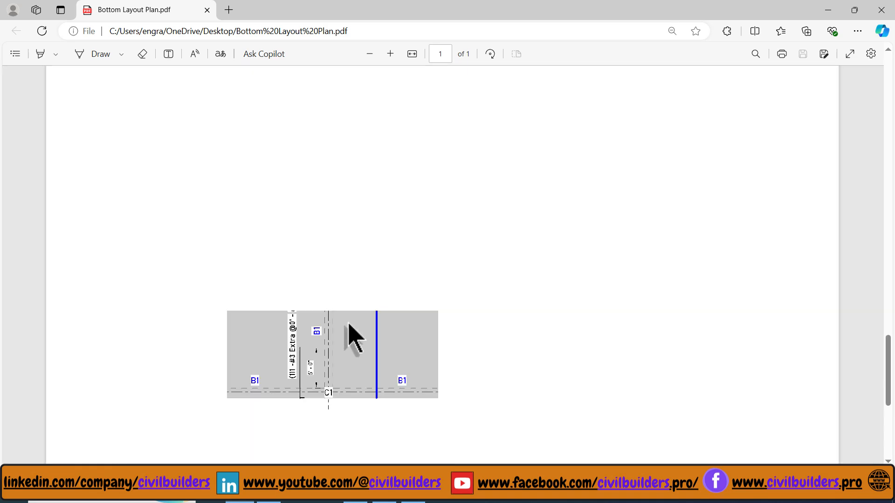
scroll(386, 284, "up", 4, "ctrl")
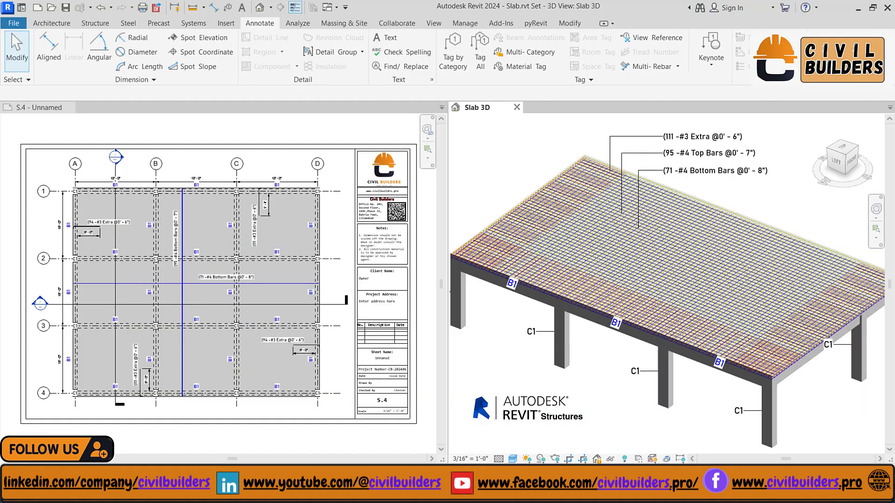